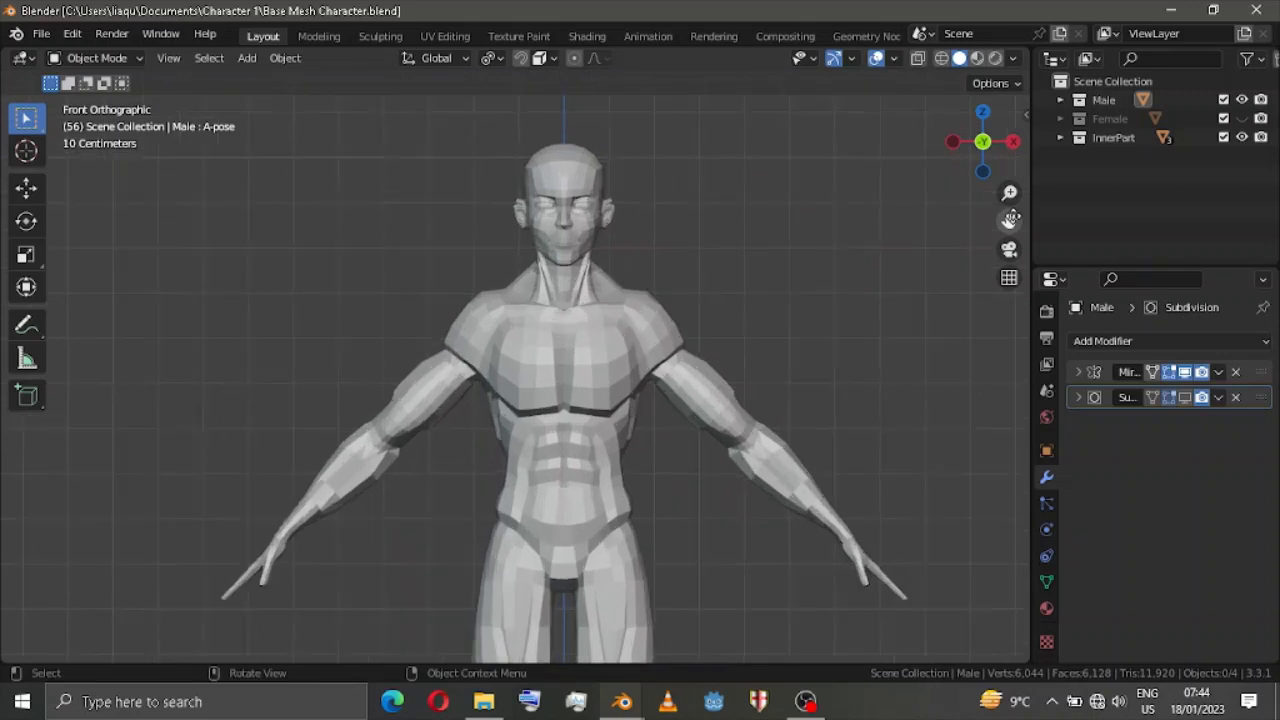
left_click_drag(1009, 220, 979, 286)
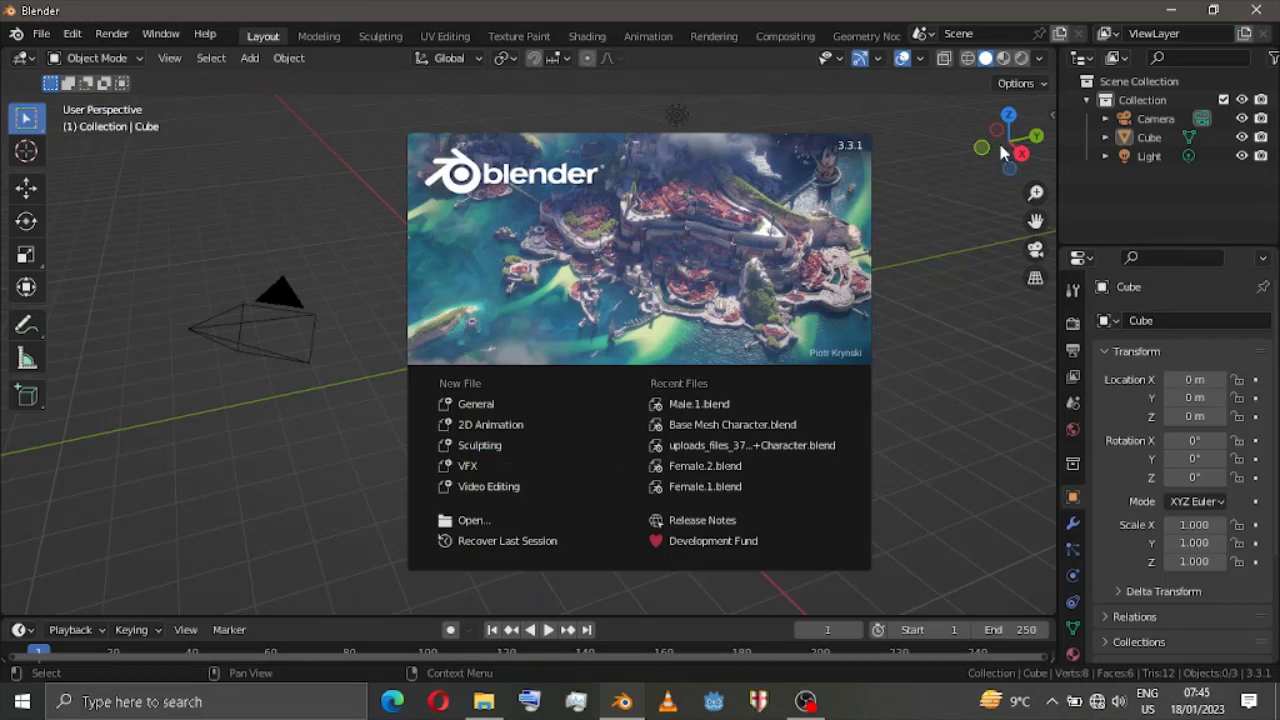
Delete the default camera, cube and light so the new scene is empty.
left_click(269, 408)
key("a")
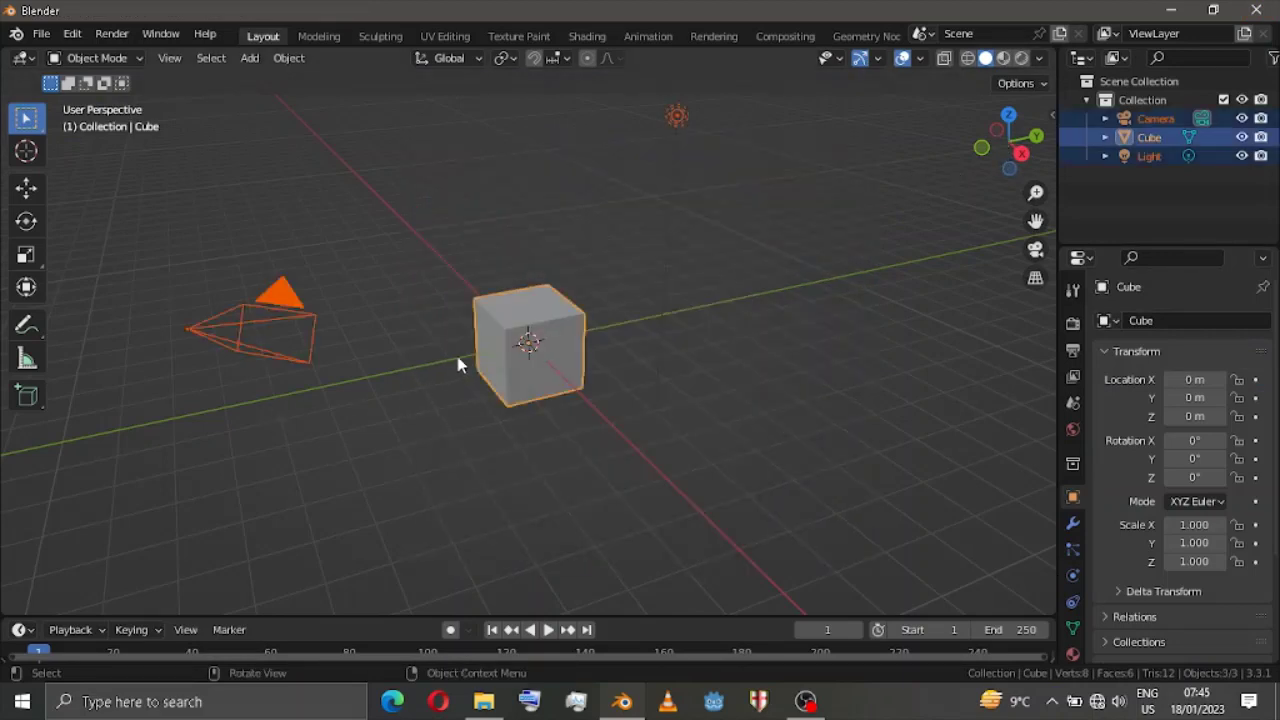
key("x")
left_click(459, 334)
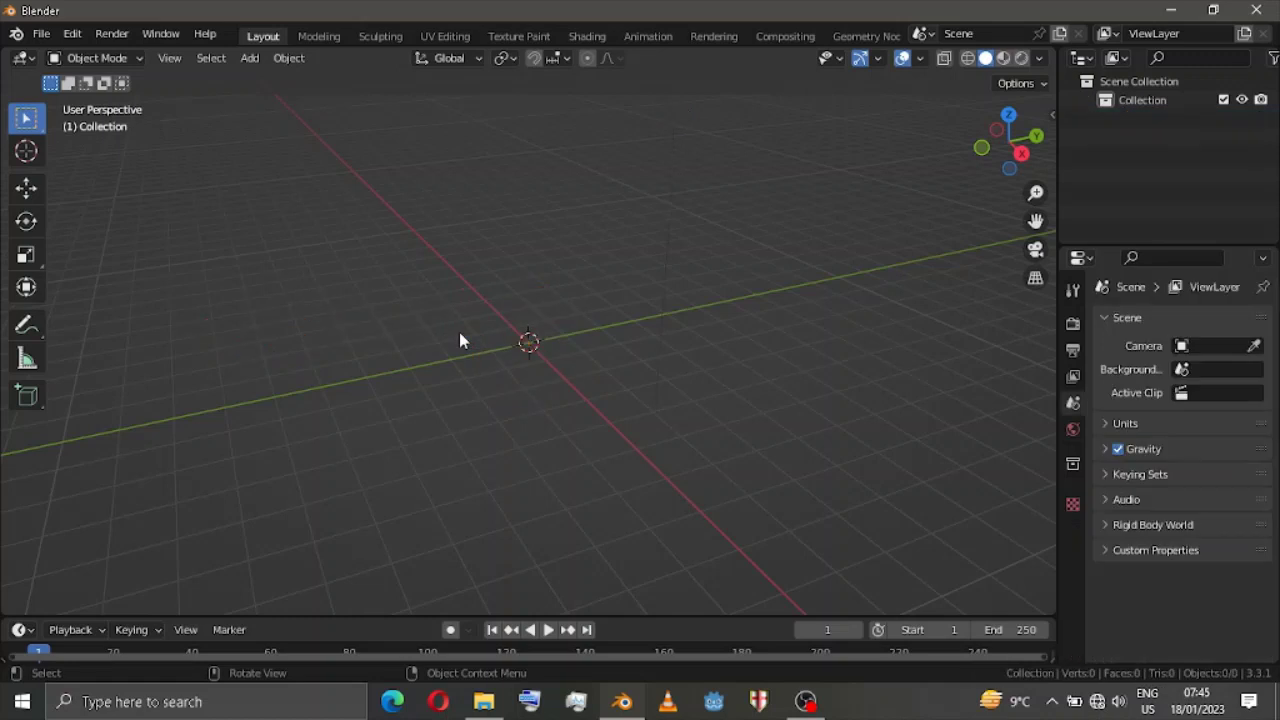
Start appending data into Collection and open Base Mesh Character.blend from the Character 1 folder as the source.
left_click(981, 148)
left_click(1142, 100)
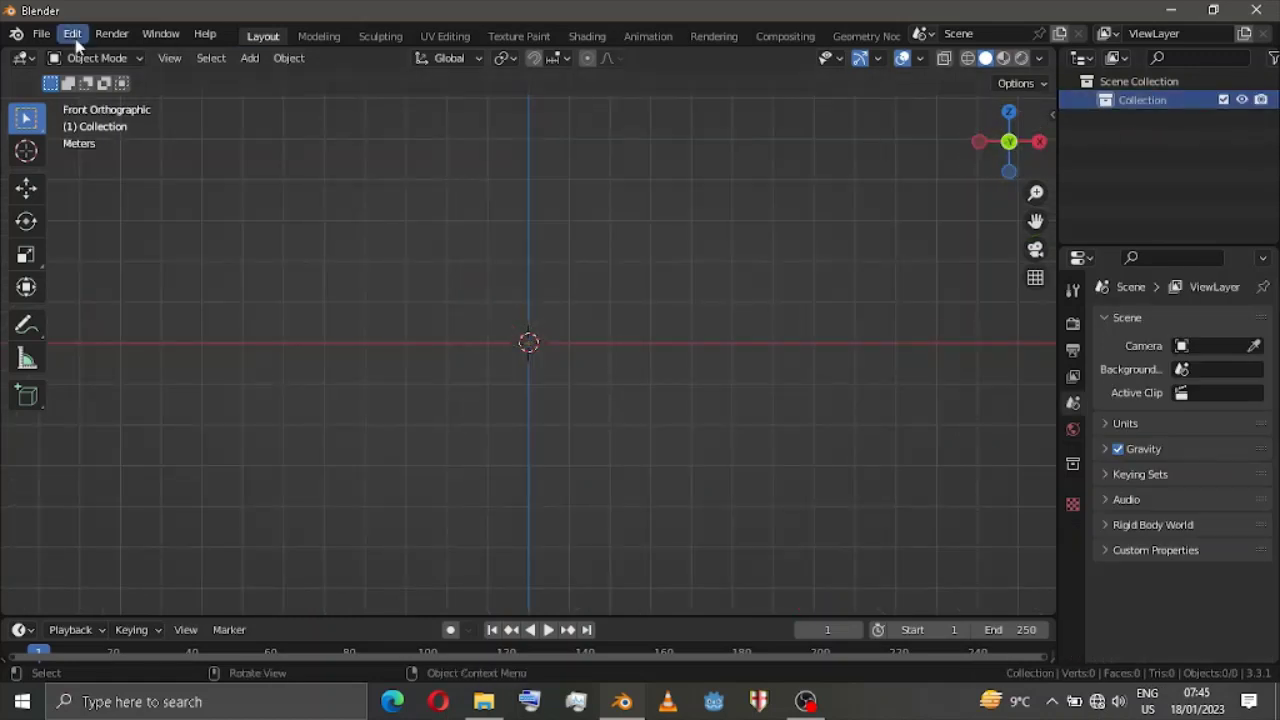
left_click(38, 35)
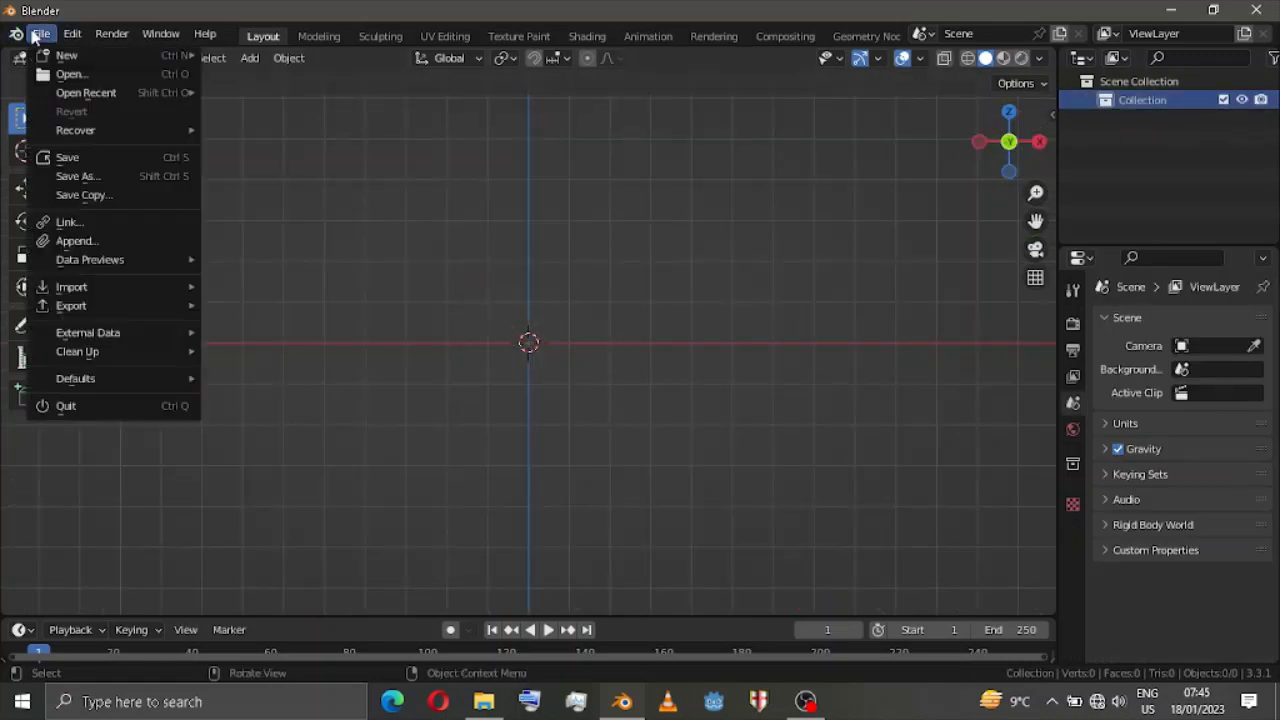
left_click(80, 240)
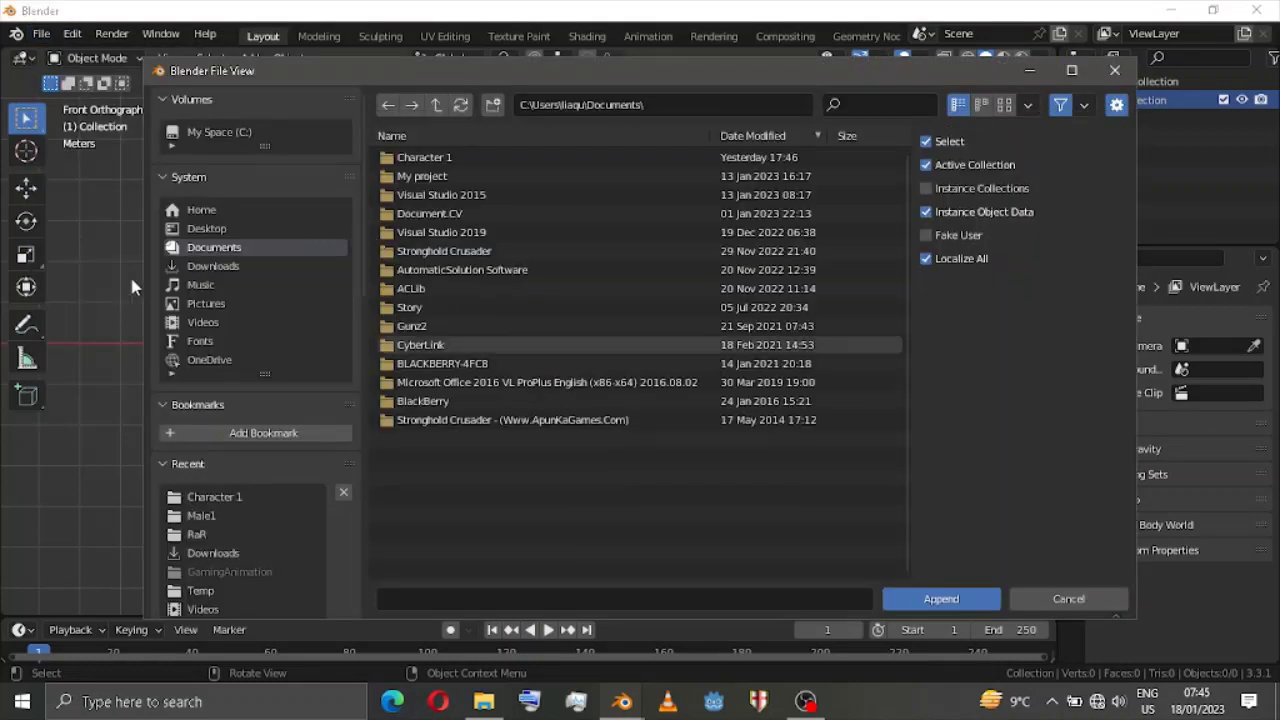
left_click(222, 498)
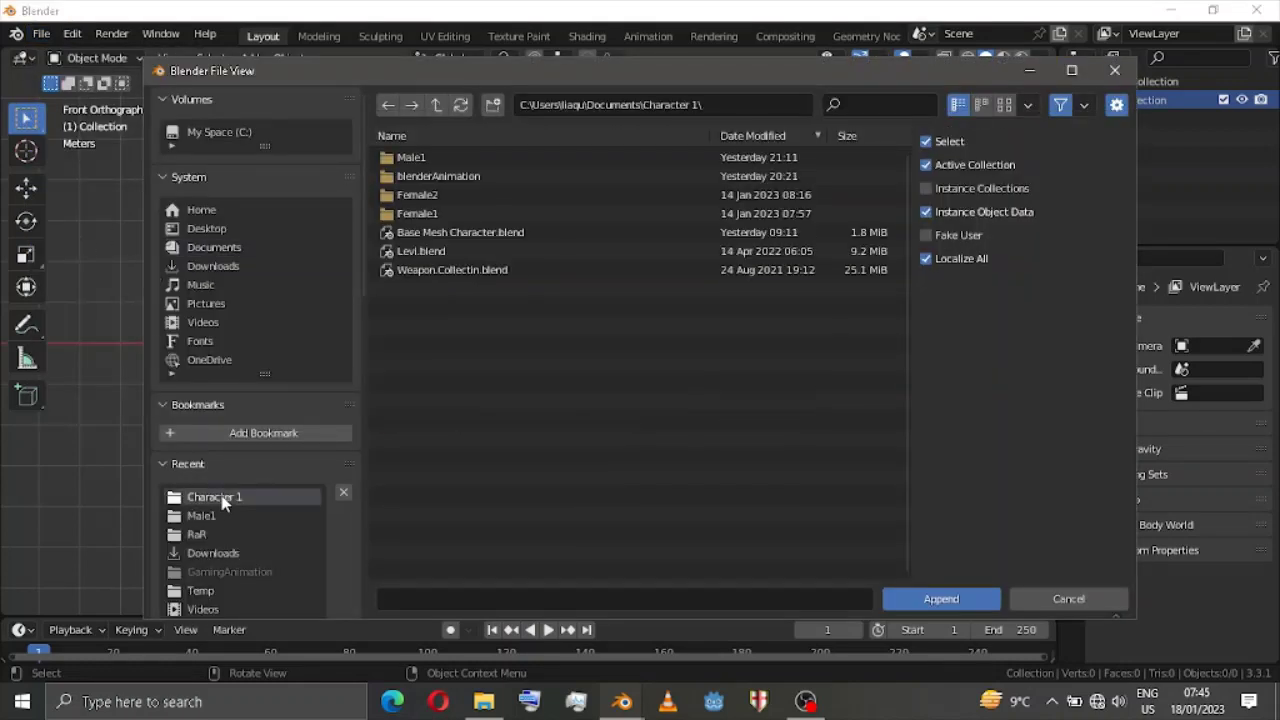
left_click(453, 233)
double_click(453, 233)
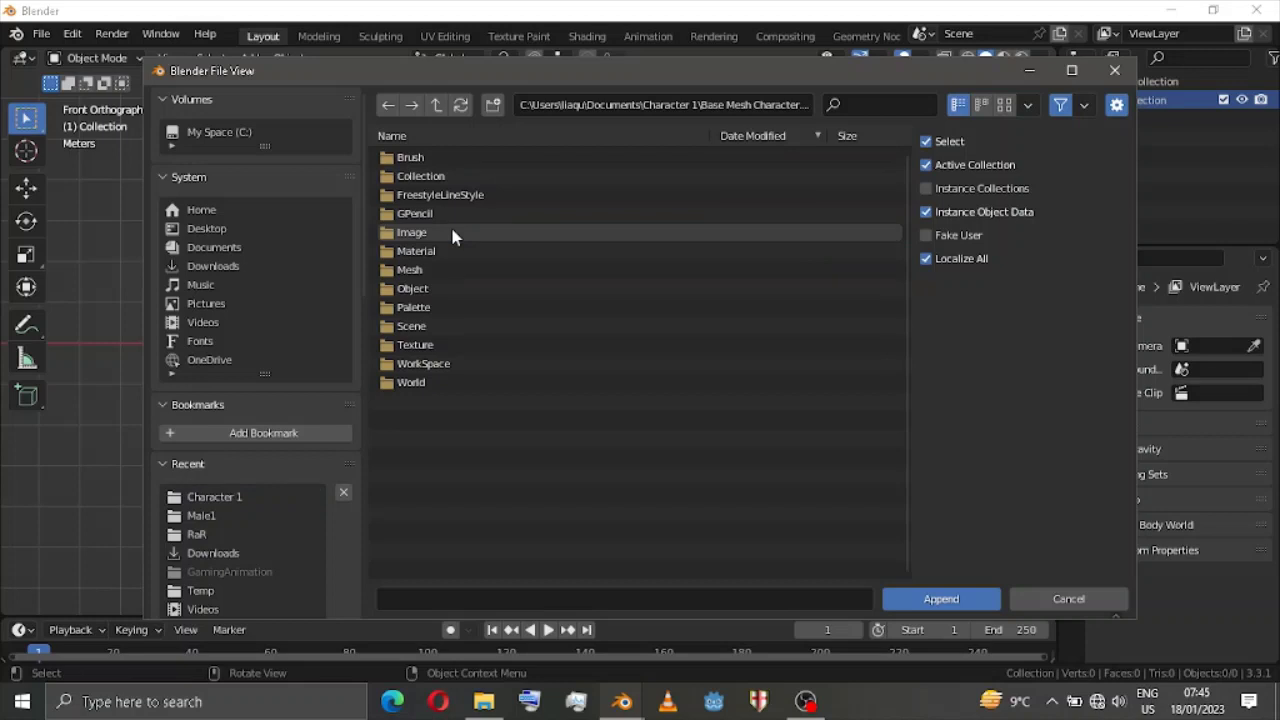
Append the Male, LowerTeeth, UpperTeeth and DefaultEyes objects from the file's Object category.
left_click(419, 290)
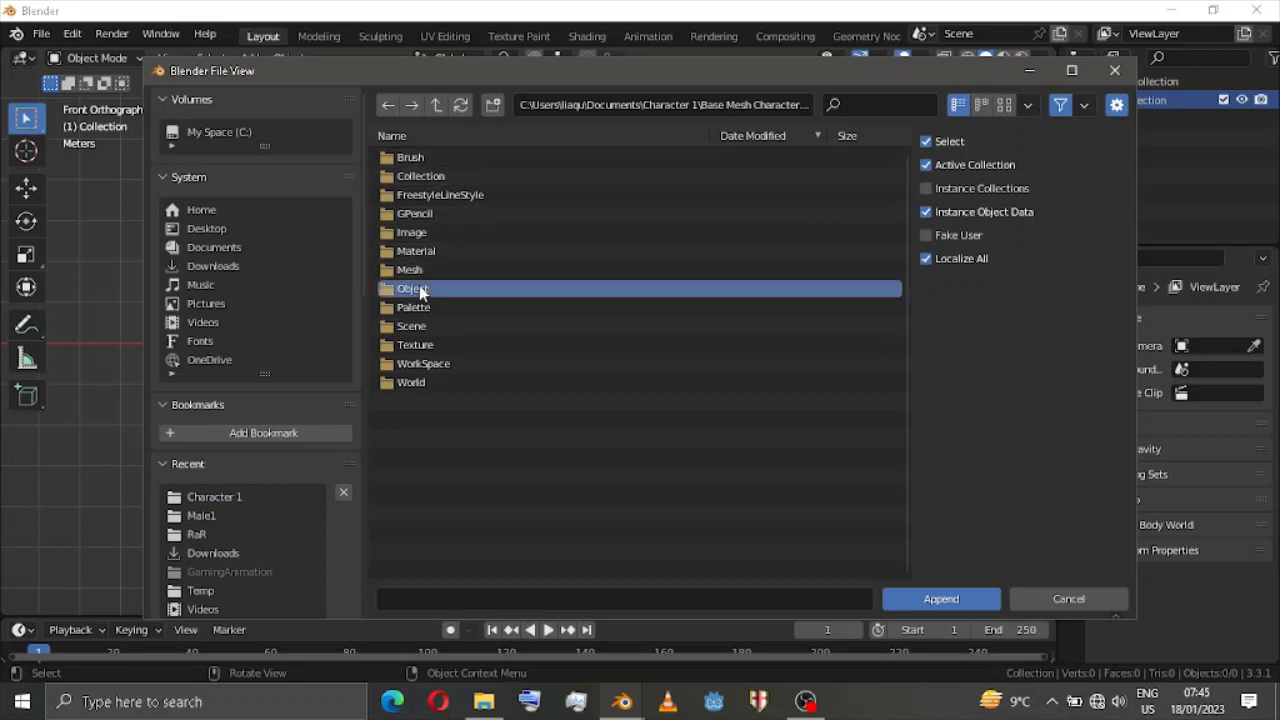
double_click(419, 288)
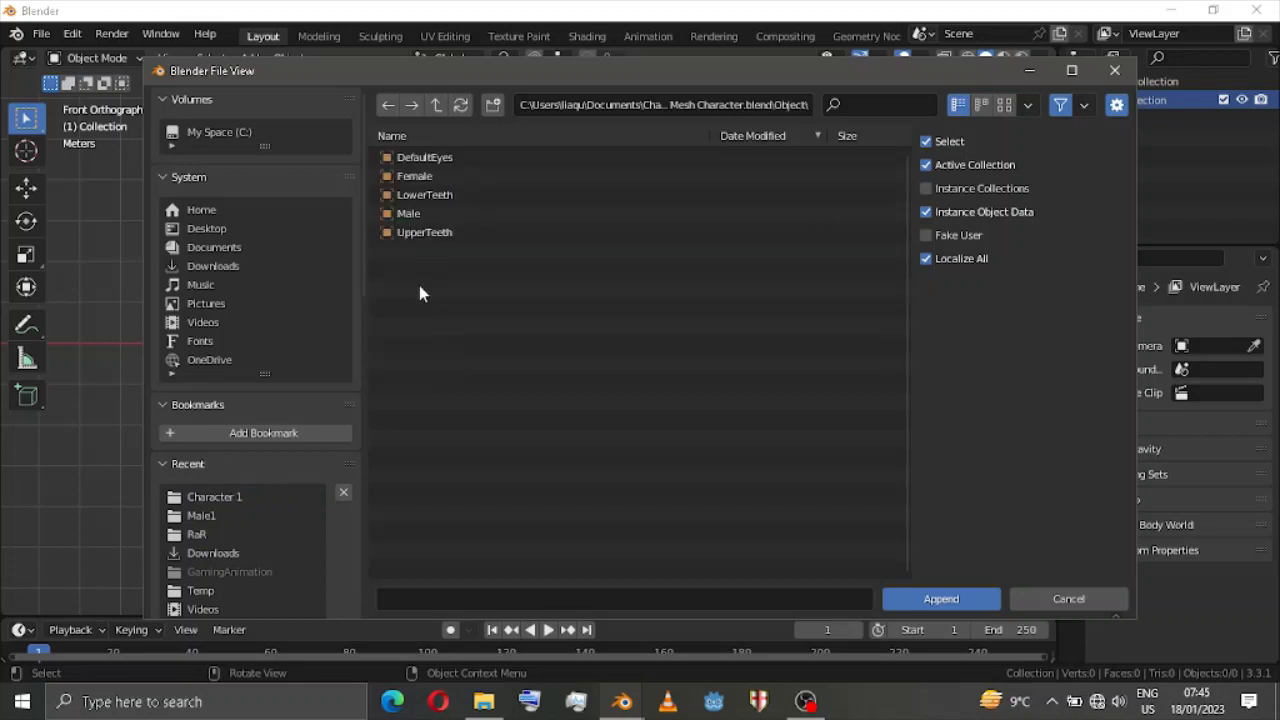
left_click(414, 210)
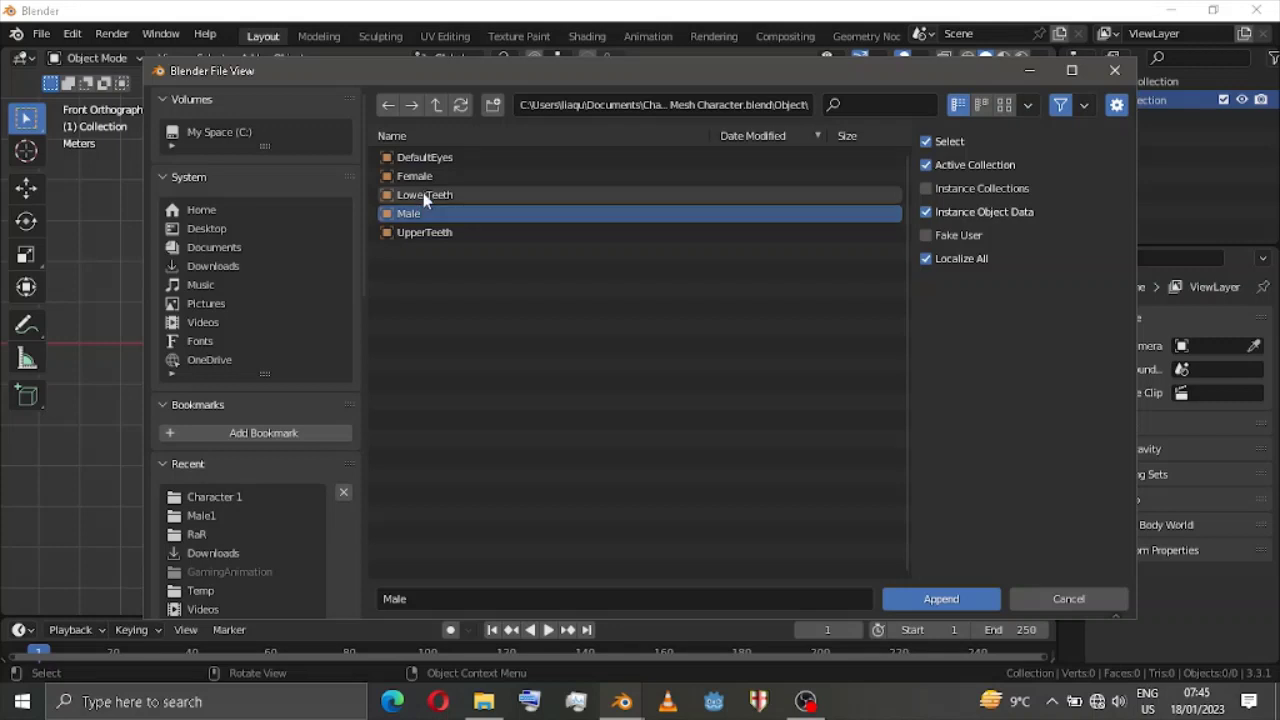
left_click(424, 196, "ctrl")
left_click(416, 234, "ctrl")
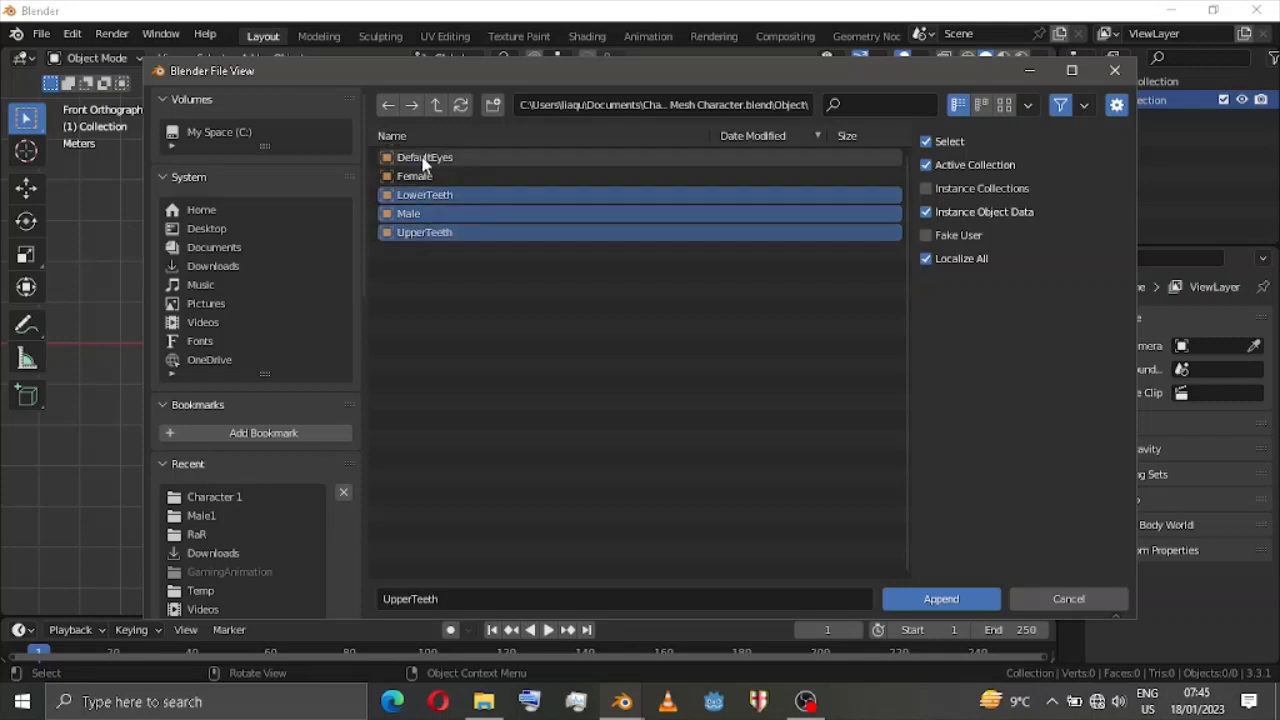
left_click(423, 160, "ctrl")
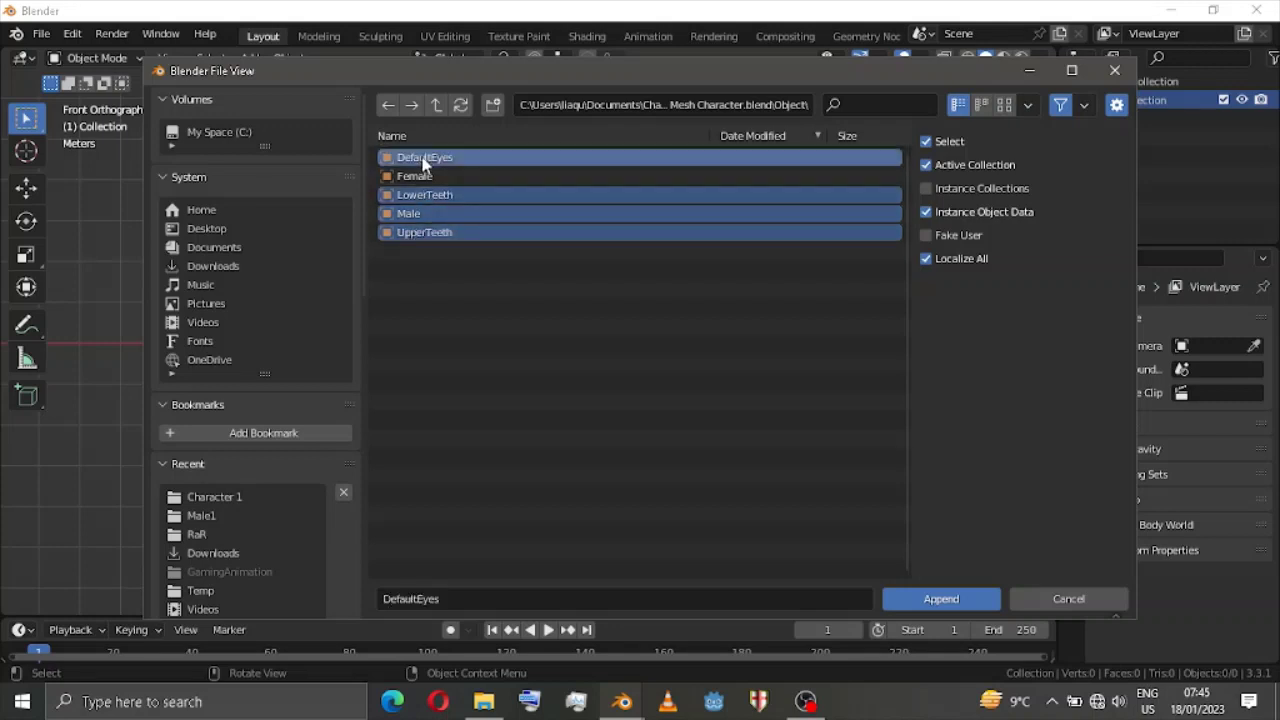
left_click(941, 599)
Inspect the appended male character's head and upper body from the front and from an angled view.
scroll(634, 249, "up", 5)
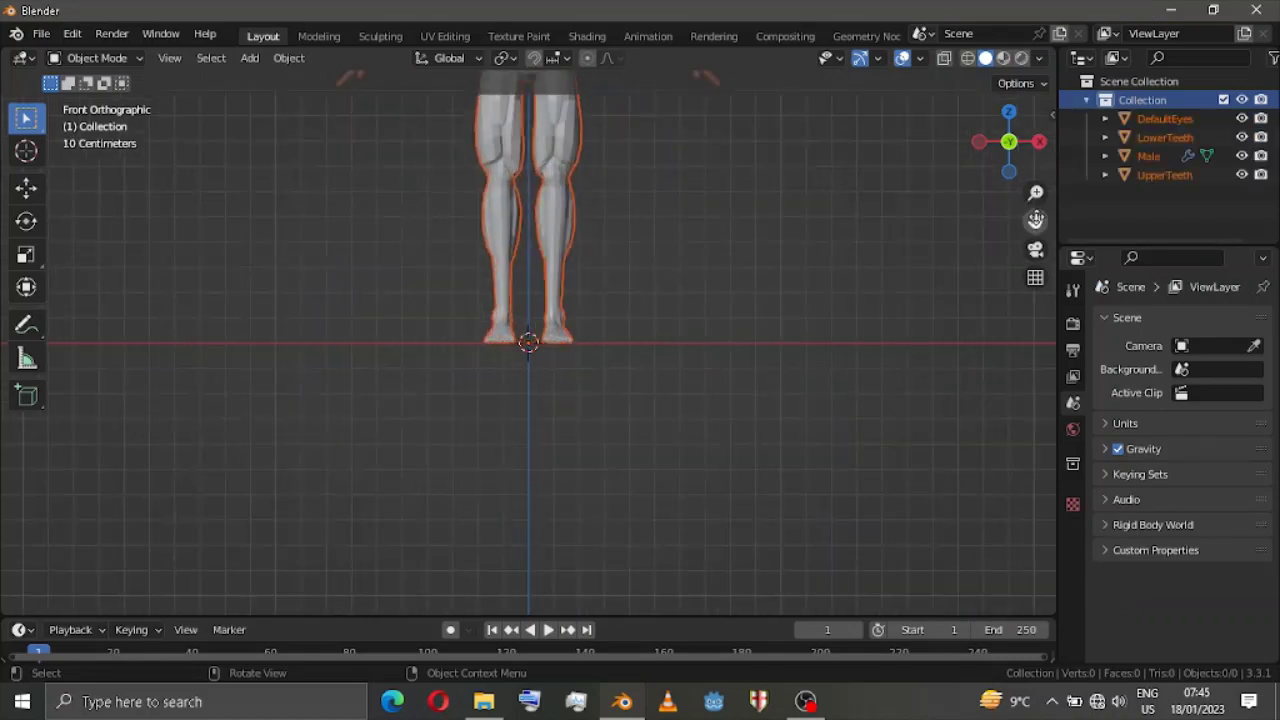
left_click_drag(1035, 219, 1038, 610)
scroll(1035, 219, "up", 5)
left_click_drag(1035, 219, 1035, 369)
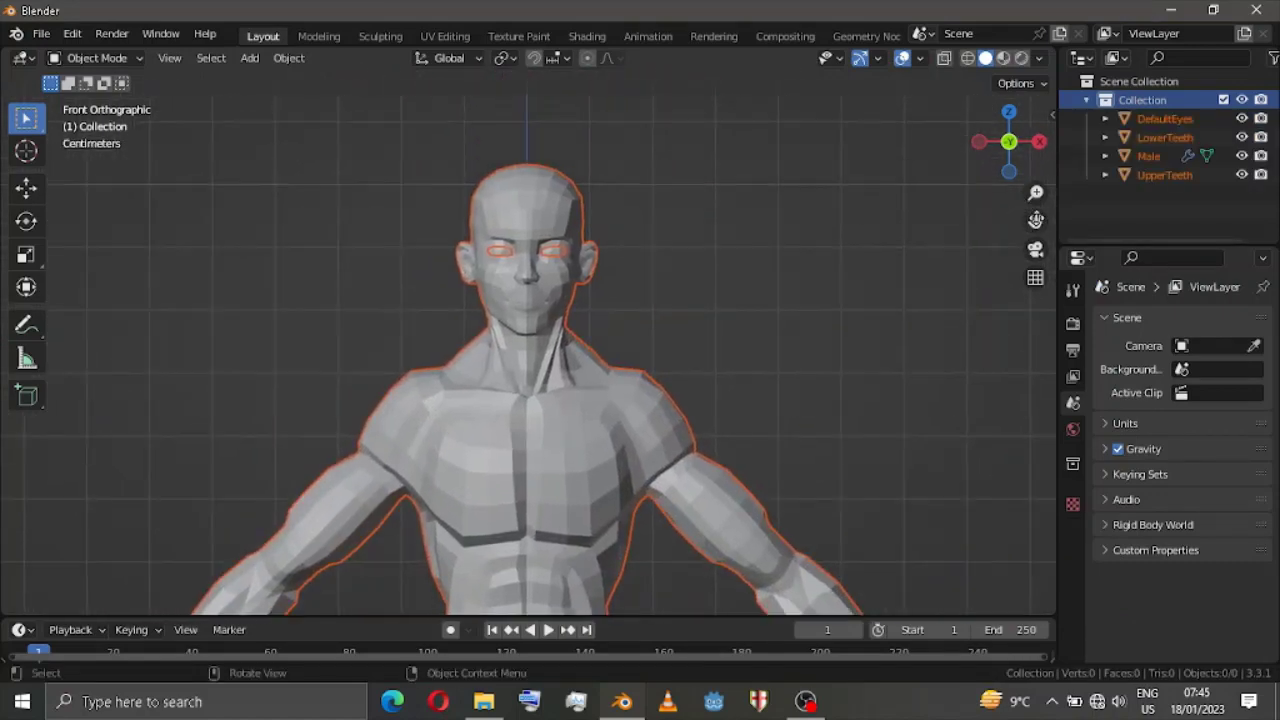
scroll(640, 187, "down", 4)
left_click_drag(1008, 137, 920, 190)
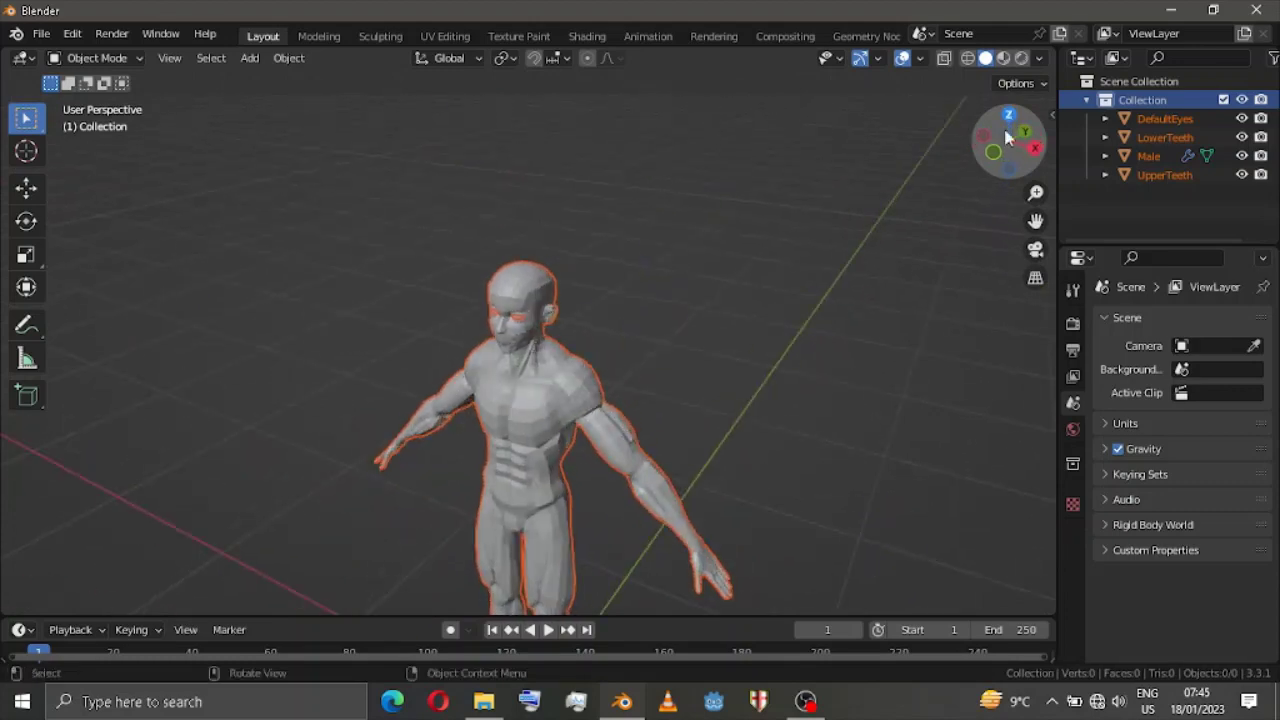
left_click(996, 145)
left_click(997, 148)
scroll(551, 379, "up", 2)
key("KP_5")
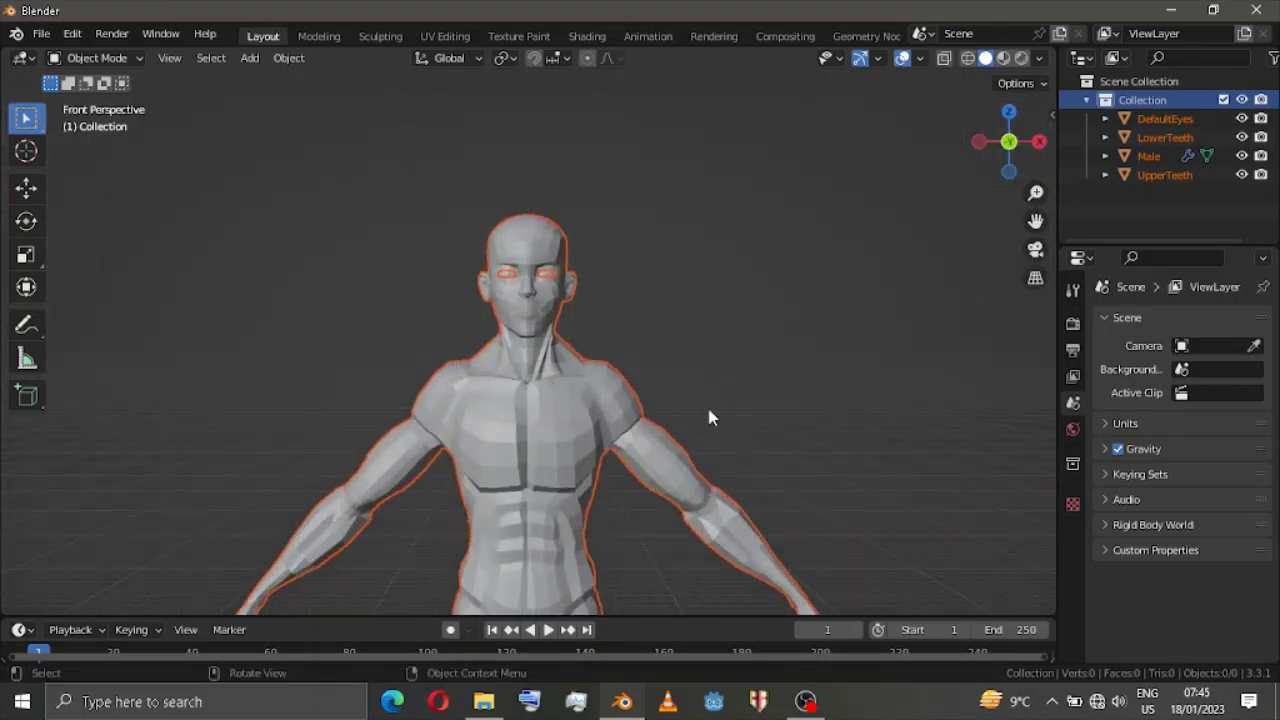
Set the male body's T-pose shape key value to 1.000.
left_click(581, 421)
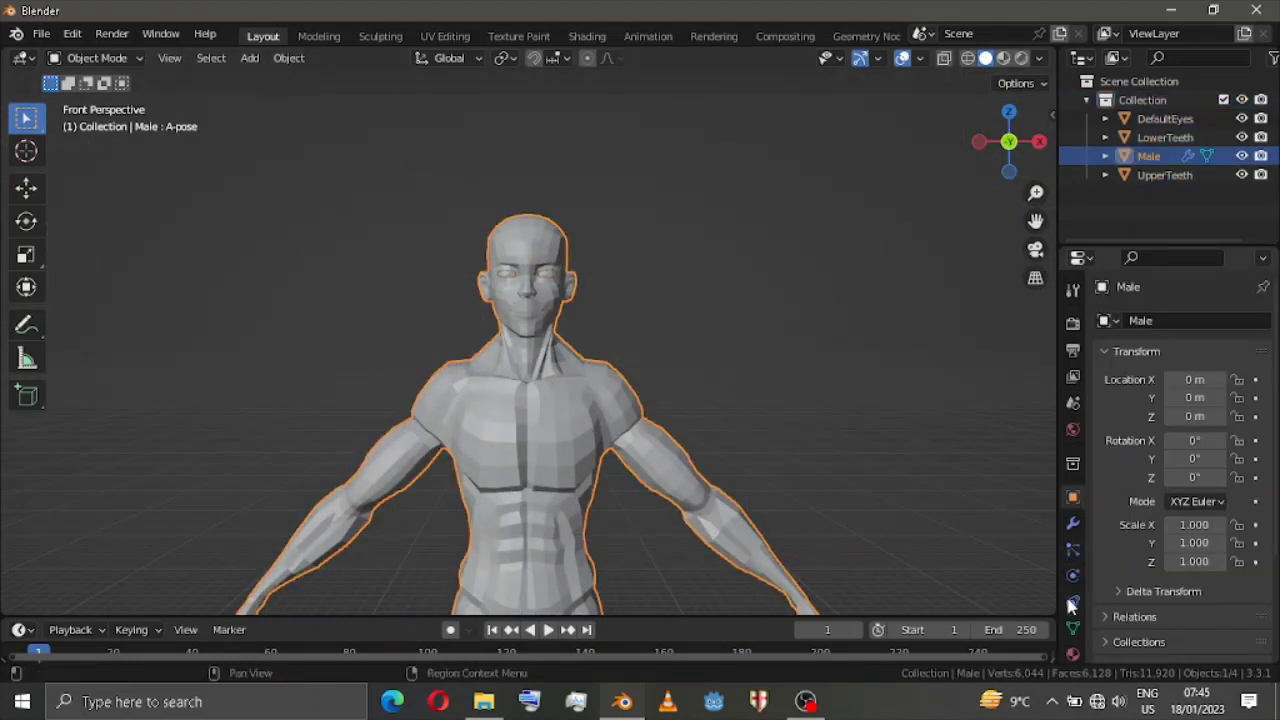
left_click(1073, 626)
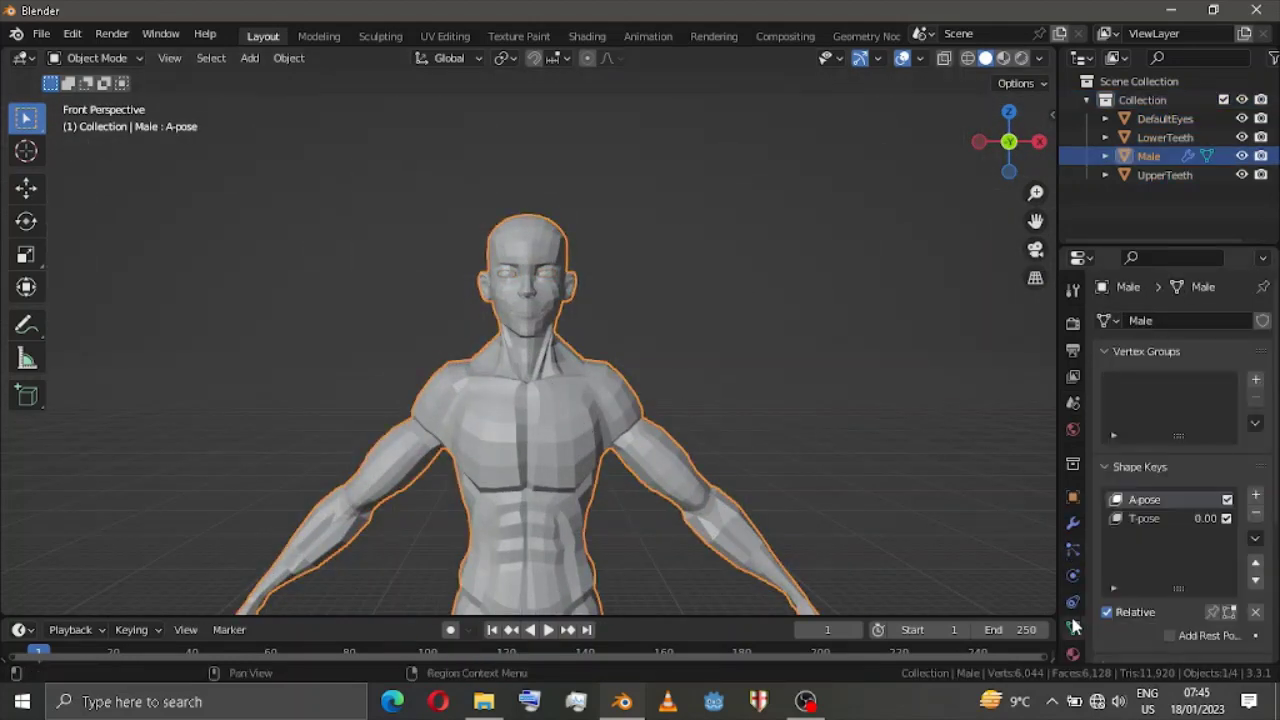
left_click(1149, 517)
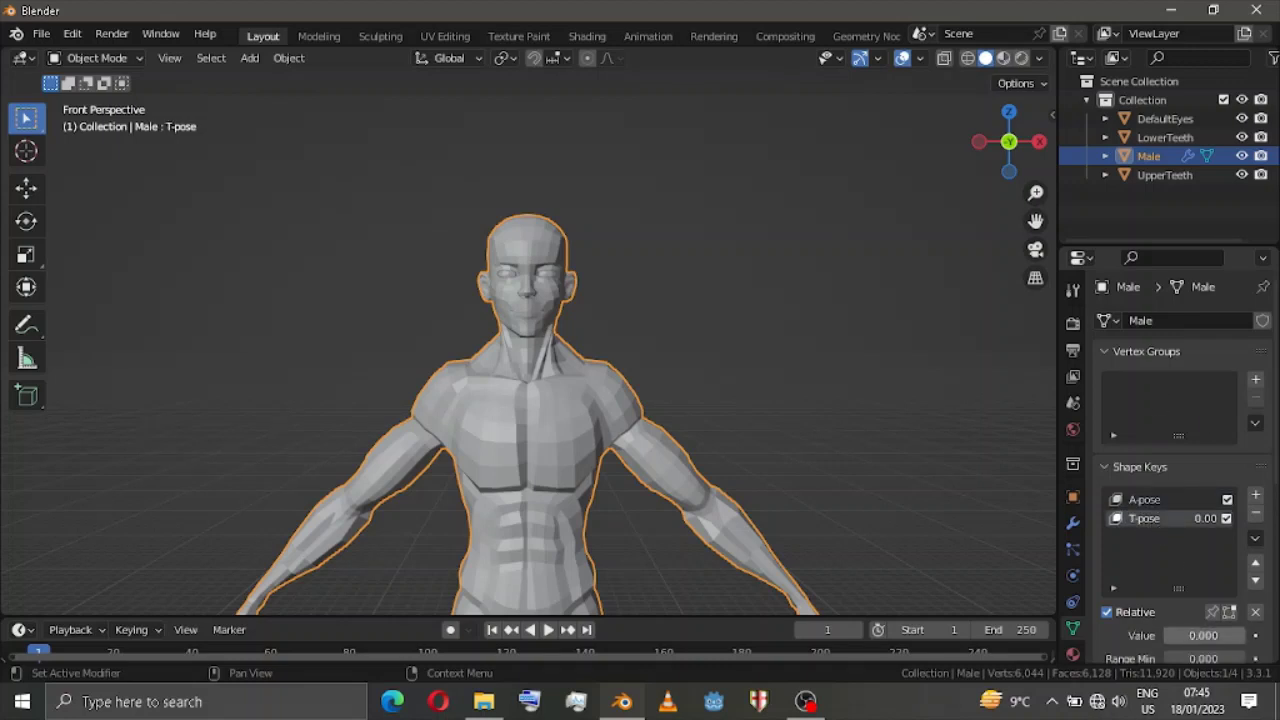
left_click_drag(1194, 636, 1248, 641)
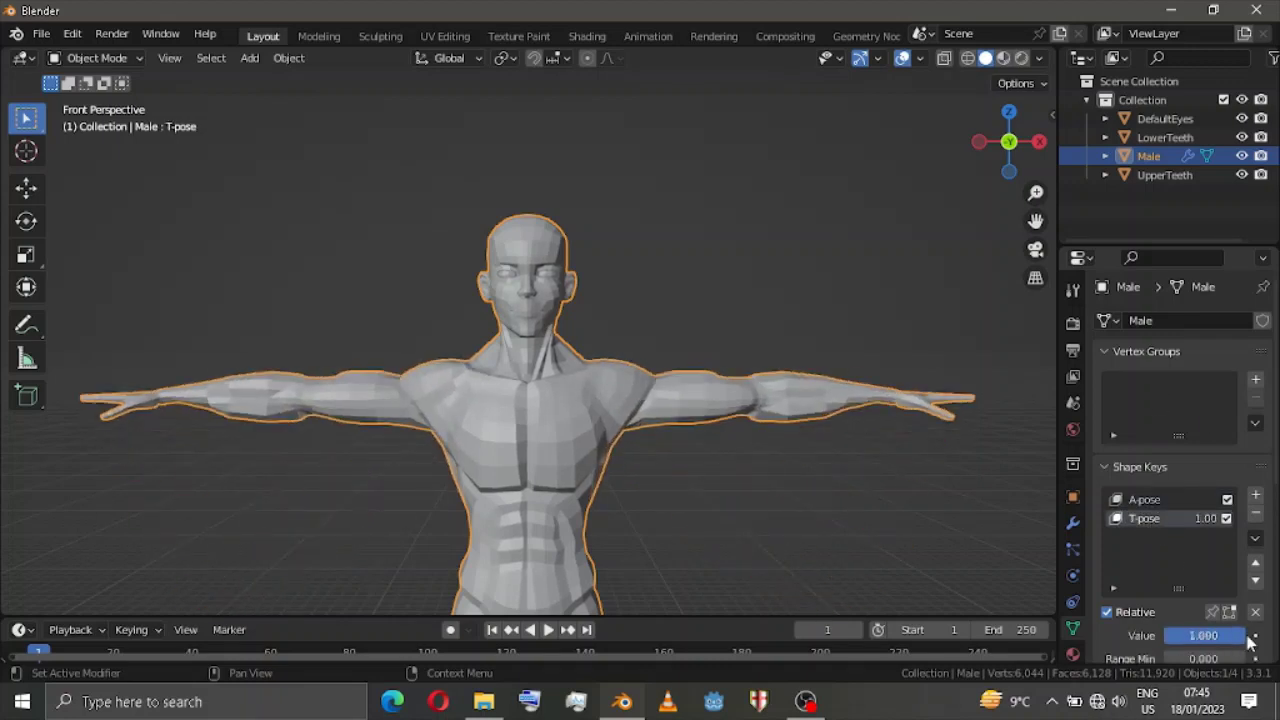
Remove the A-pose shape key and the remaining T-pose shape key from the male body.
left_click(1163, 503)
left_click(1256, 511)
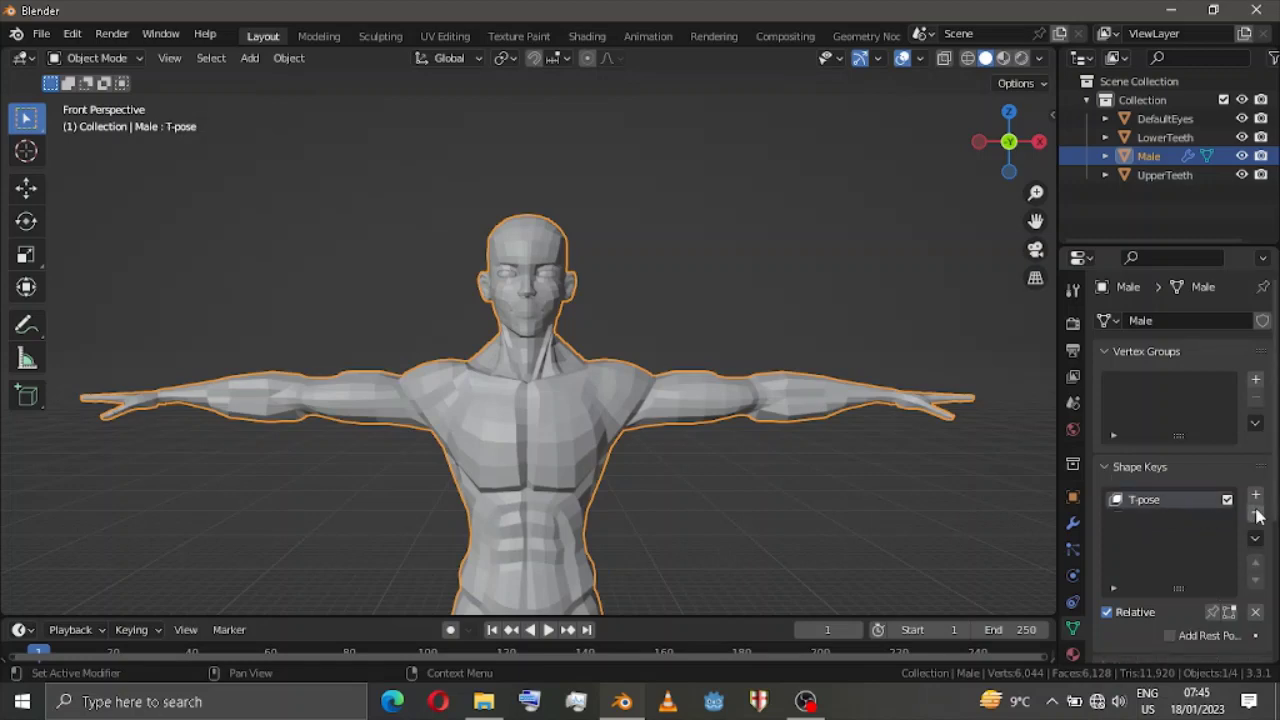
left_click(1256, 511)
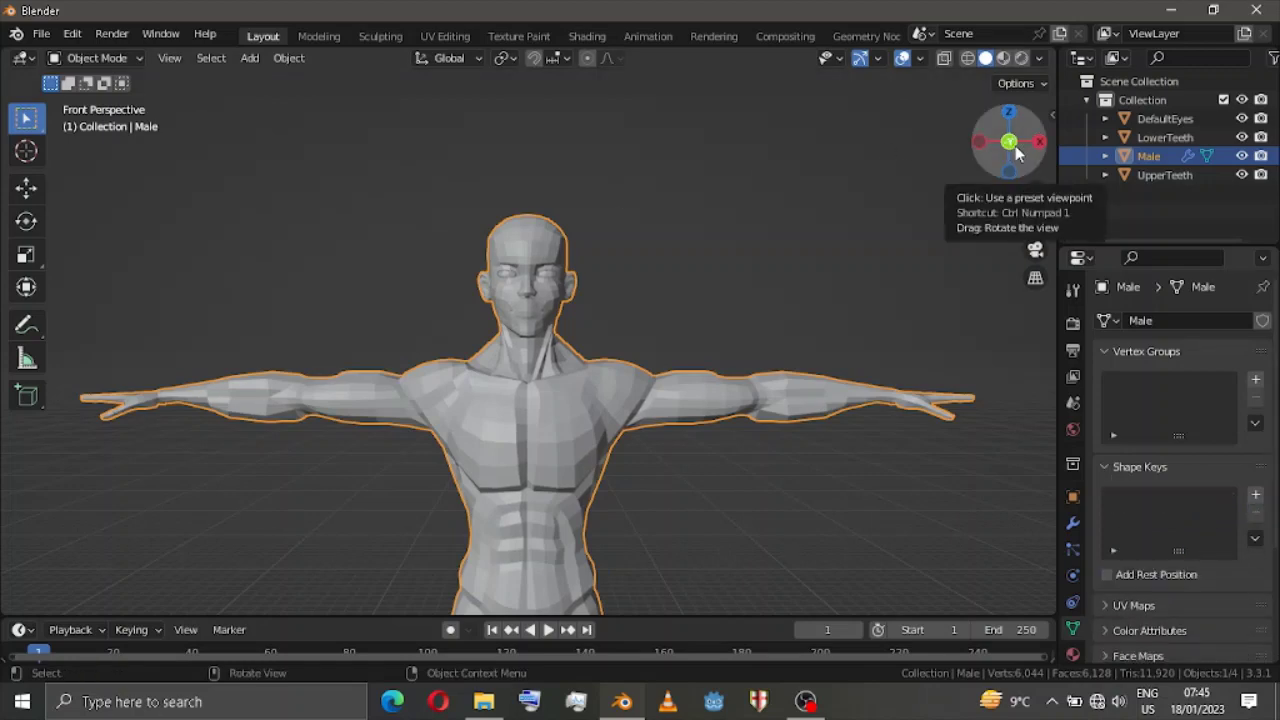
Add a centred loop cut to the ring of faces around the male mesh's eye opening in Edit Mode.
scroll(1017, 152, "up", 5)
scroll(1017, 152, "down", 5)
left_click(1035, 278)
scroll(891, 263, "up", 5)
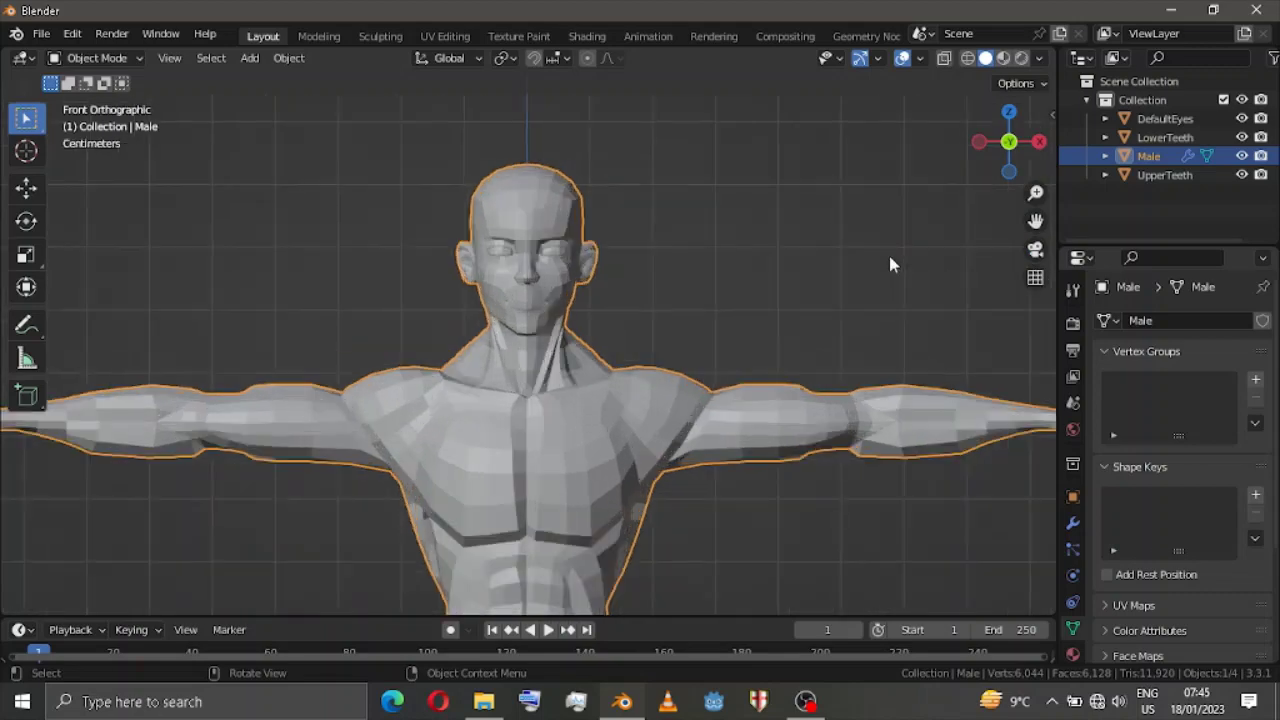
scroll(1036, 222, "up", 1)
left_click_drag(1035, 222, 1018, 369)
scroll(617, 268, "up", 4)
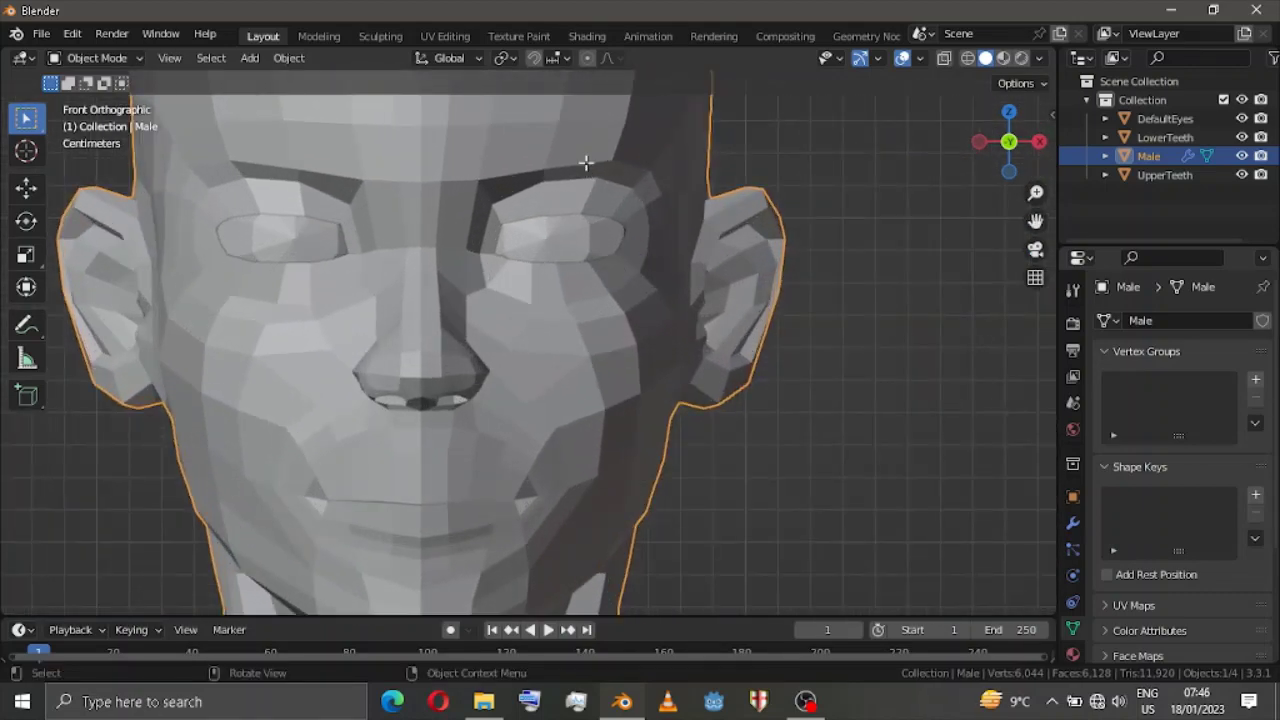
key("Tab")
scroll(586, 162, "up", 3)
scroll(1030, 209, "down", 1)
left_click_drag(1032, 216, 1028, 273)
scroll(1034, 222, "up", 1)
scroll(605, 283, "up", 2)
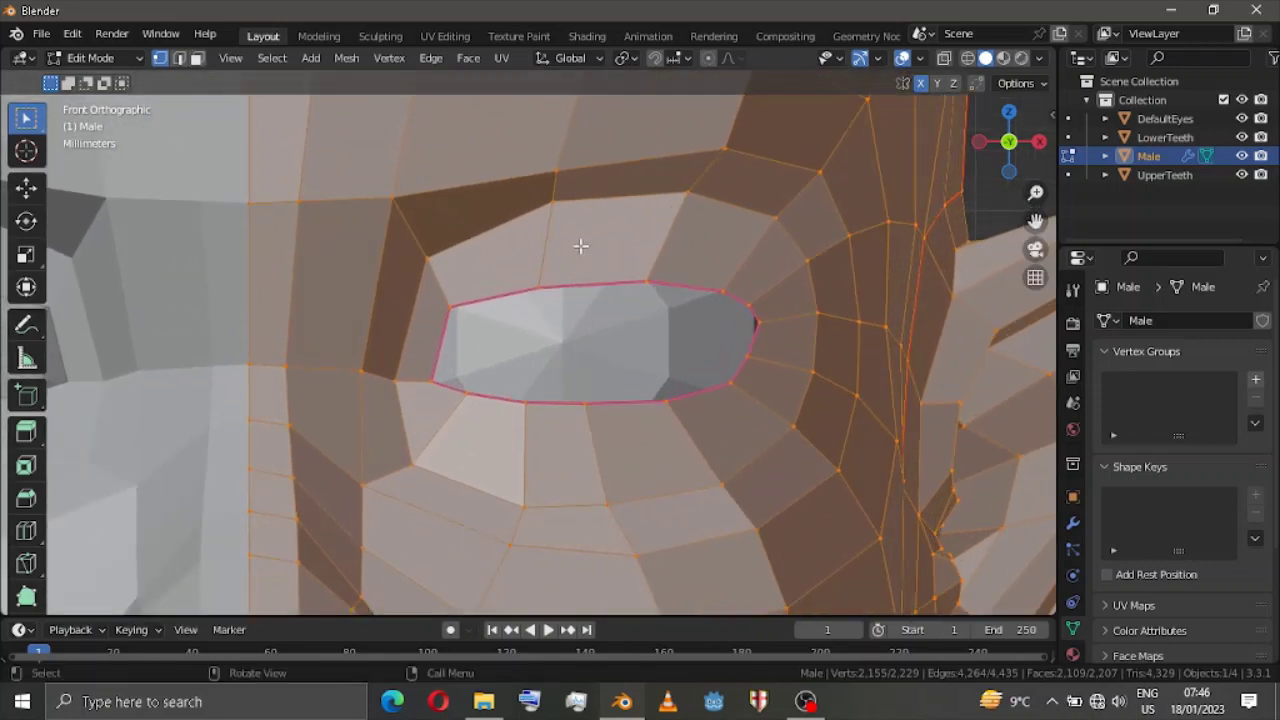
key("ctrl+r")
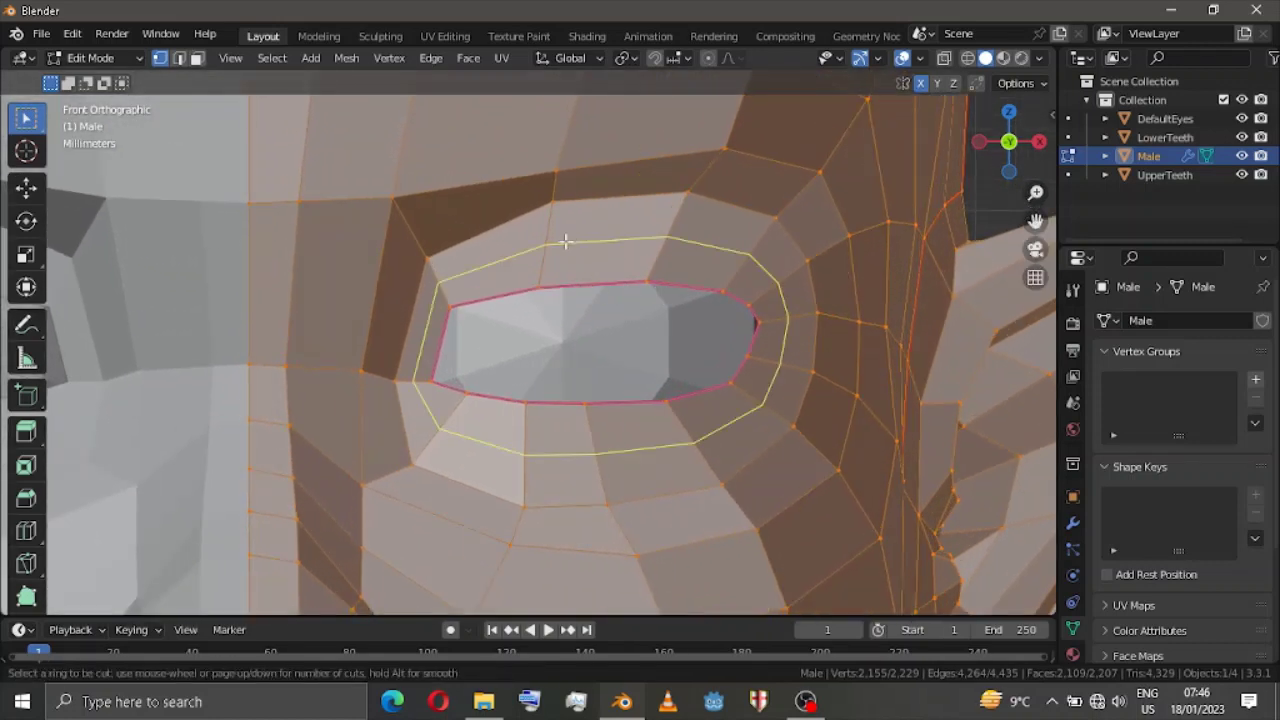
left_click(565, 241)
right_click(564, 242)
In right orthographic view, lower the two foremost upper vertices of the new eye loop toward the eyelid edge.
left_click(1039, 141)
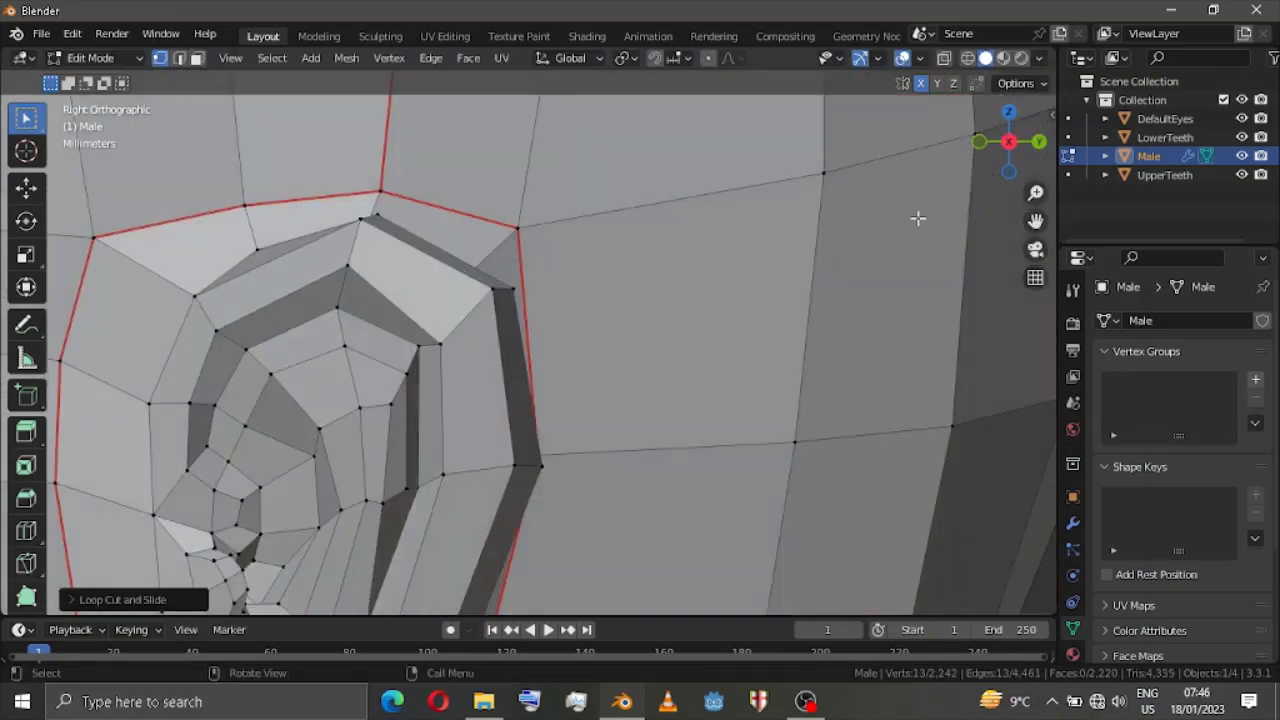
left_click_drag(1036, 220, 1279, 193)
left_click_drag(1035, 192, 1035, 120)
left_click_drag(1035, 221, 1019, 191)
scroll(674, 171, "up", 2)
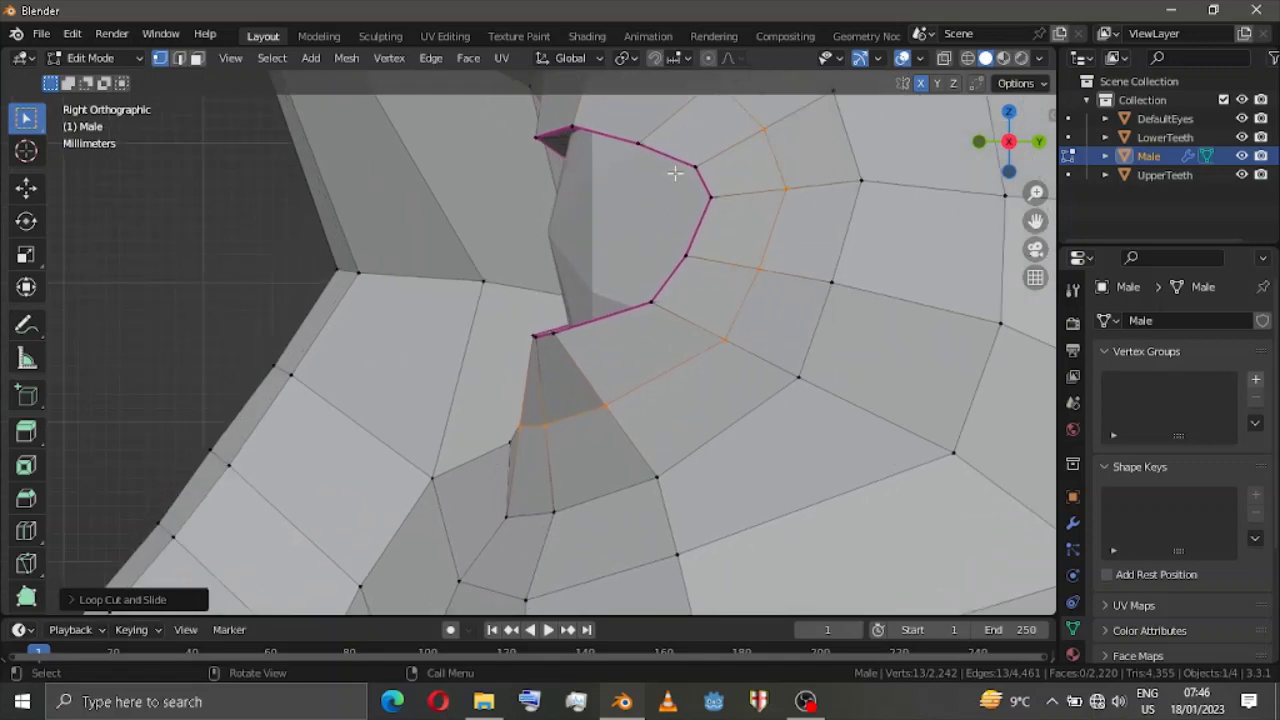
scroll(674, 171, "down", 3)
left_click(541, 180)
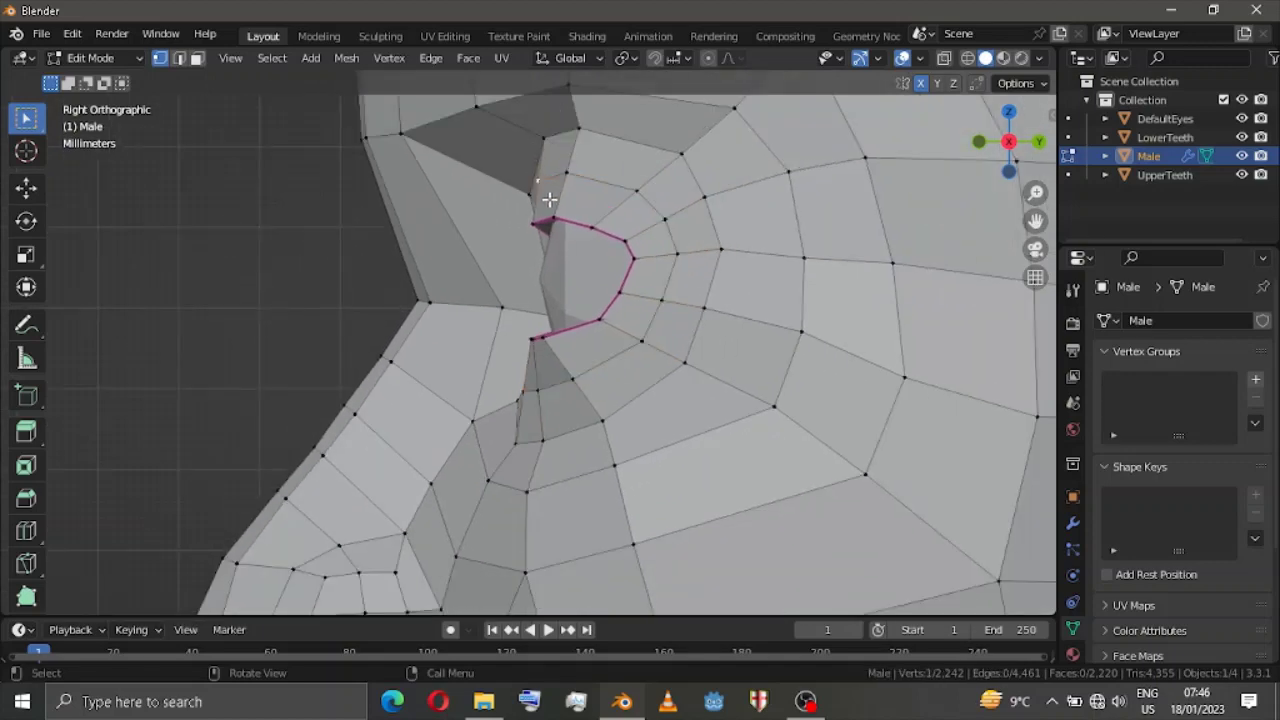
key("g")
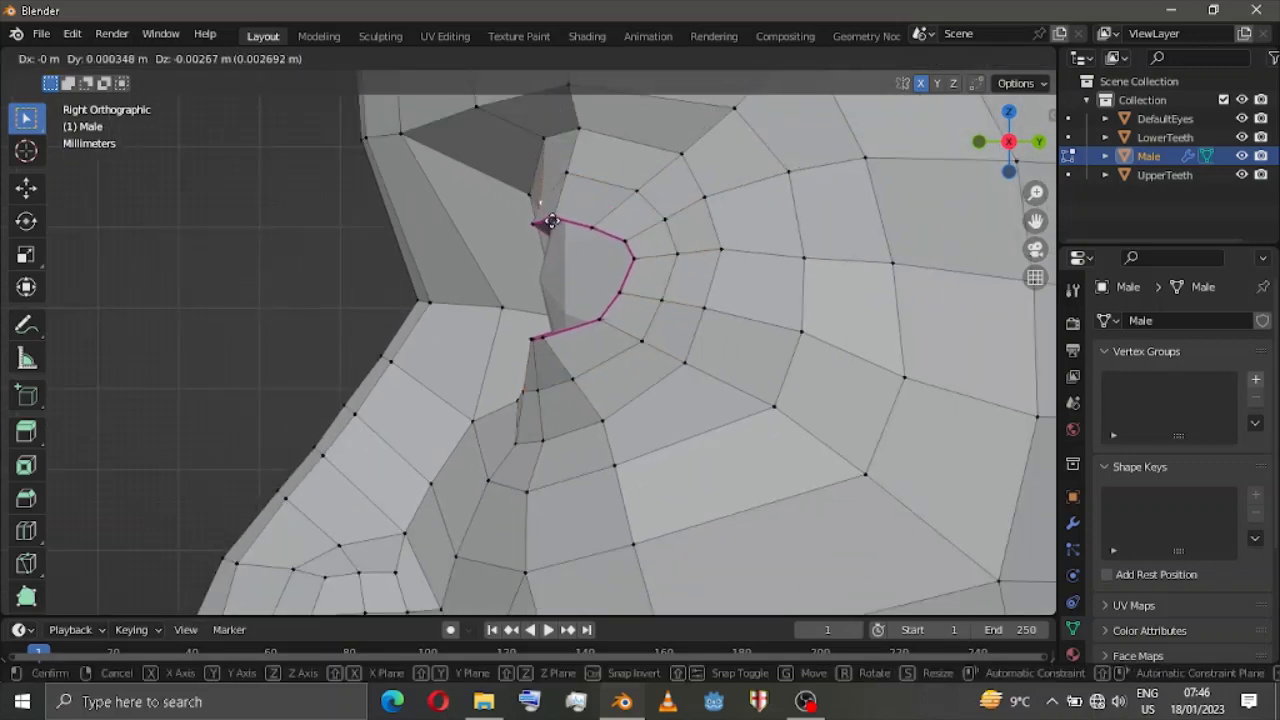
left_click(550, 221)
key("g")
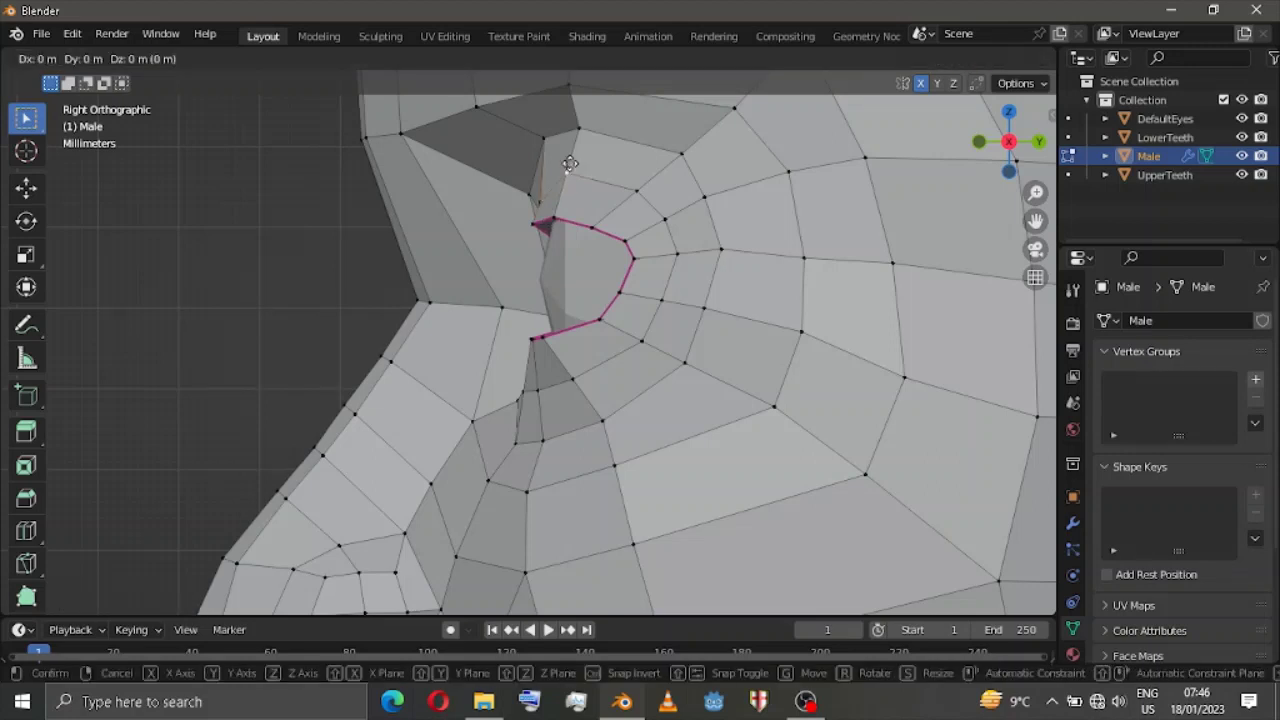
left_click(566, 187)
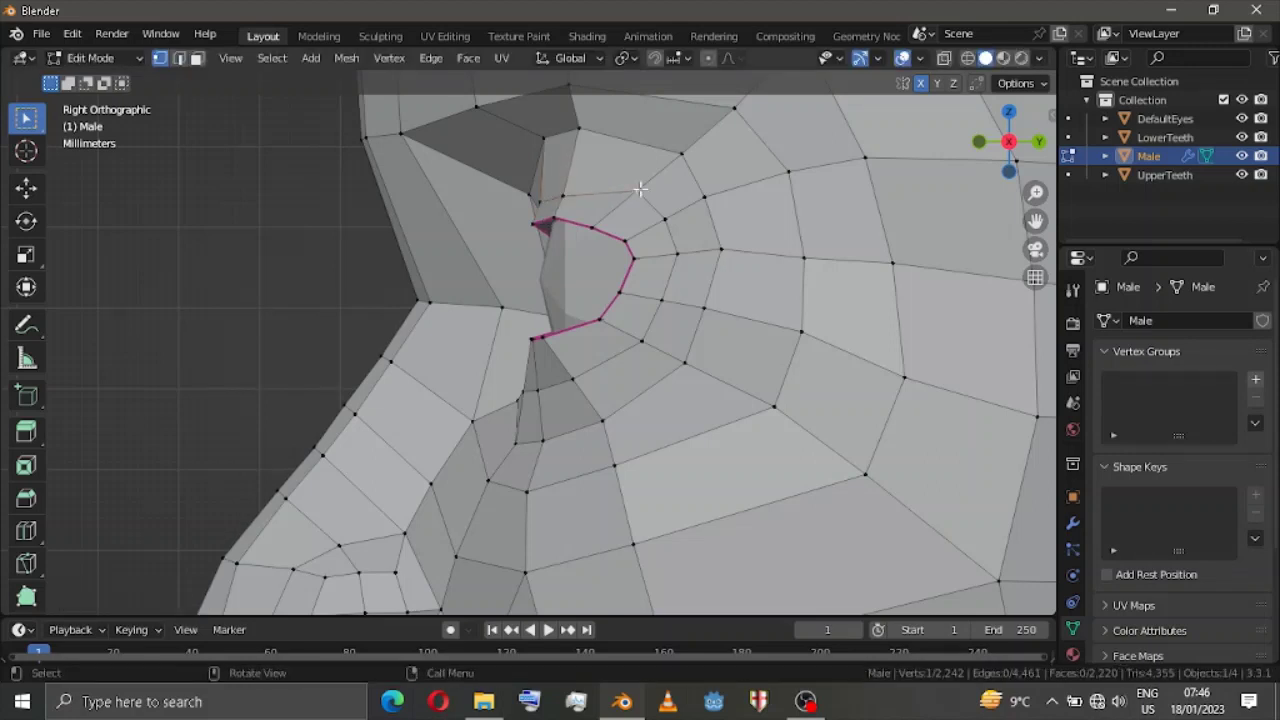
Pull the next two upper loop vertices toward the outer corner of the eye closer to the eyelid edge.
key("g")
left_click(623, 209)
left_click(665, 215)
key("g")
left_click(656, 224)
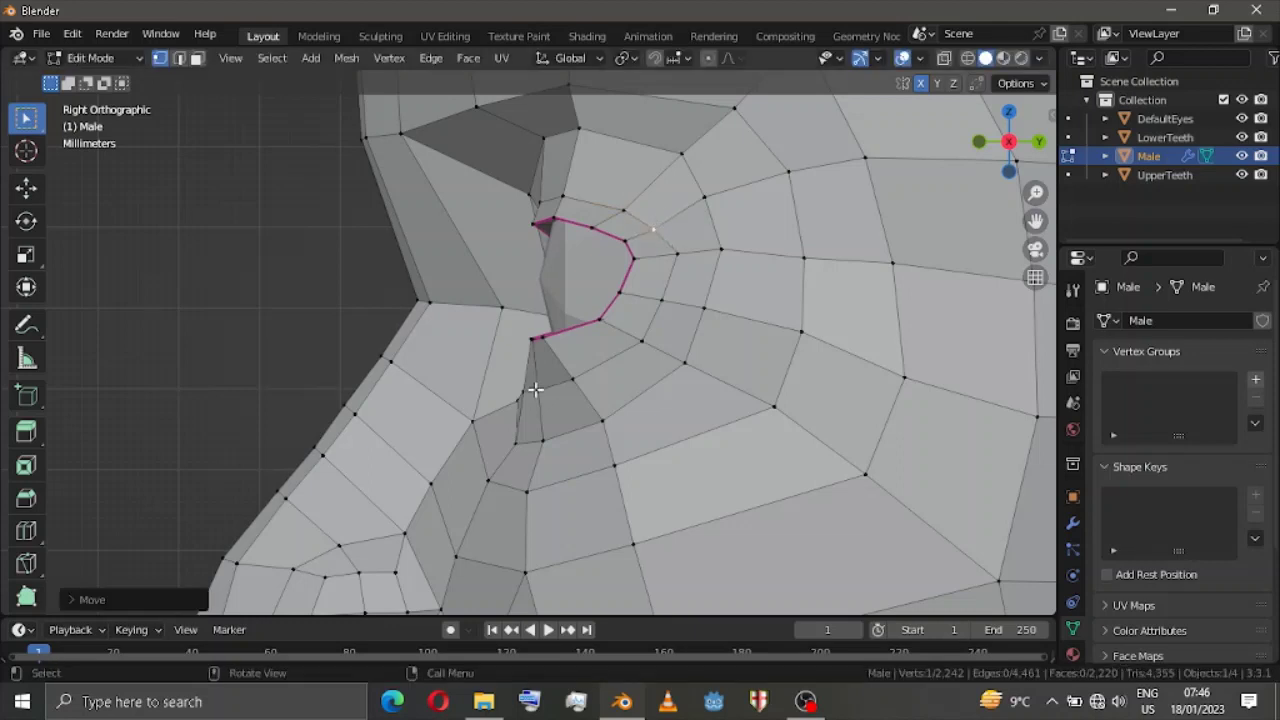
Lower the new loop's foremost vertices beneath the eye, moving them away from the lower eyelid edge in right orthographic view.
left_click(535, 390)
key("g")
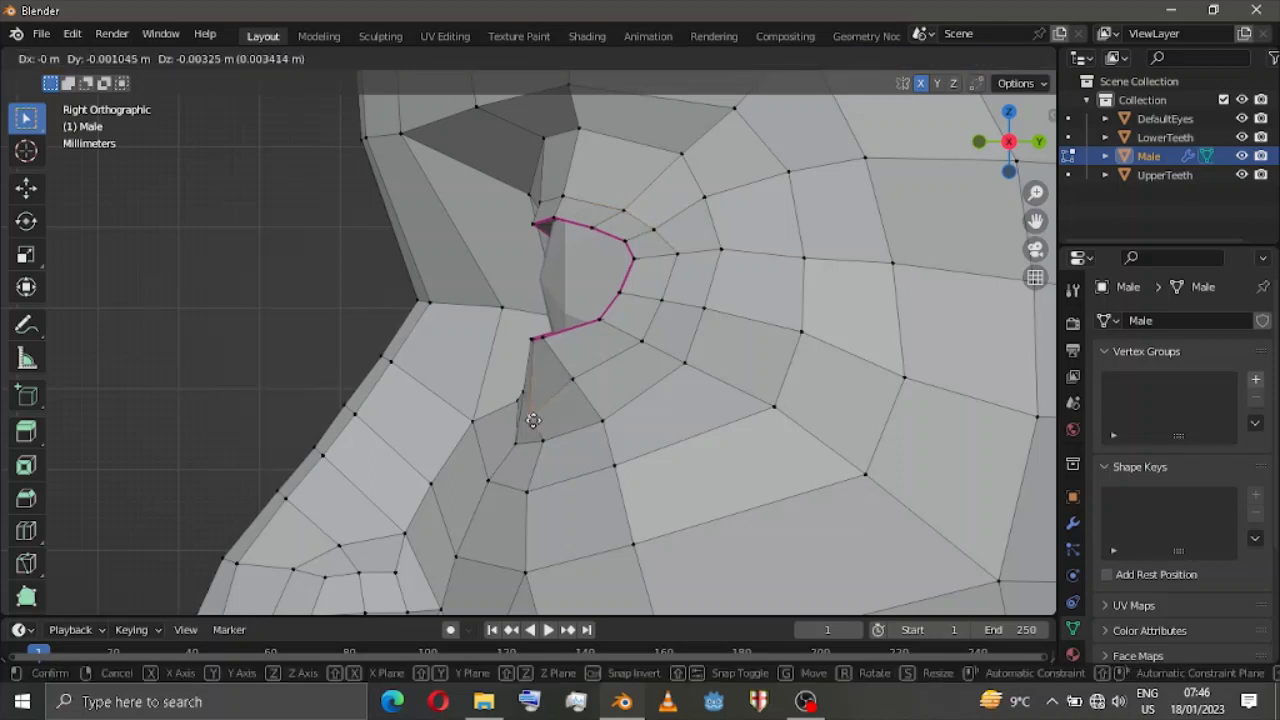
left_click(533, 420)
left_click(568, 396)
key("g")
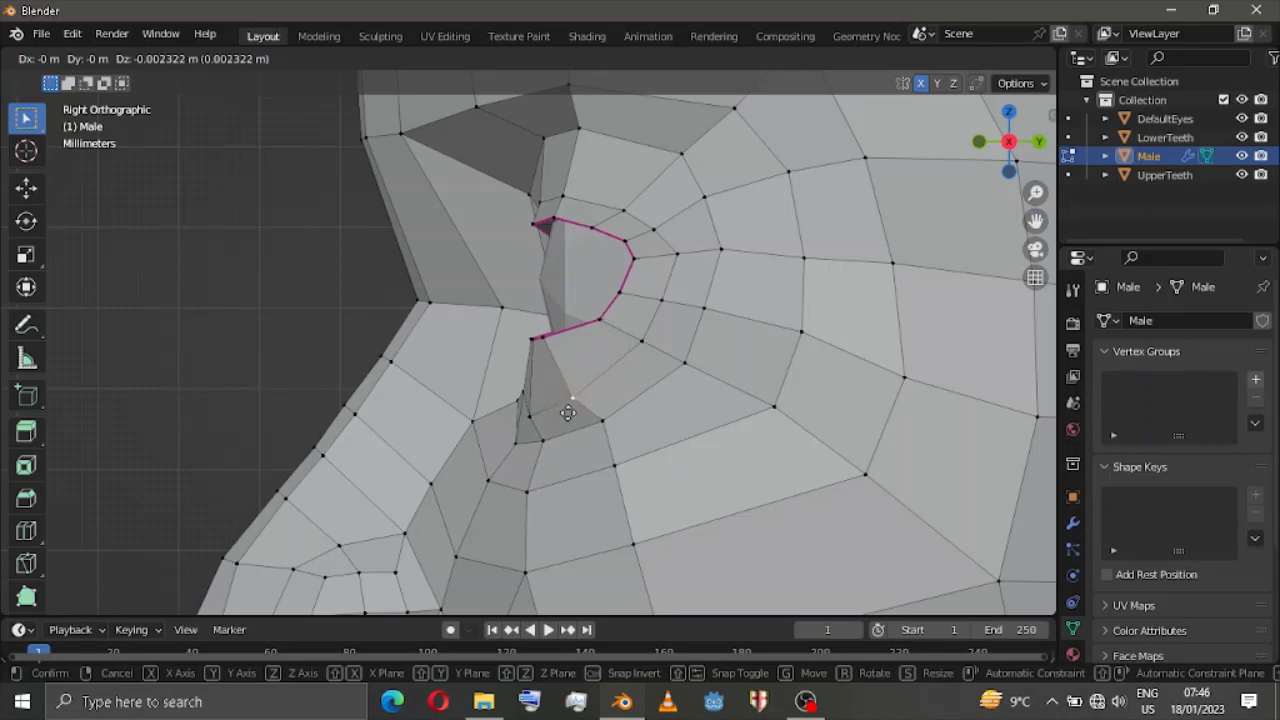
left_click(568, 413)
left_click(568, 405)
key("g")
left_click(562, 432)
Lower the new loop's vertex below the inner eye corner, and adjust its depth slightly along the Y axis.
scroll(919, 207, "down", 2)
left_click_drag(997, 149, 1215, 152)
scroll(500, 350, "up", 3)
left_click(430, 375)
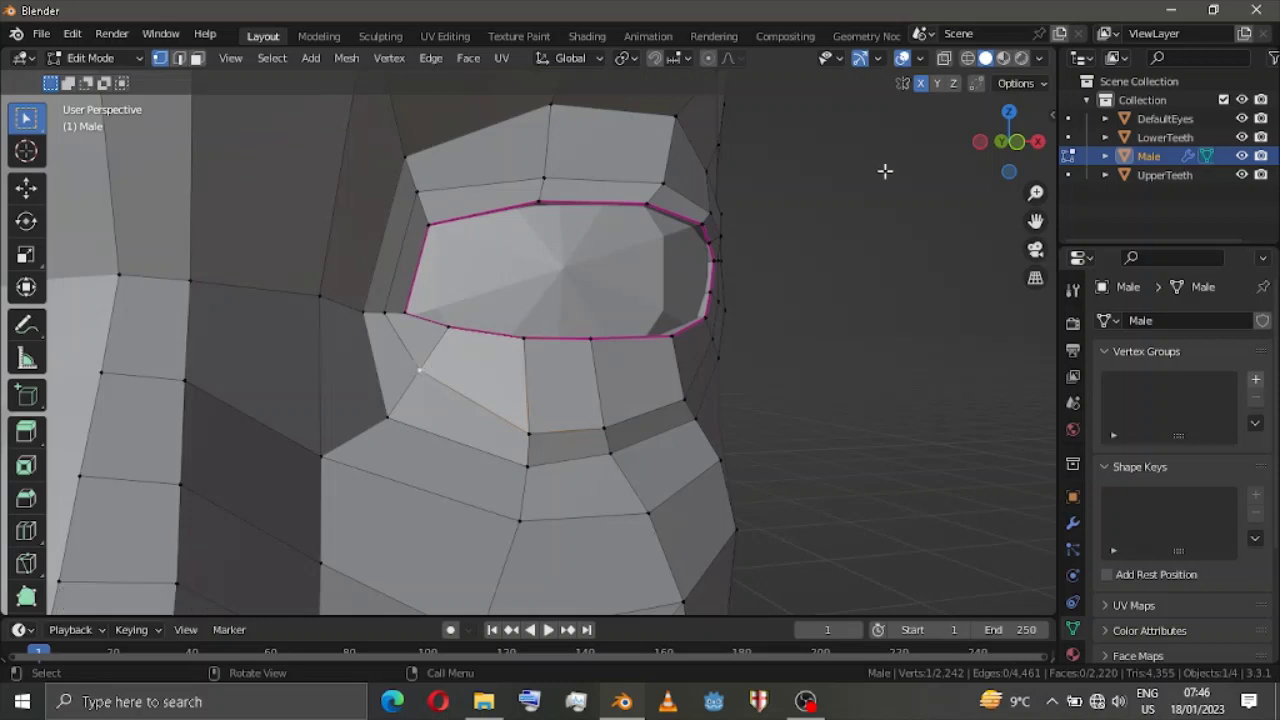
key("g")
left_click(657, 334)
key("g")
key("y")
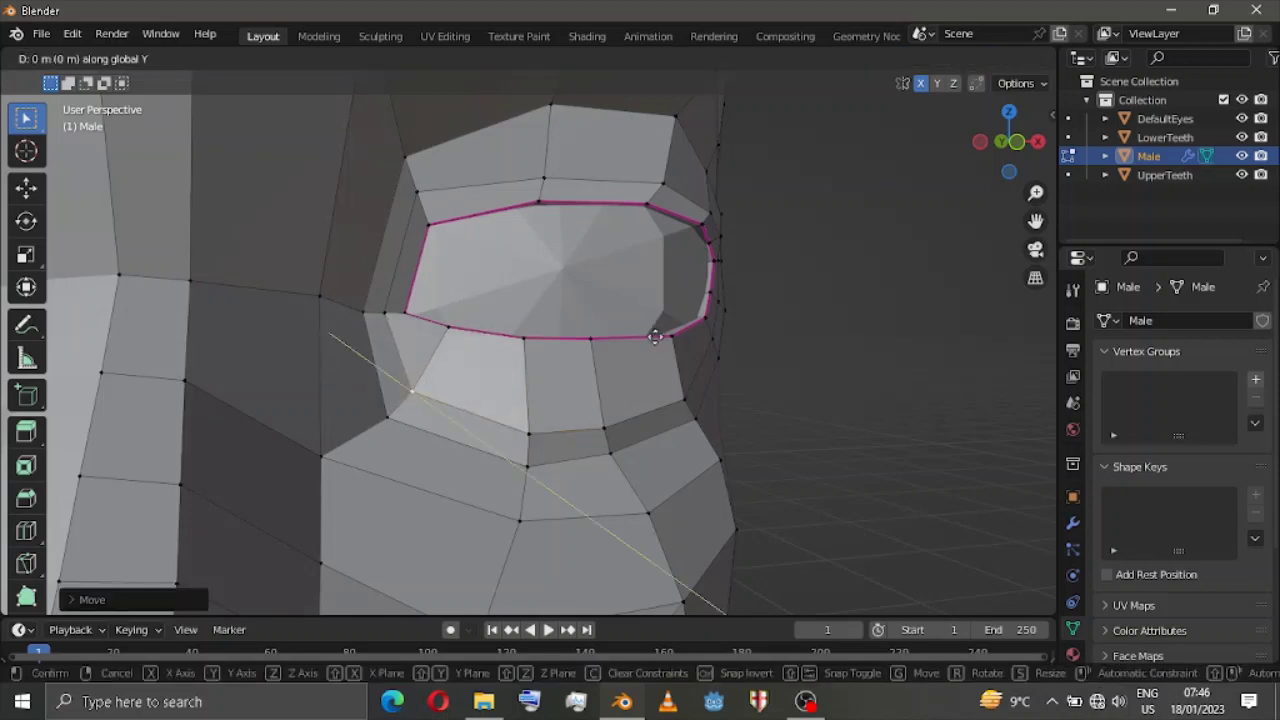
left_click(657, 343)
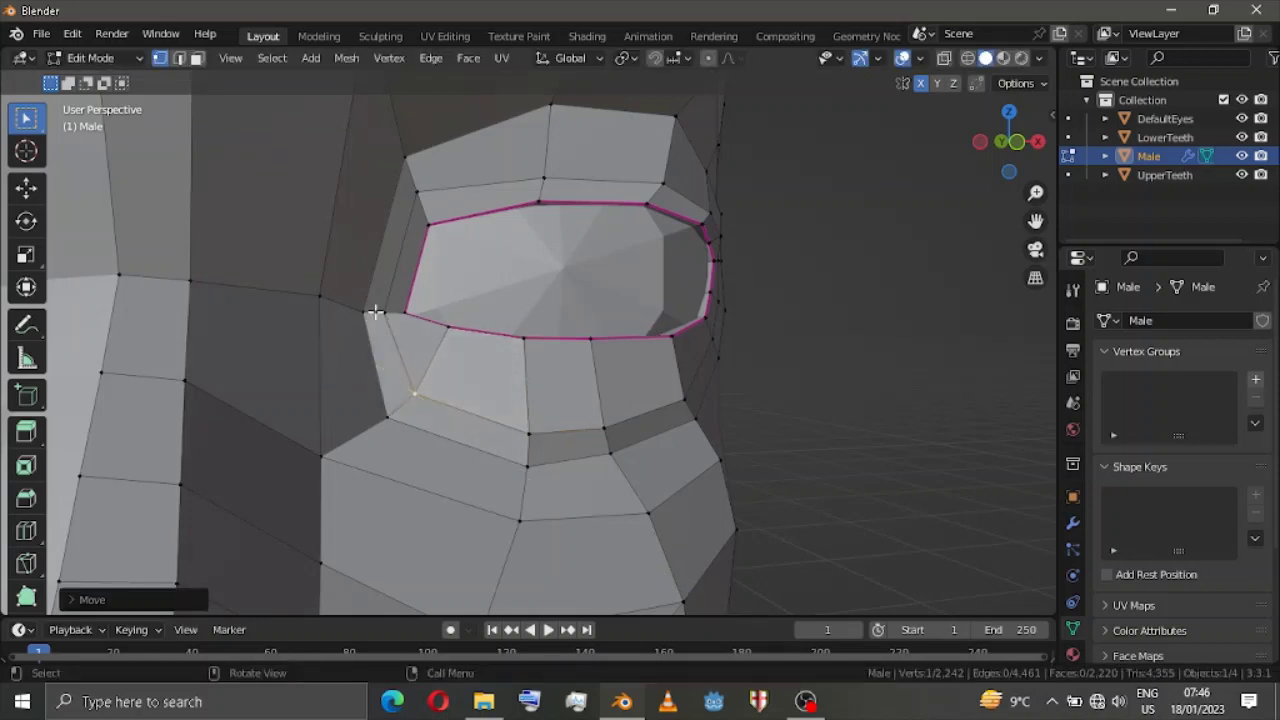
Move the new loop's vertex above the inner eye corner slightly away from the eyelid edge.
left_click(420, 207)
key("g")
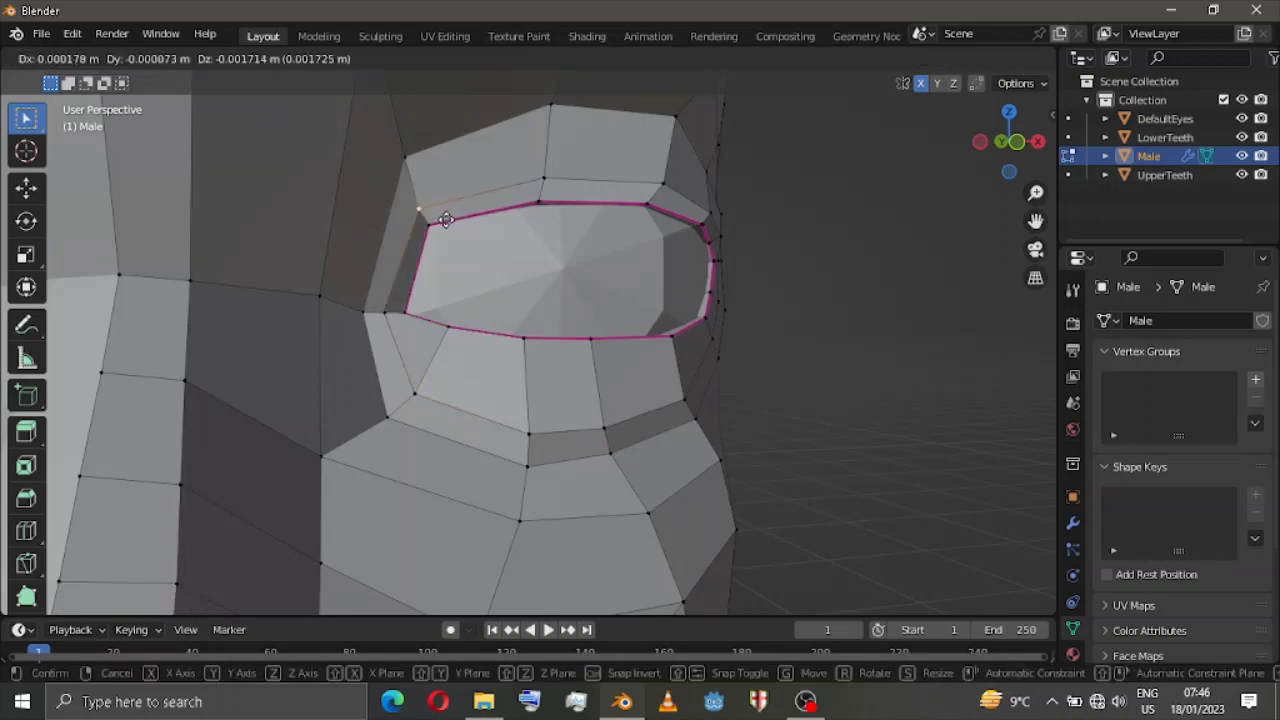
left_click(447, 217)
Try to add a centred loop cut to the next ring of faces outside the first eye loop.
left_click_drag(970, 142, 990, 165)
key("ctrl+r")
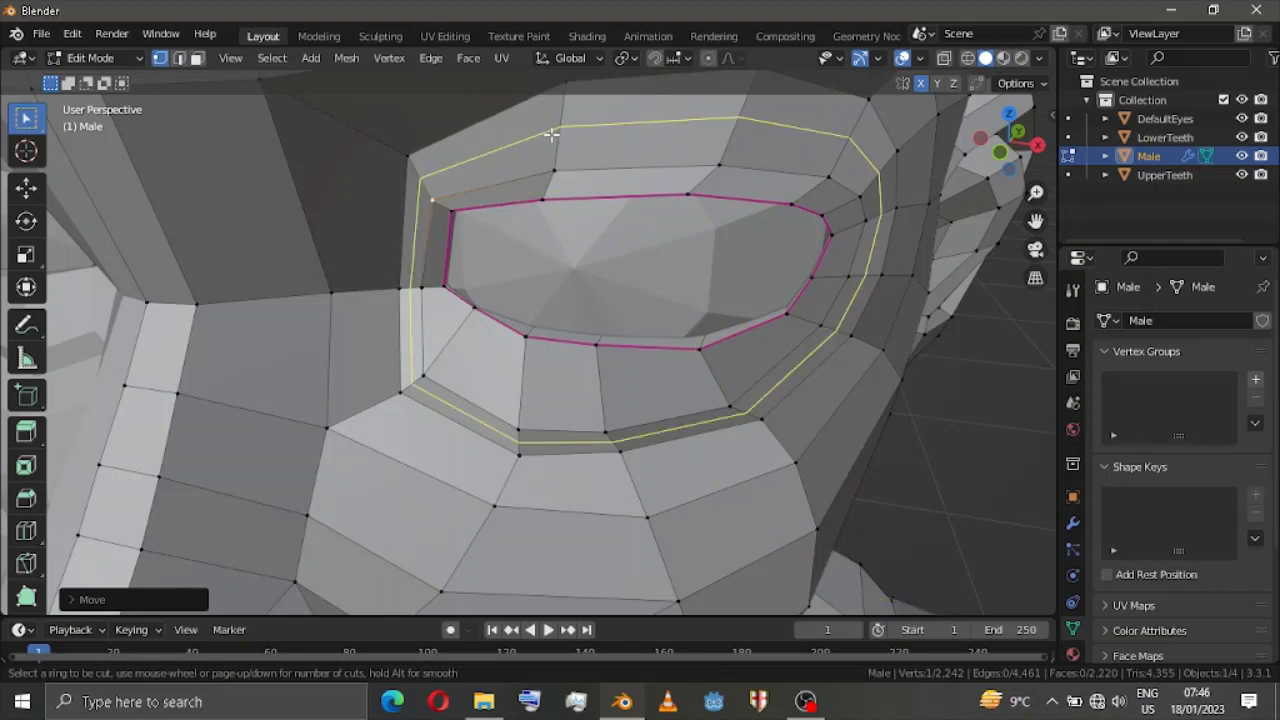
left_click(551, 133)
right_click(552, 134)
Start the Shortcut VUr display for the viewport and hide the sidebar.
key("n")
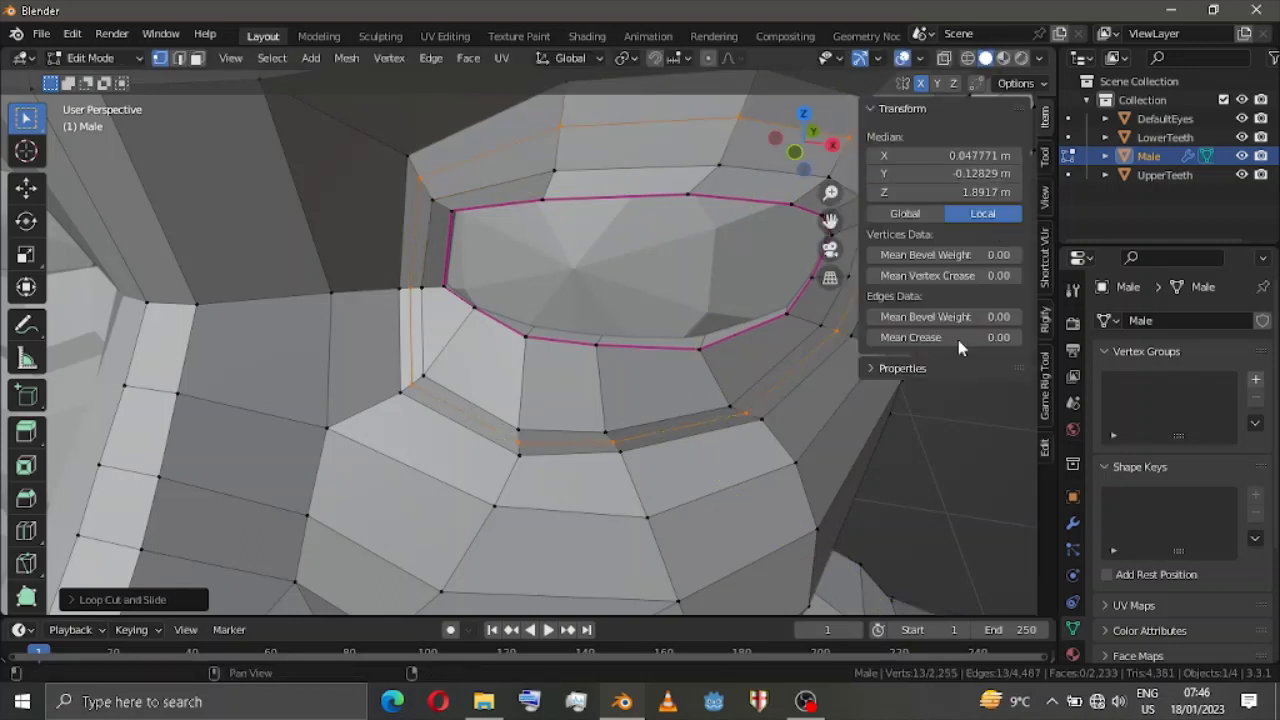
left_click(1043, 270)
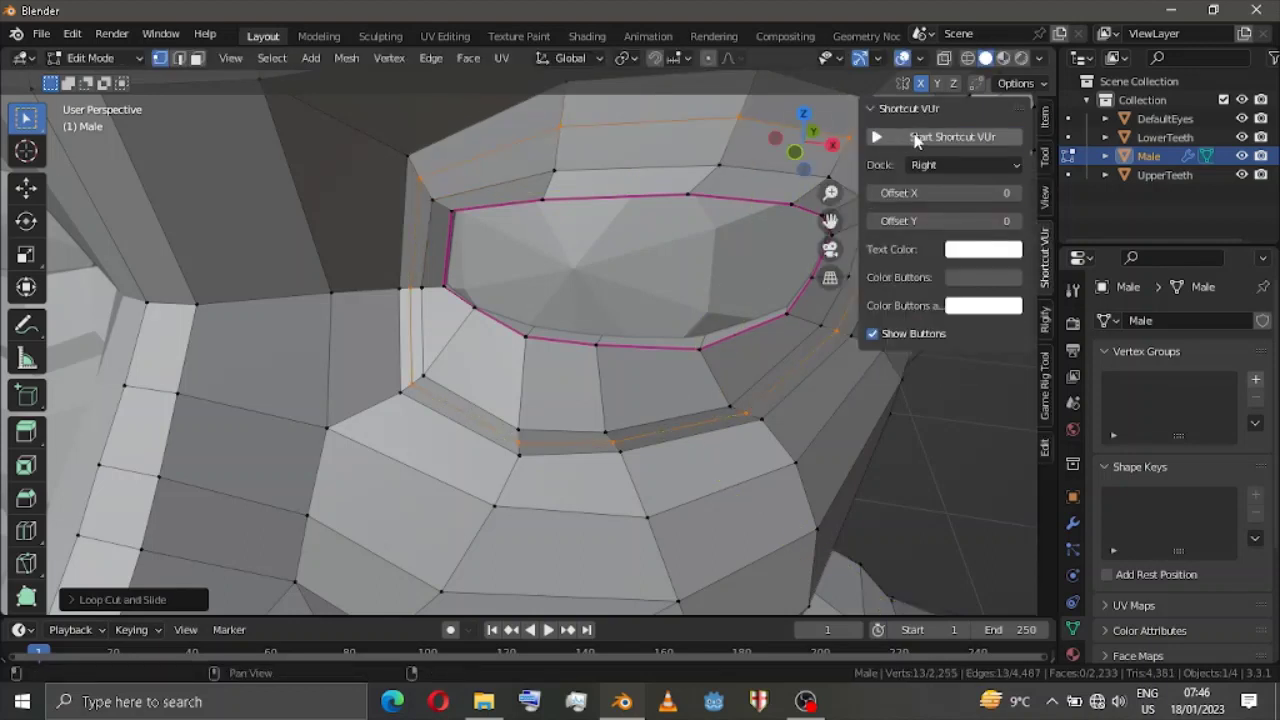
left_click(917, 138)
key("n")
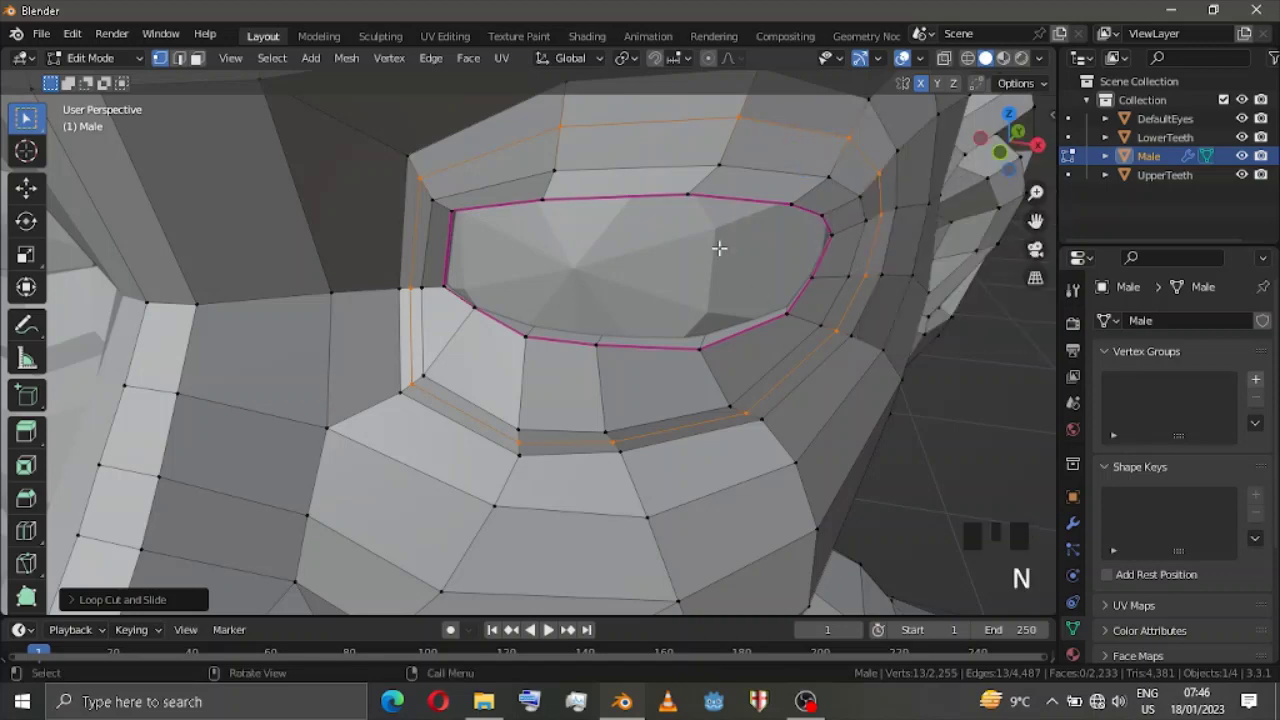
Undo the second loop cut around the eye and return to right orthographic view.
left_click(427, 180)
scroll(430, 185, "down", 2)
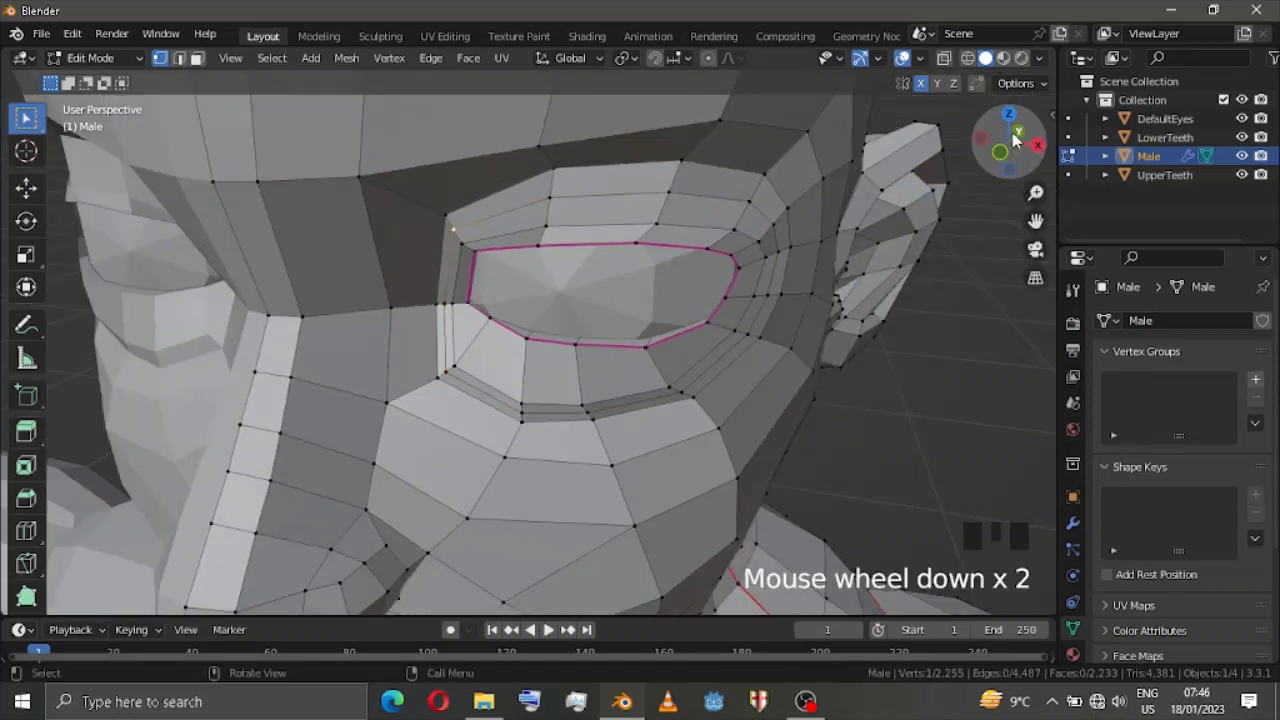
left_click(1038, 145)
left_click_drag(1035, 222, 1038, 310)
scroll(625, 255, "up", 2)
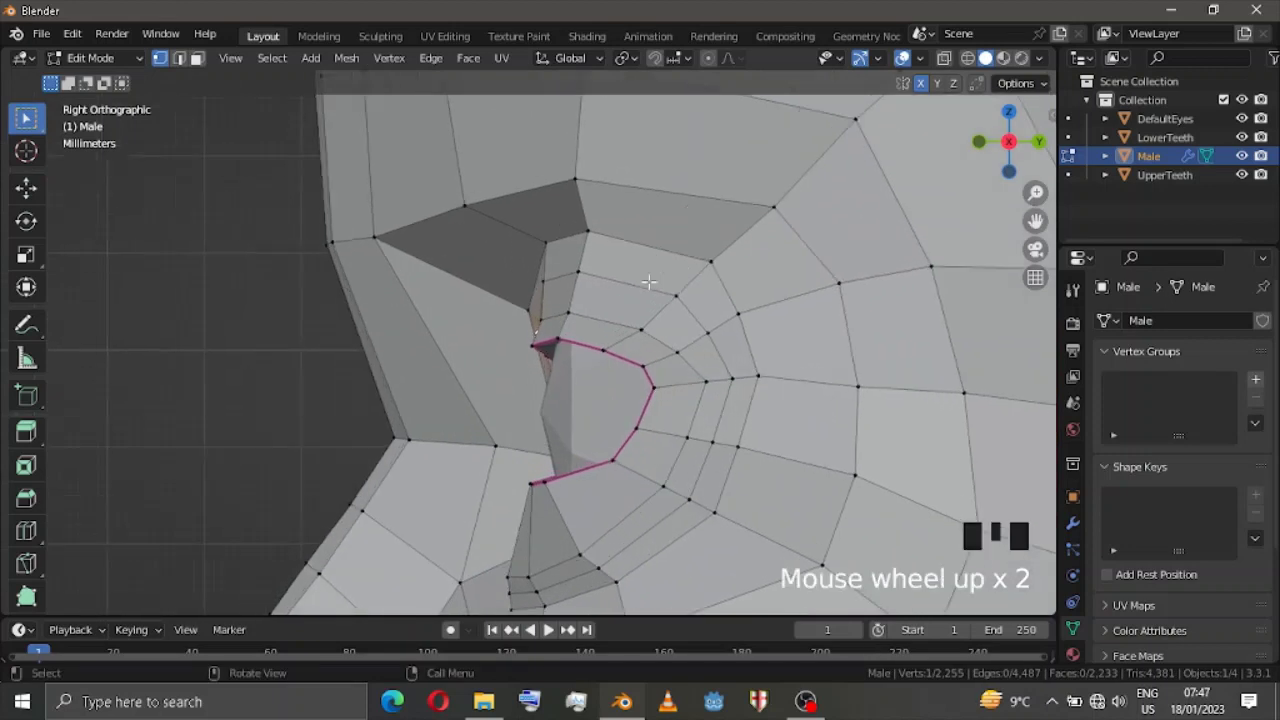
key("ctrl+z")
key("ctrl+z")
key("ctrl+z")
Move the two foremost vertices of the outer ring above the eye forward and slightly down in right orthographic view.
left_click(533, 229)
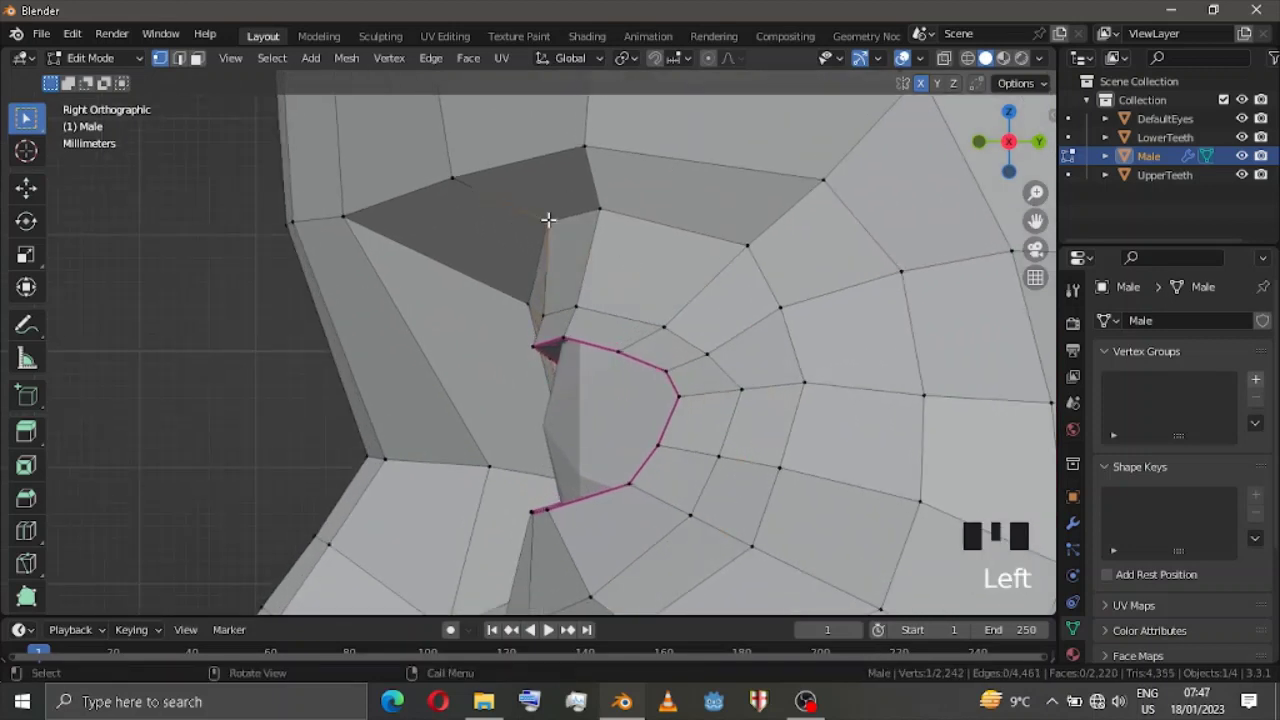
key("g")
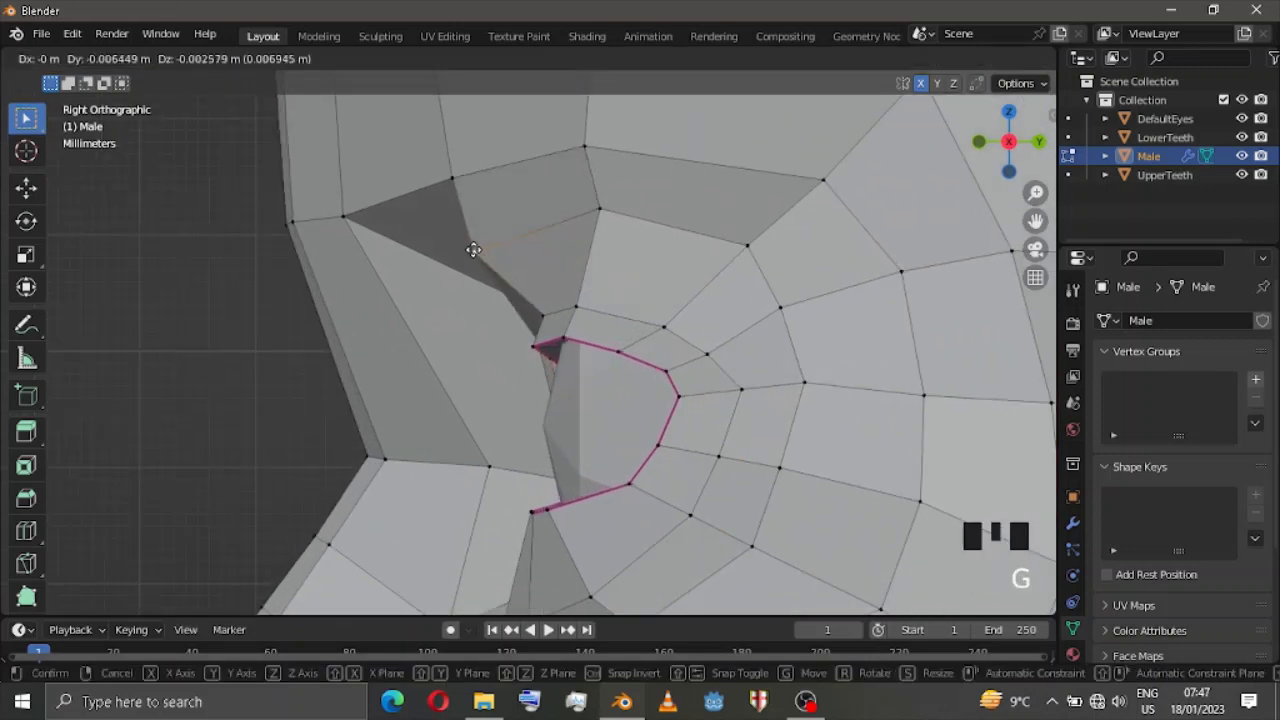
left_click(473, 250)
left_click(597, 226)
key("g")
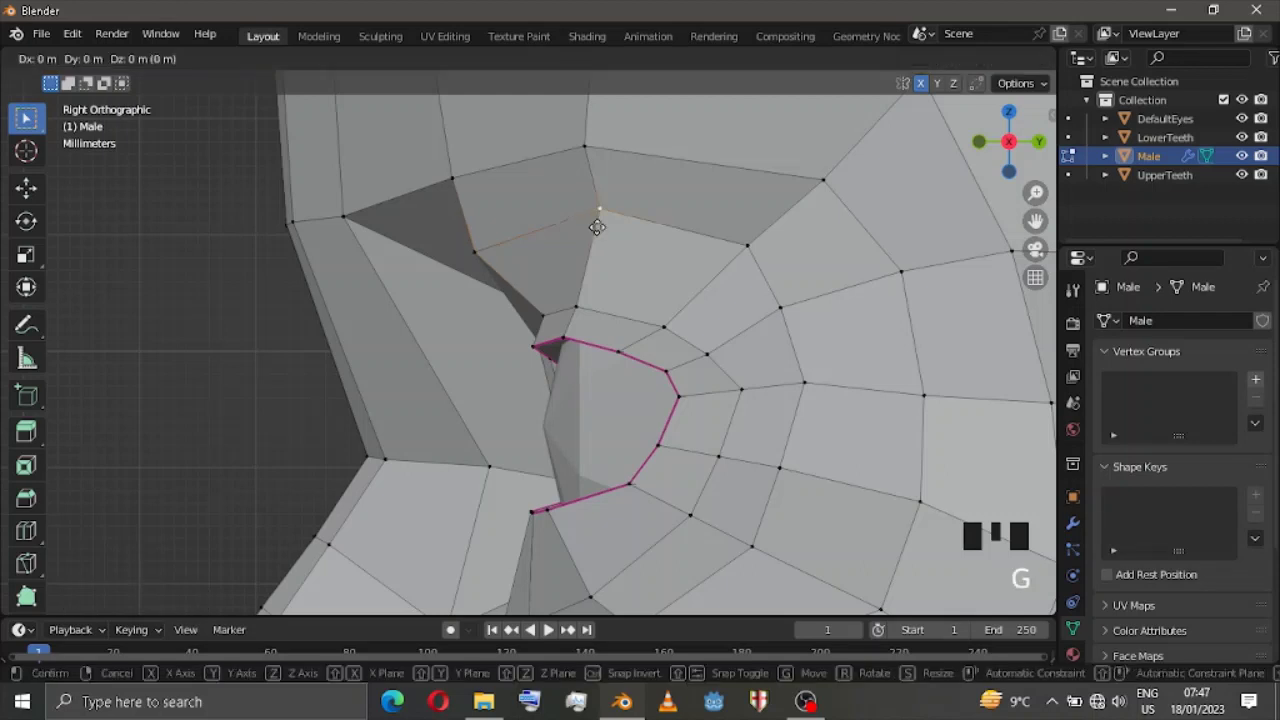
left_click(574, 258)
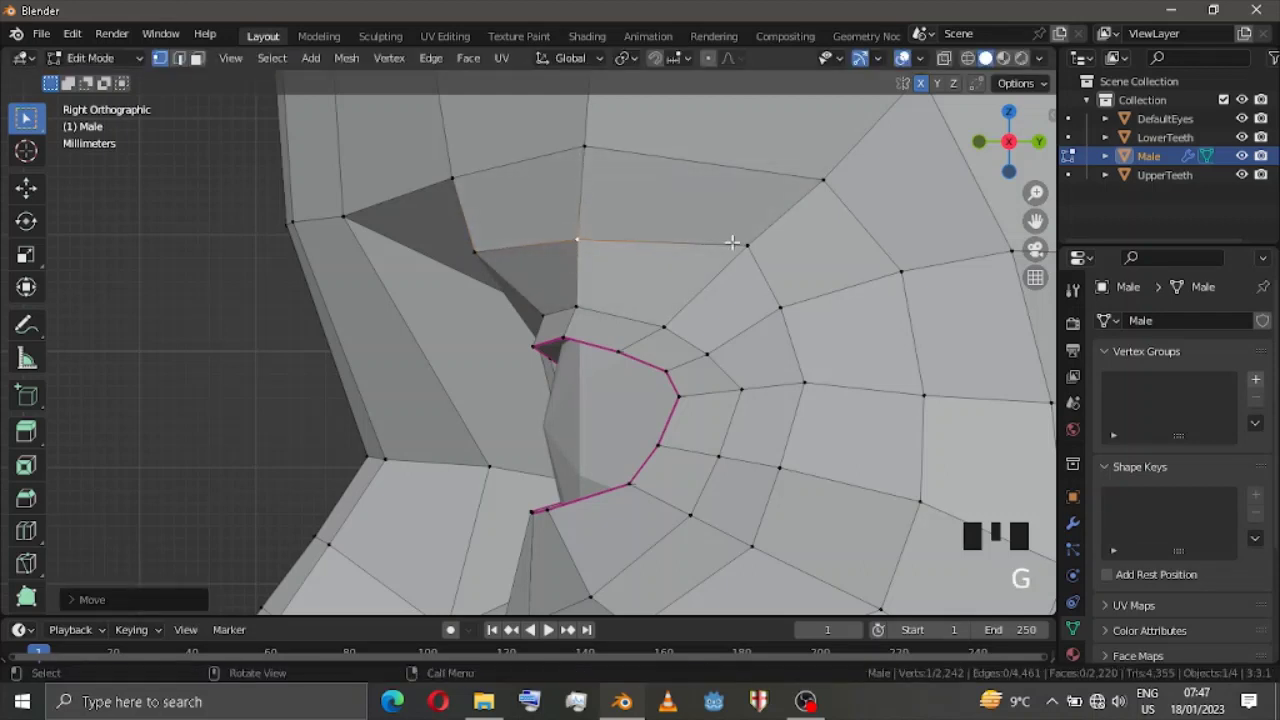
Pull the next three outer-ring vertices above and behind the outer eye corner in closer to the eye.
left_click(741, 244)
key("g")
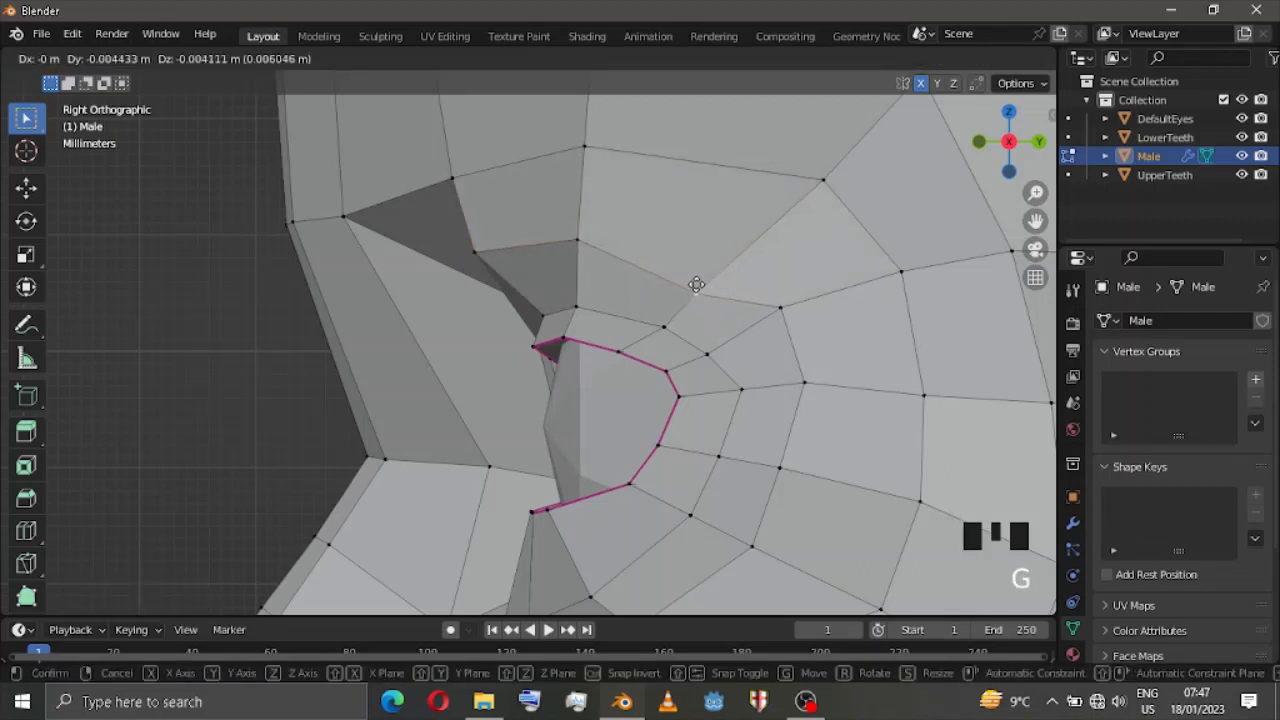
left_click(778, 305)
key("g")
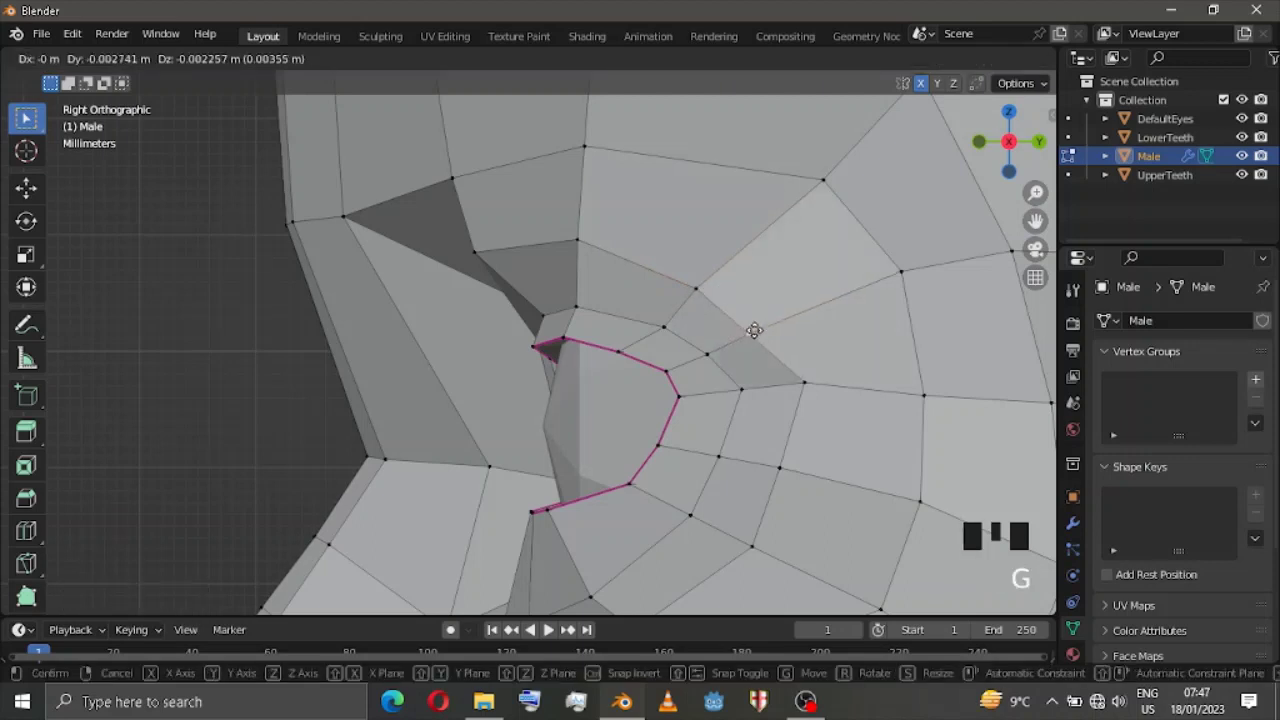
left_click(754, 331)
key("g")
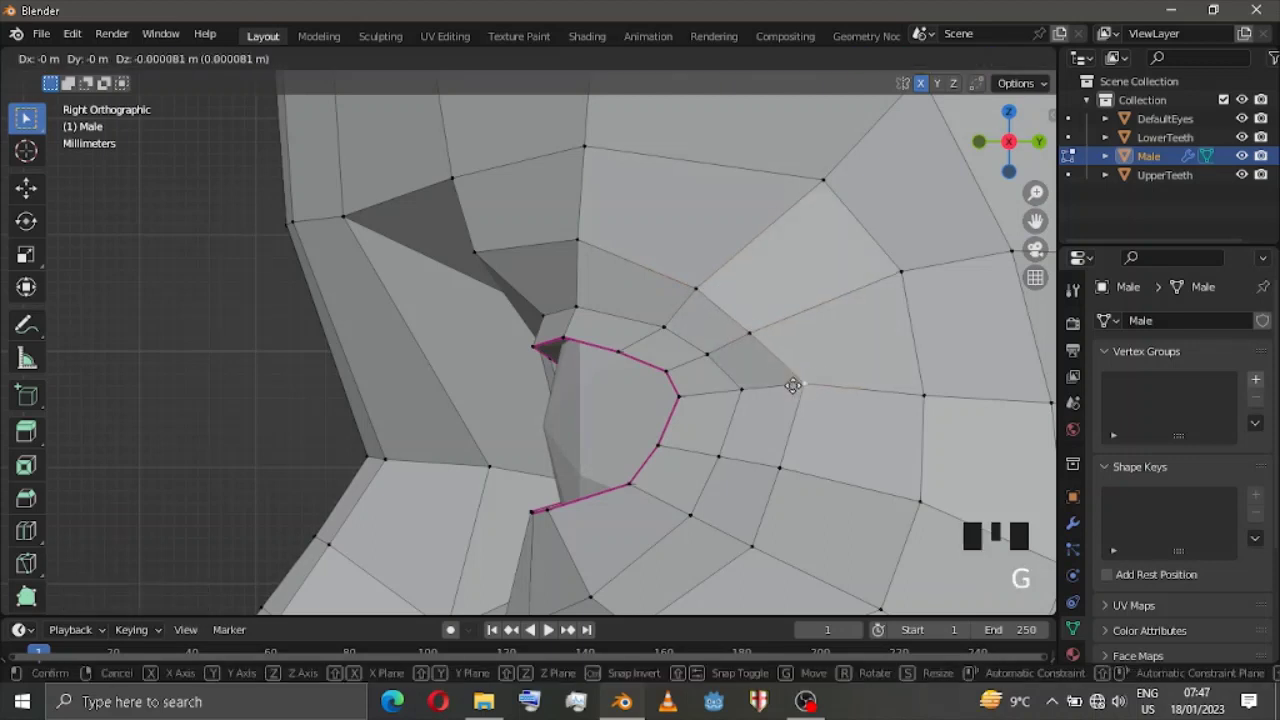
left_click(794, 380)
Bring the outer-ring vertex above the inner eye corner forward along the Y axis.
scroll(600, 489, "down", 2)
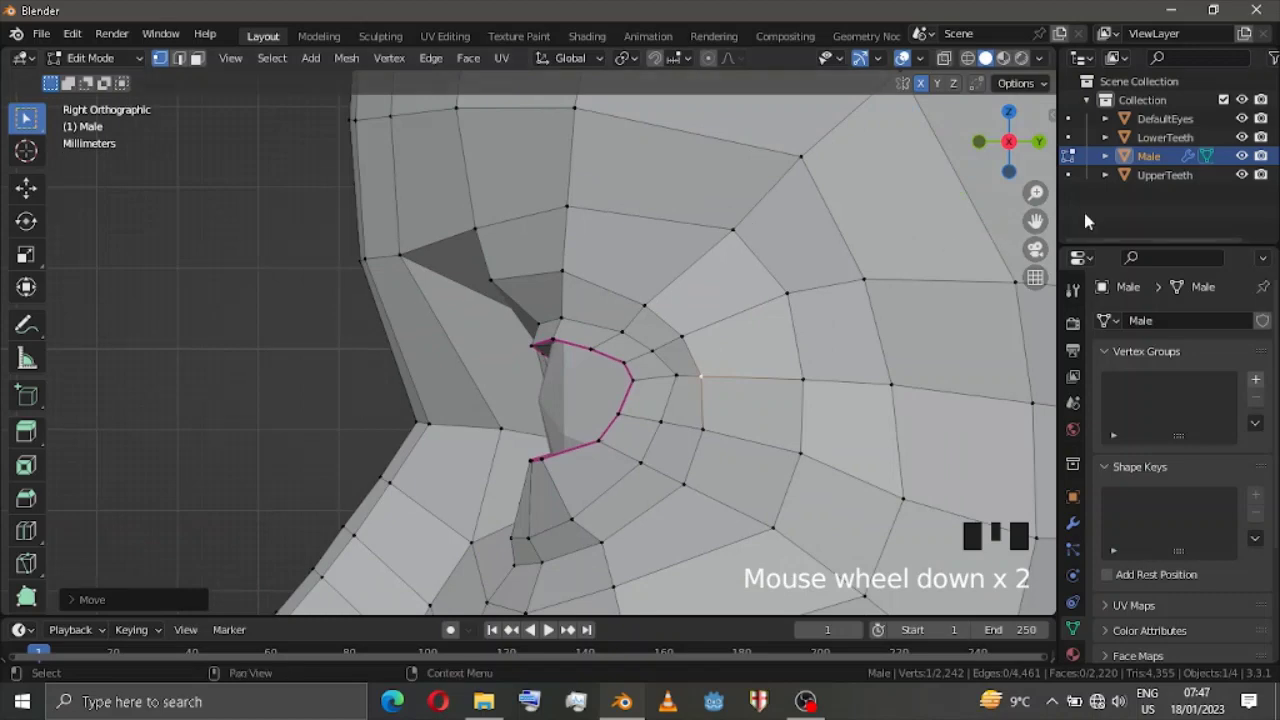
left_click_drag(1036, 220, 1080, 241)
scroll(1008, 114, "down", 1)
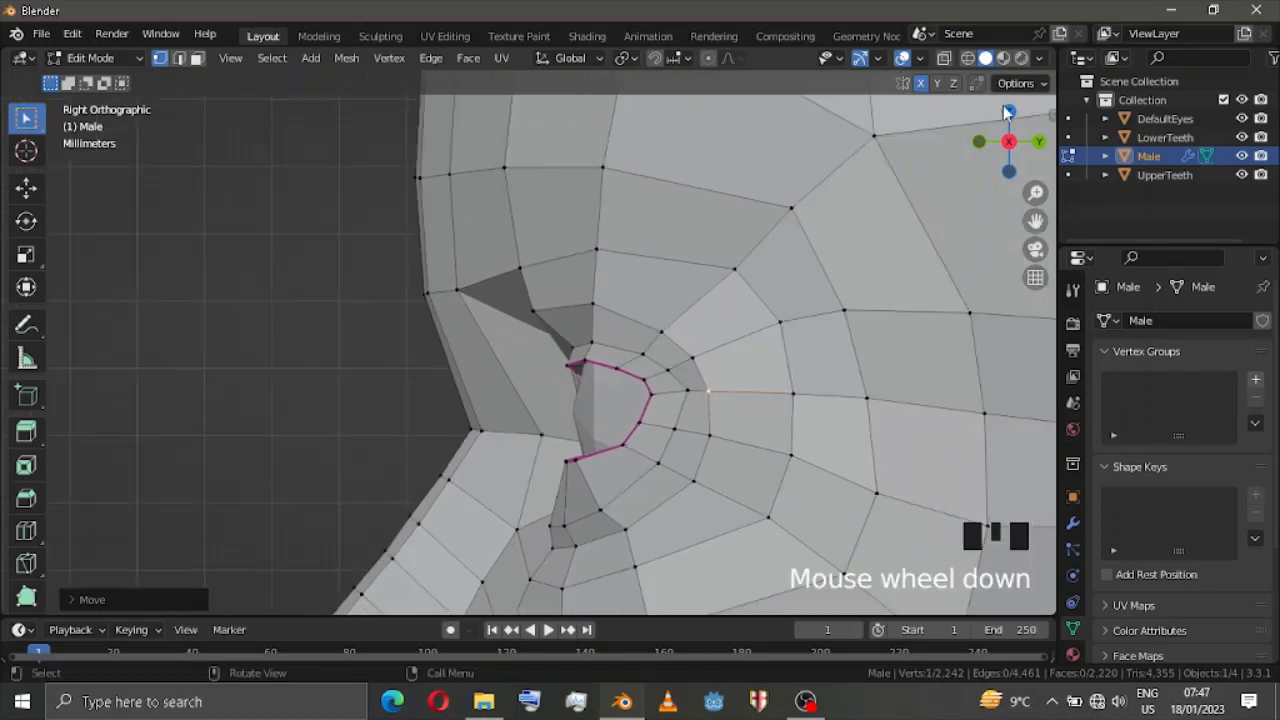
left_click_drag(1028, 120, 1155, 138)
scroll(449, 297, "up", 2)
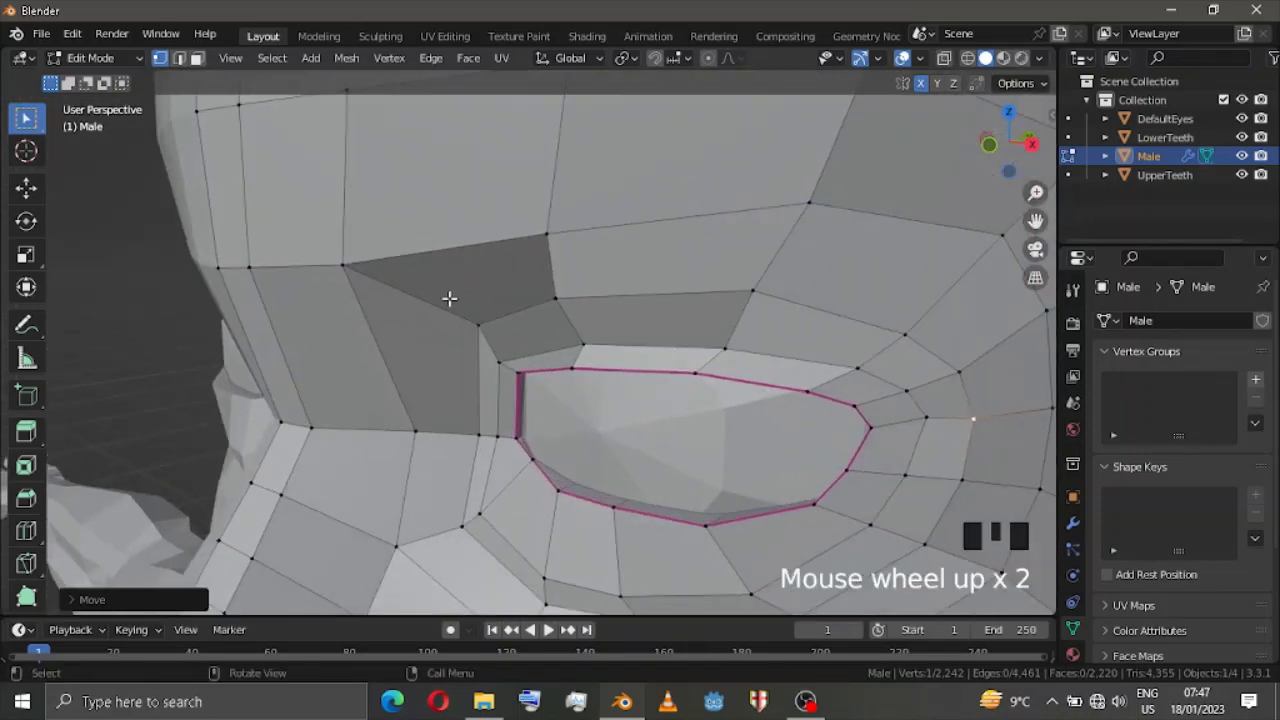
left_click(482, 317)
key("g")
key("y")
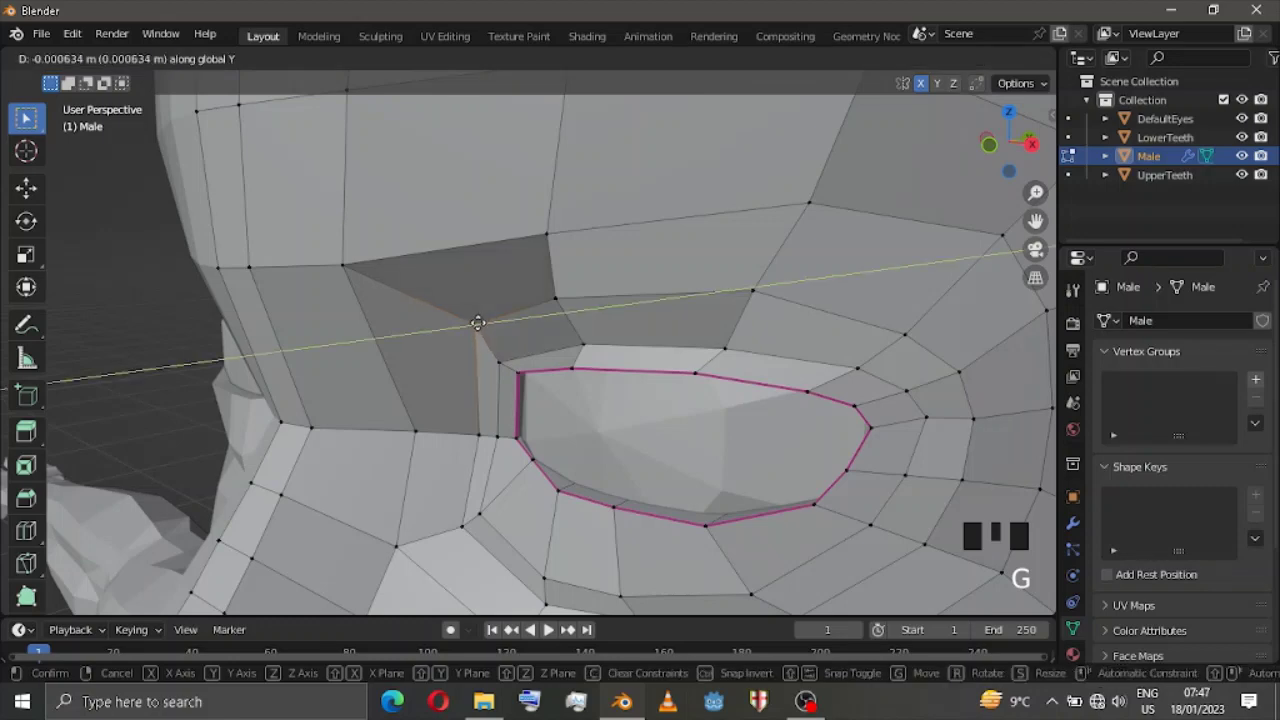
left_click(455, 336)
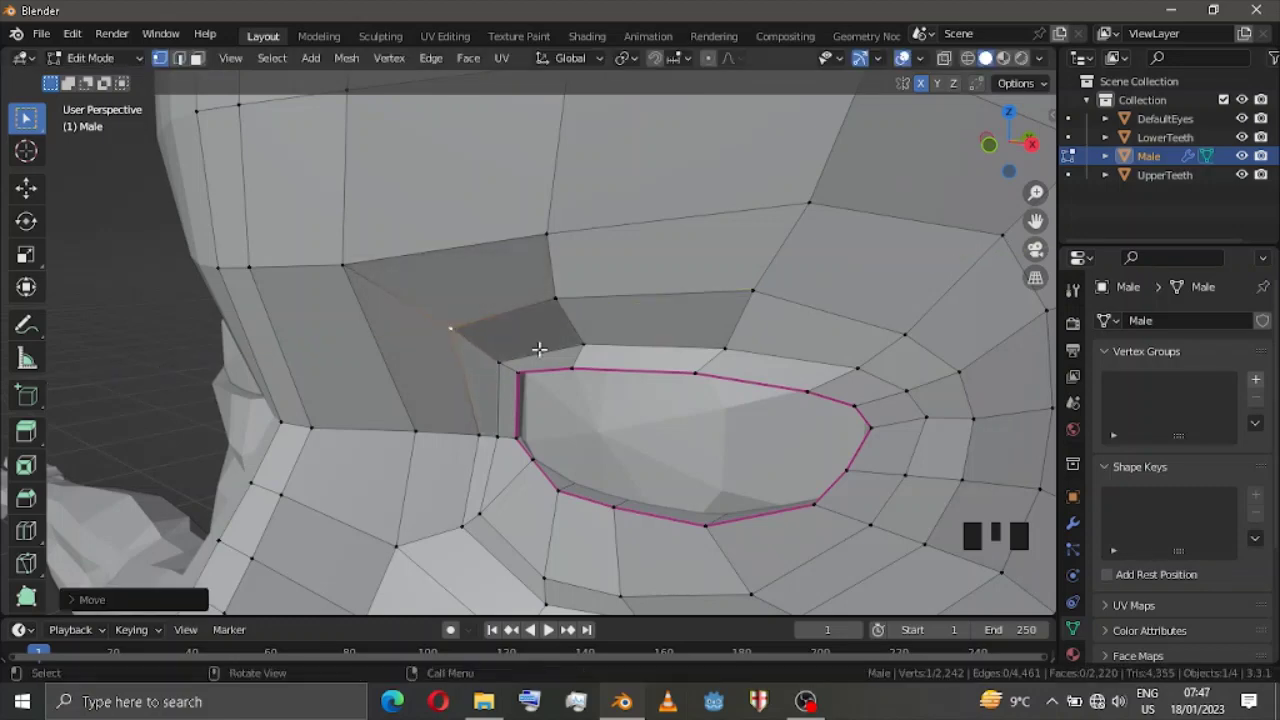
Enable proportional editing and slightly lower the outer-ring vertex above the eye's outer part in front orthographic view, using about 0.011 m proportional size.
scroll(540, 350, "down", 2)
left_click(1027, 138)
scroll(937, 194, "down", 4)
key("shift+alt+z")
key("shift+alt+z")
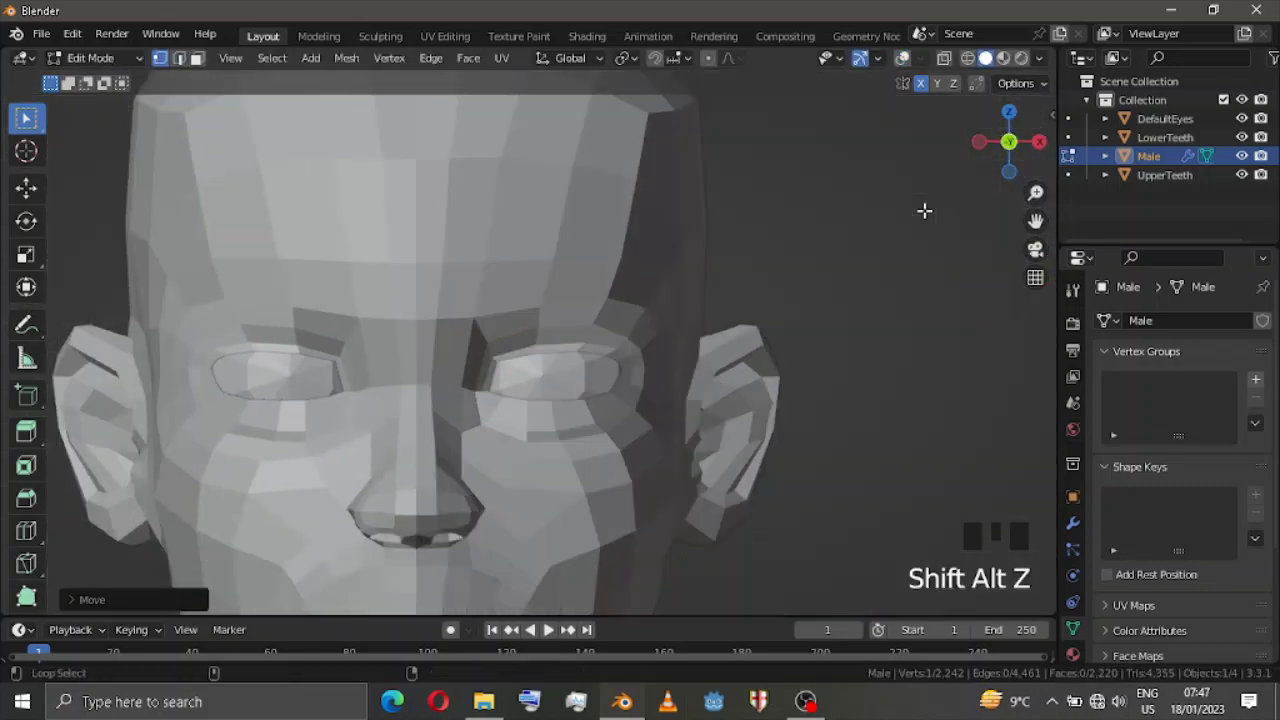
scroll(668, 343, "up", 5)
left_click(698, 307)
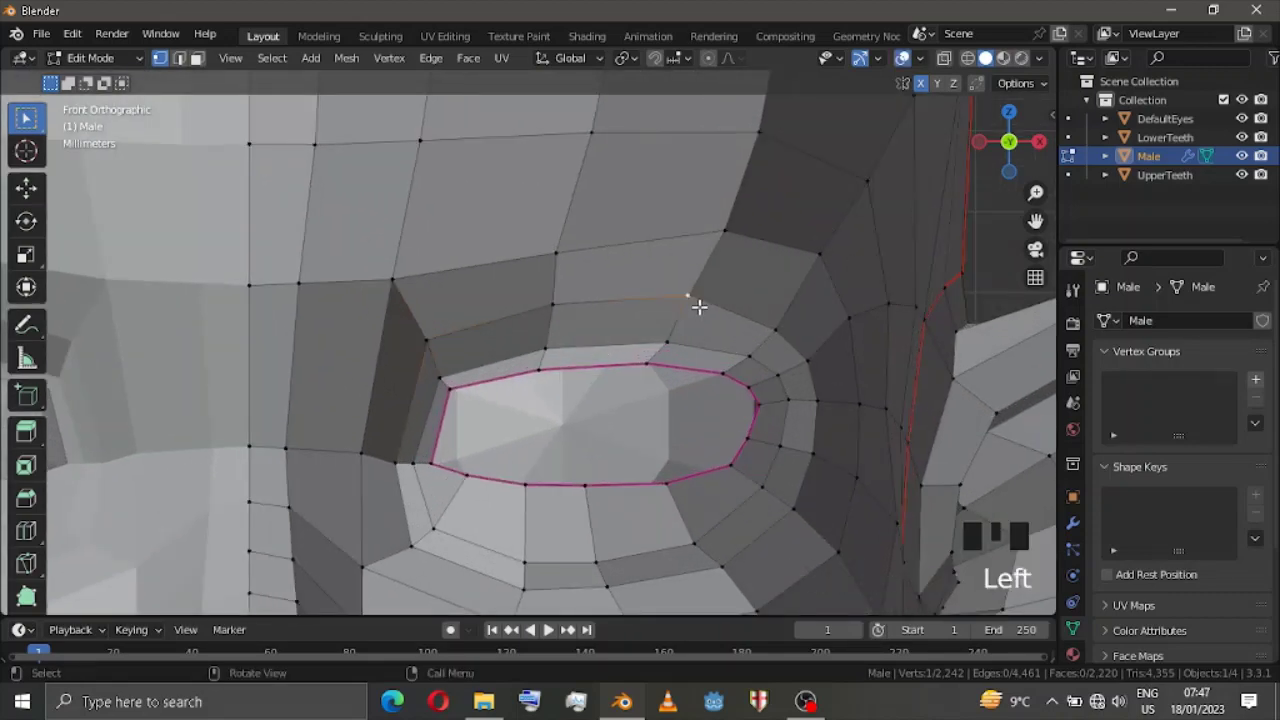
left_click(709, 58)
key("g")
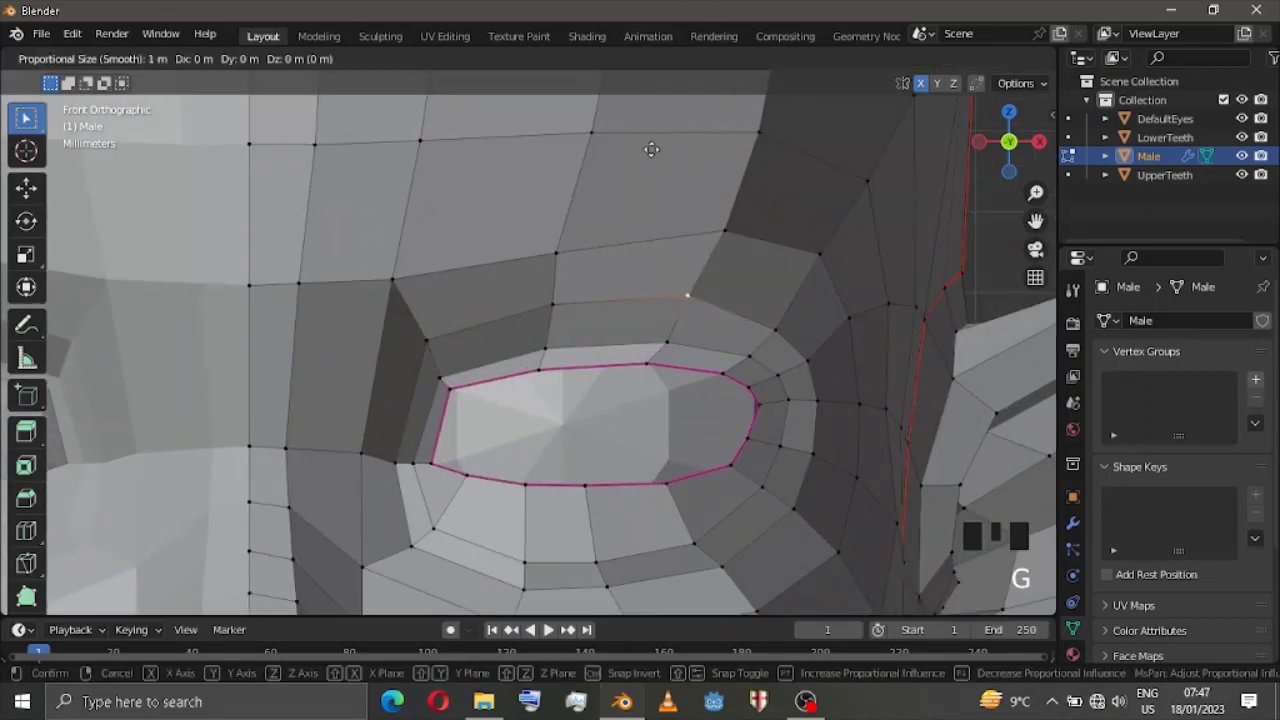
scroll(651, 151, "up", 20)
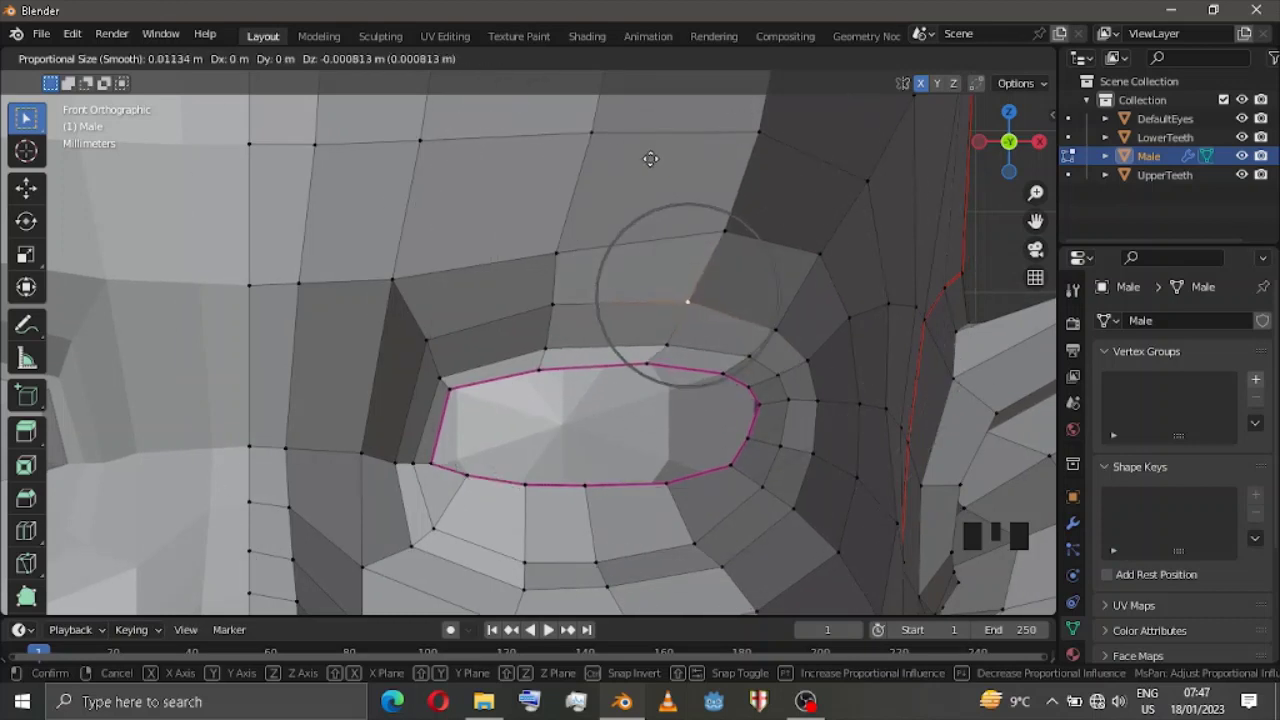
left_click(652, 158)
Lower the two brow vertices above the outer part of the eye with proportional editing.
left_click(703, 204)
key("g")
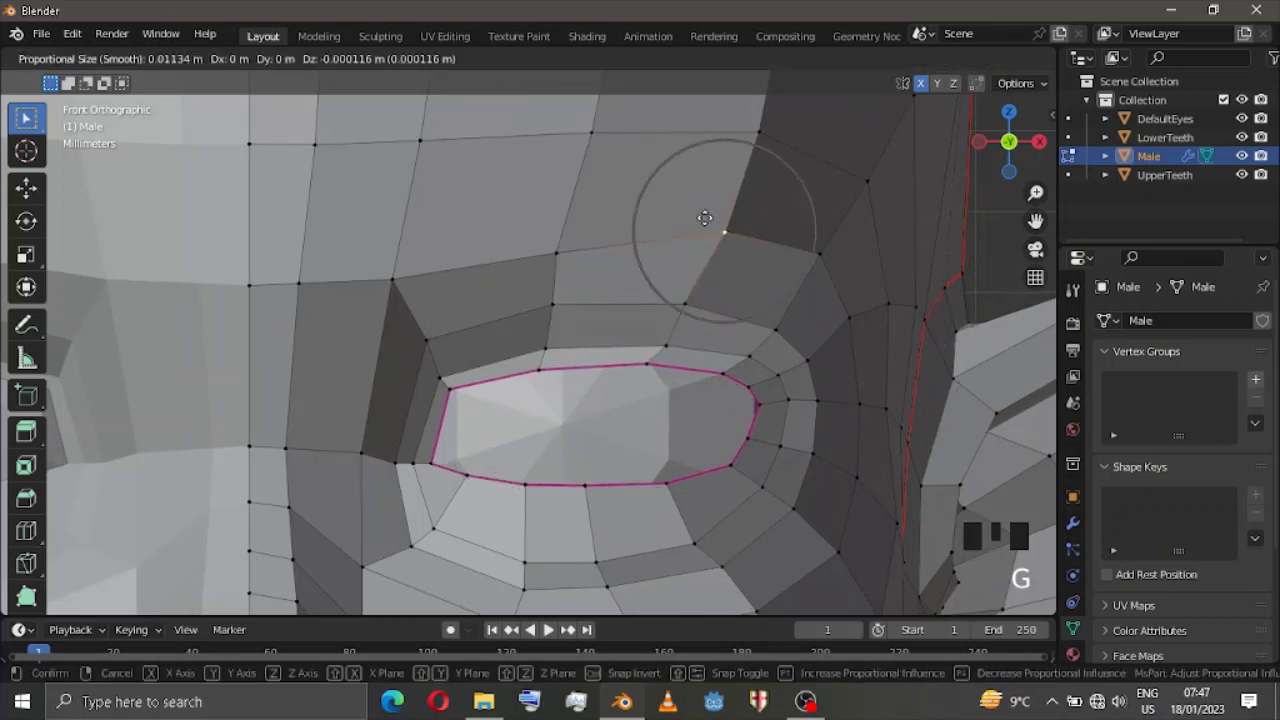
left_click(701, 224)
key("g")
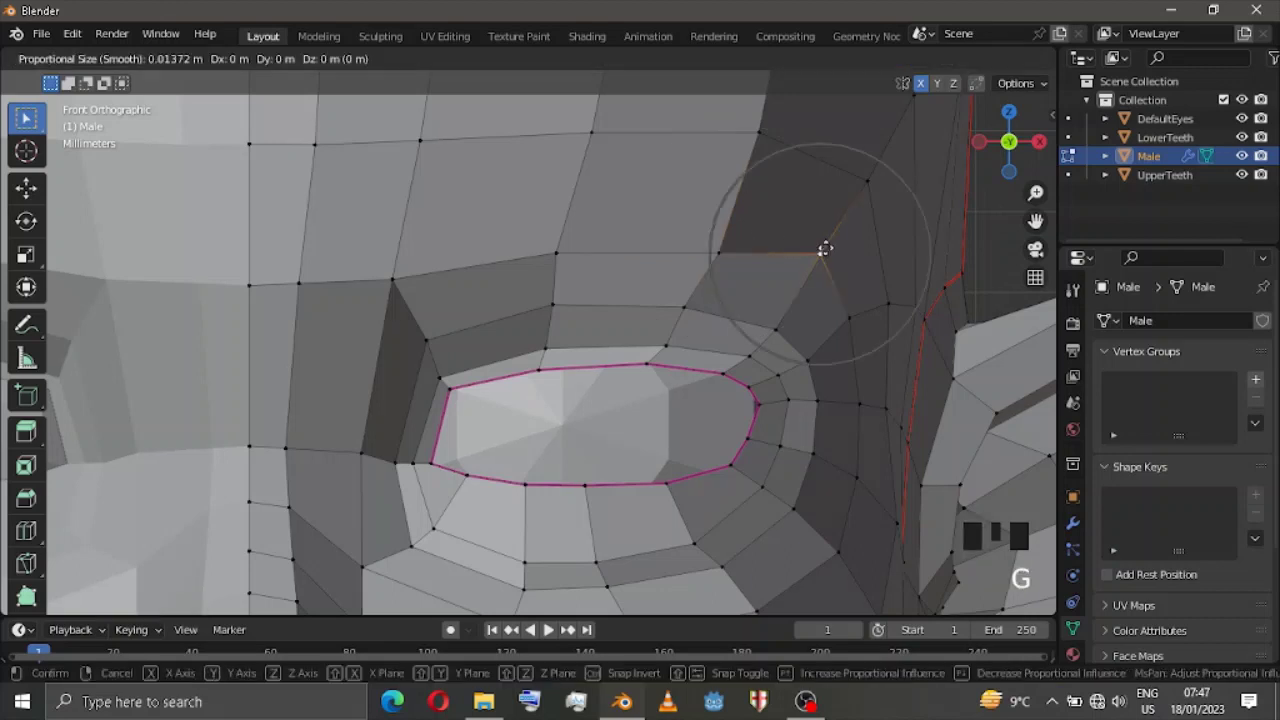
left_click(823, 283)
Lower the brow vertex above the inner eye corner slightly with proportional editing.
scroll(557, 328, "down", 3)
scroll(384, 320, "up", 2)
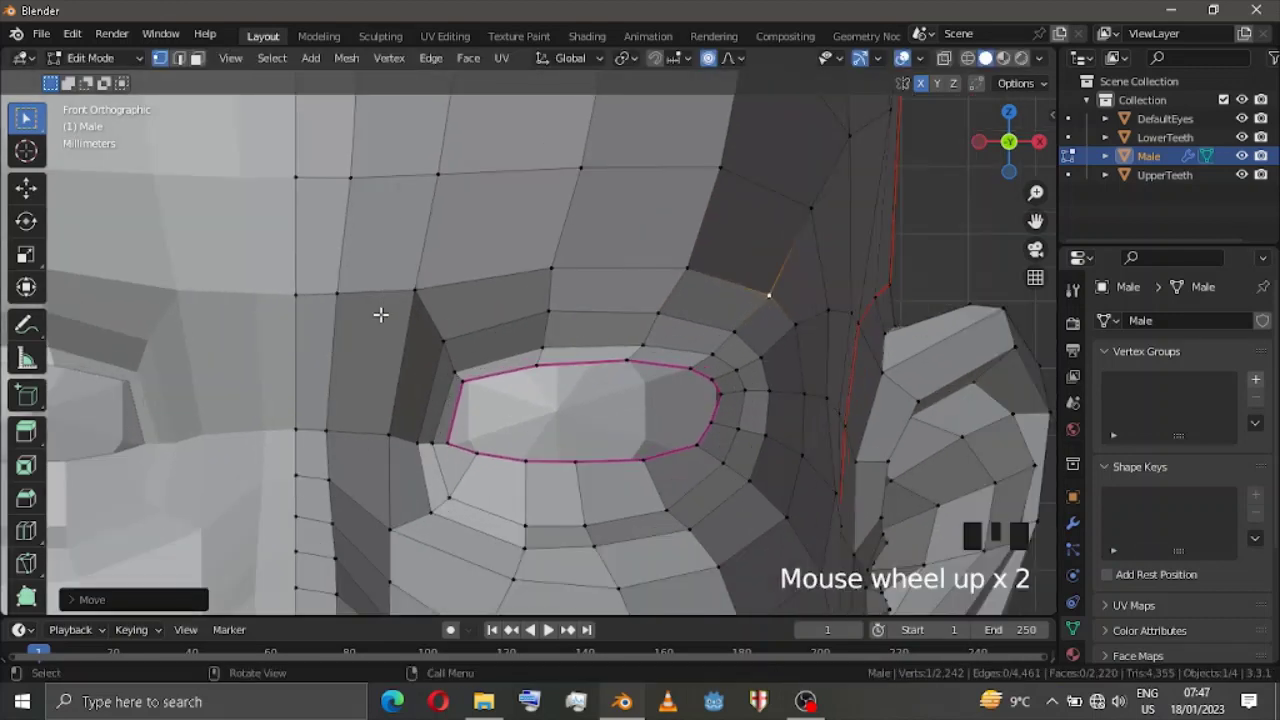
left_click(404, 296)
key("g")
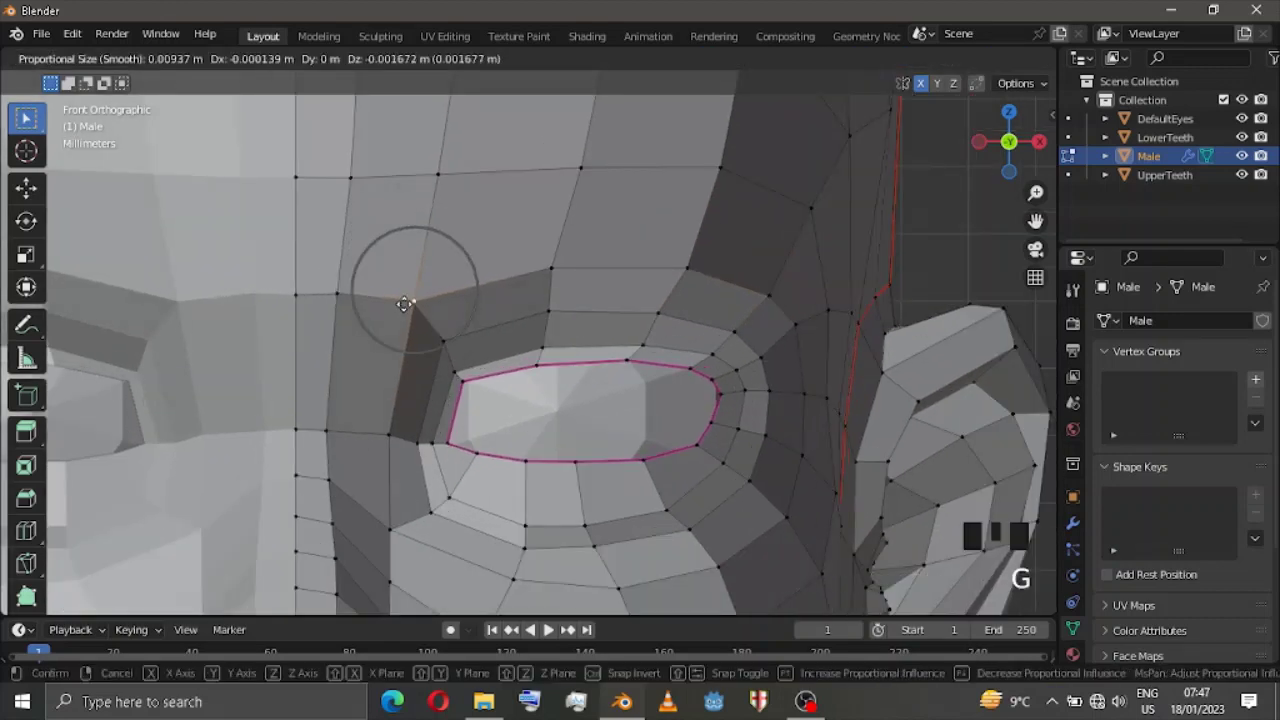
left_click(403, 304)
left_click(303, 296)
key("g")
scroll(300, 308, "up", 4)
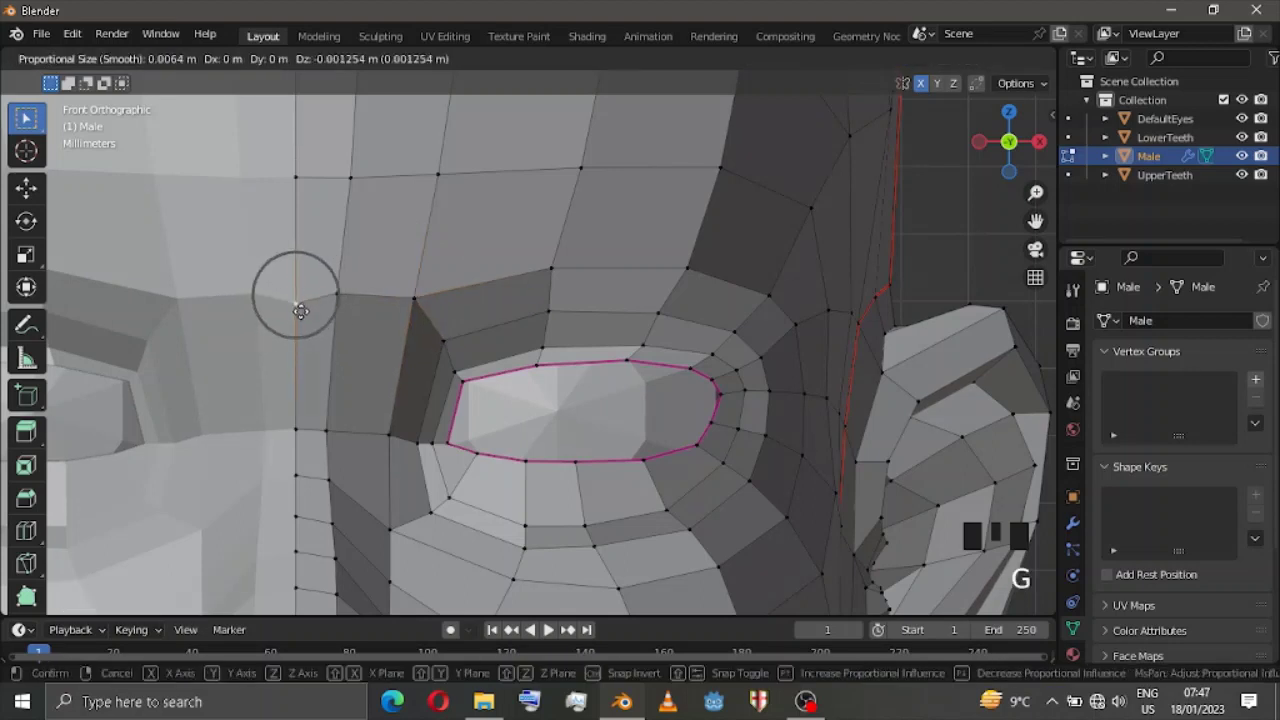
right_click(304, 303)
Lower the brow vertex beside the face's centreline slightly, using a proportional size of 0.0064 m.
key("g")
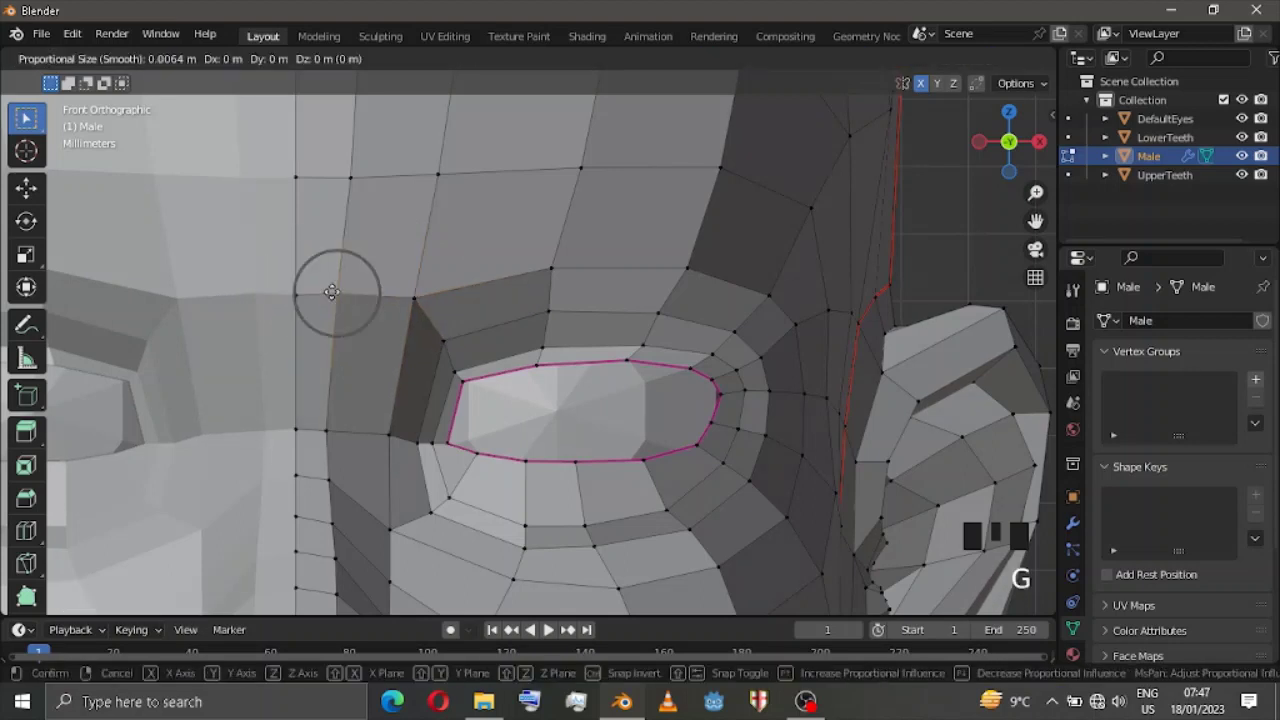
left_click(331, 296)
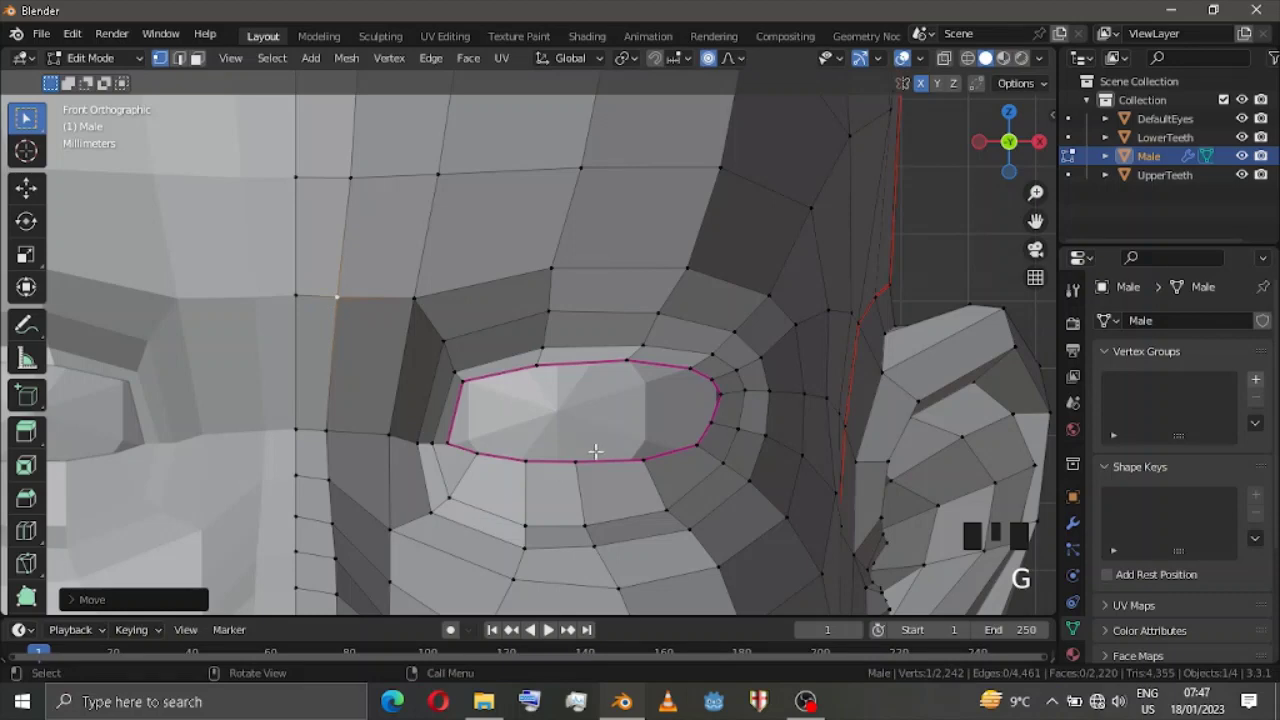
Select the outer eye corner's vertices through the mesh and scale them along Z to about 0.71 with proportional size 0.02.
scroll(595, 451, "down", 2)
scroll(828, 312, "up", 2)
left_click_drag(1035, 221, 1004, 140)
scroll(742, 290, "up", 3)
left_click_drag(1036, 220, 648, 262)
scroll(648, 262, "up", 2)
key("alt+z")
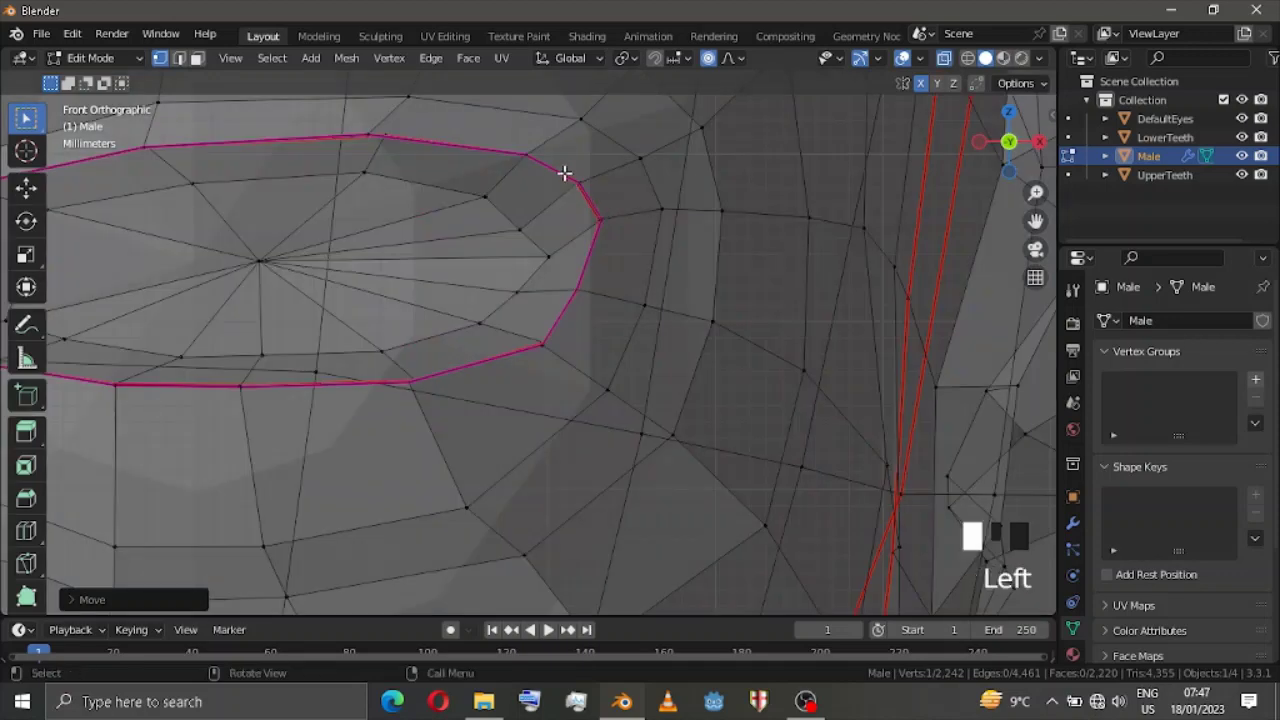
left_click_drag(563, 175, 606, 224)
left_click(623, 279, "shift")
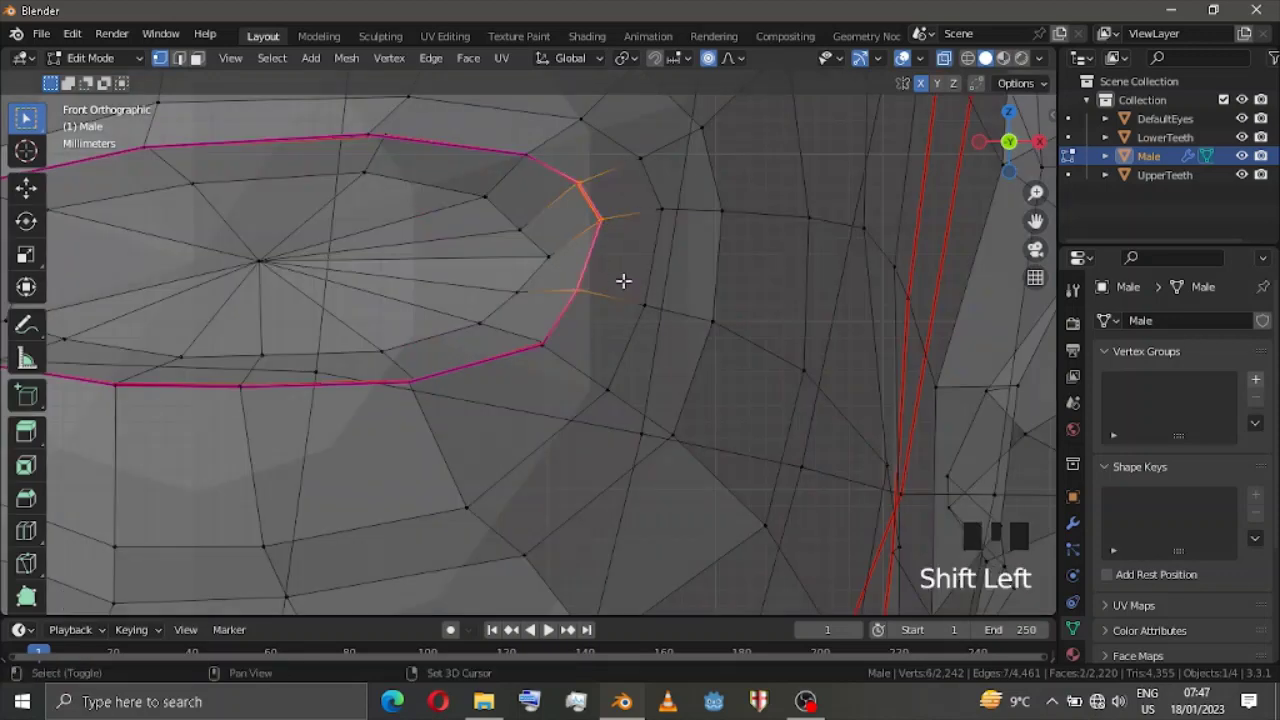
scroll(676, 227, "down", 4)
key("s")
key("z")
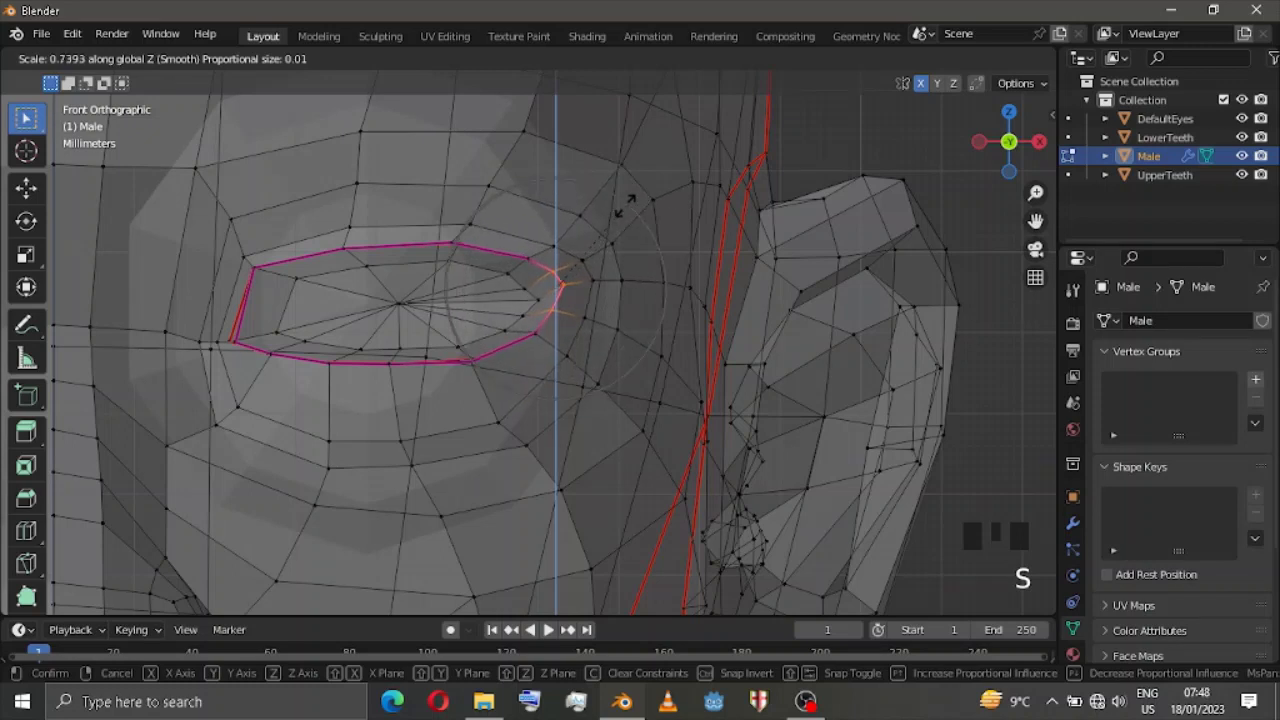
scroll(620, 204, "down", 7)
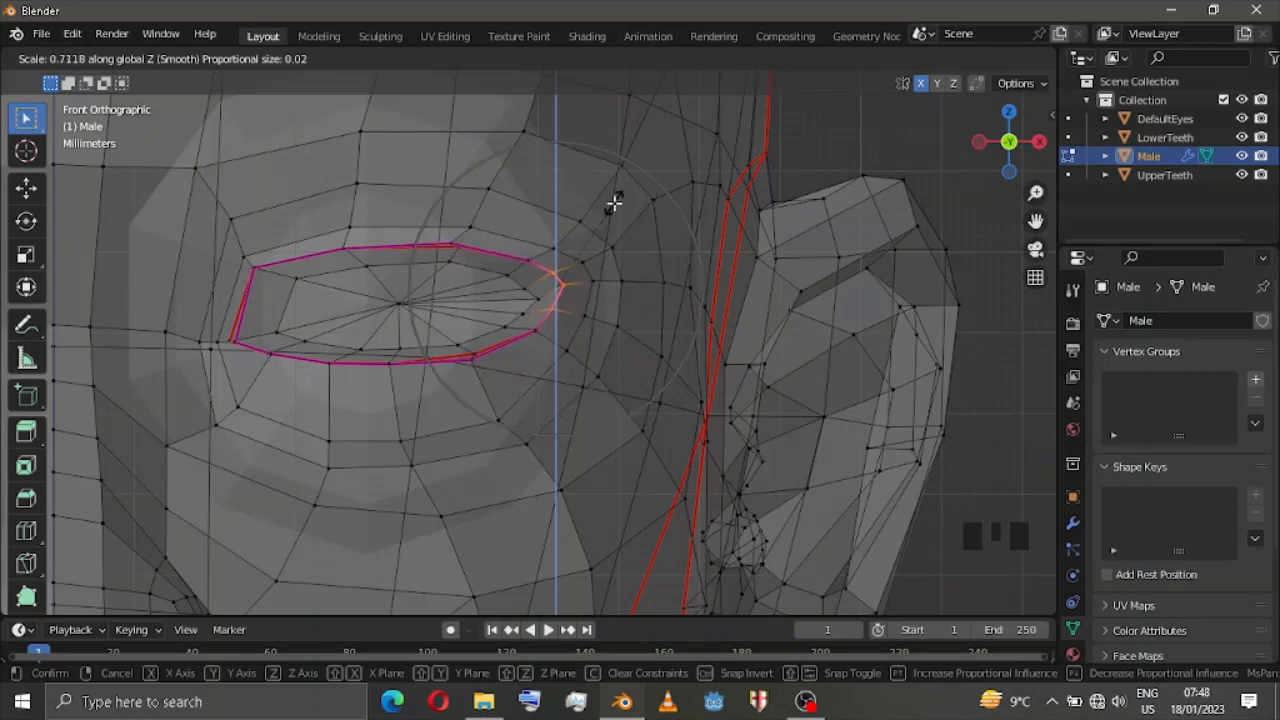
left_click(613, 203)
Move the outer eye corner vertices slightly upward along Z with a proportional size of about 0.018 m, and turn off X-ray.
key("g")
key("z")
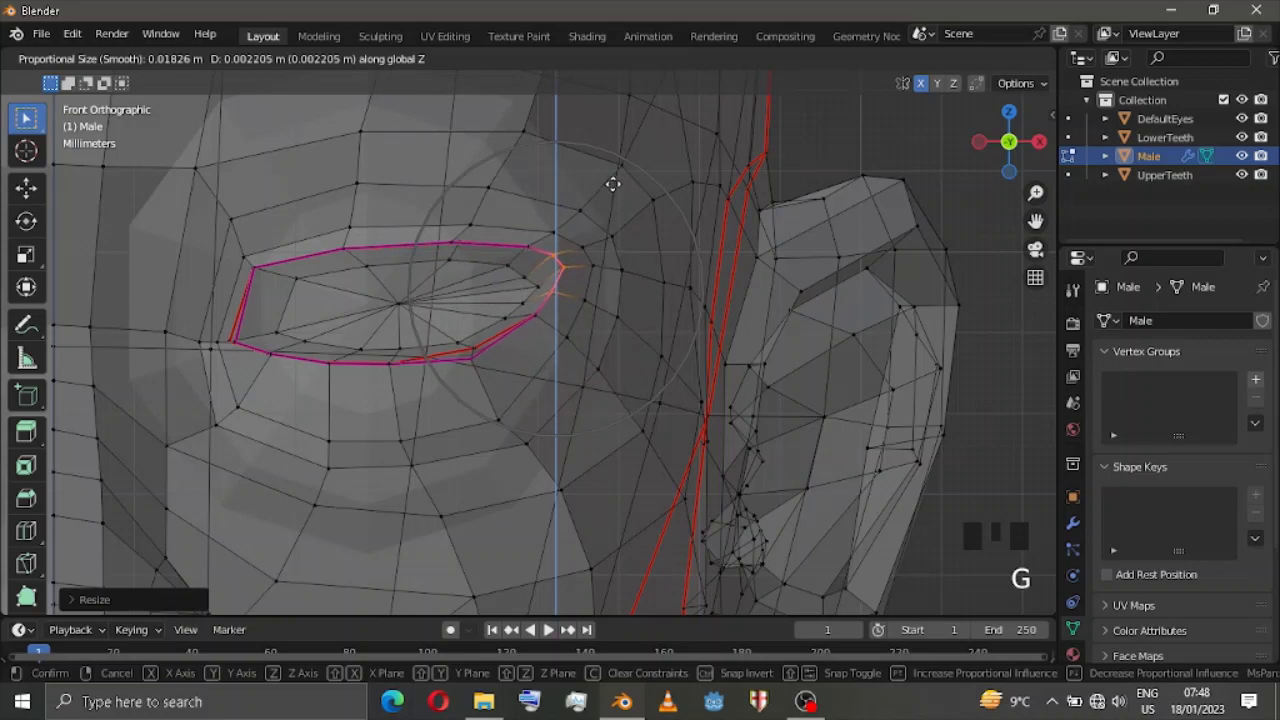
left_click(612, 190)
key("alt+z")
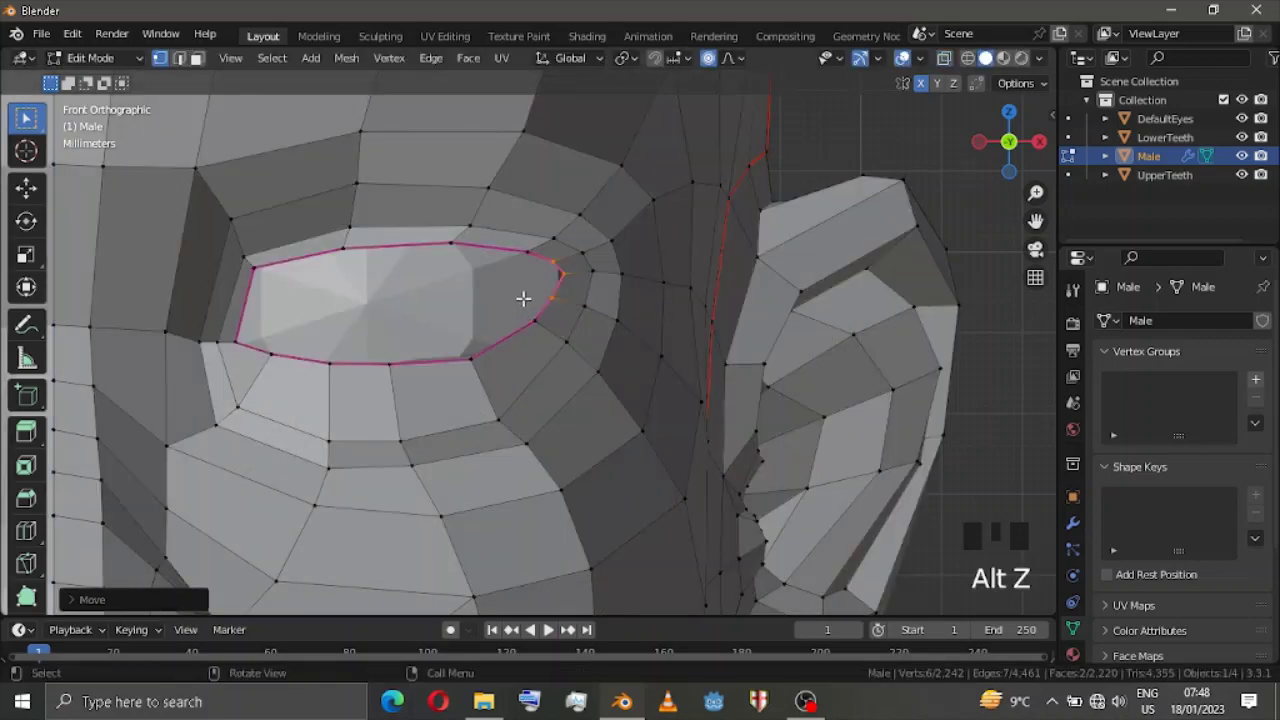
Select the inner eye corner's vertices through the mesh and scale them down along Z with proportional size 0.02, then check the face without overlays.
scroll(518, 298, "down", 2)
scroll(518, 298, "up", 2)
left_click_drag(1035, 221, 604, 364)
key("alt+z")
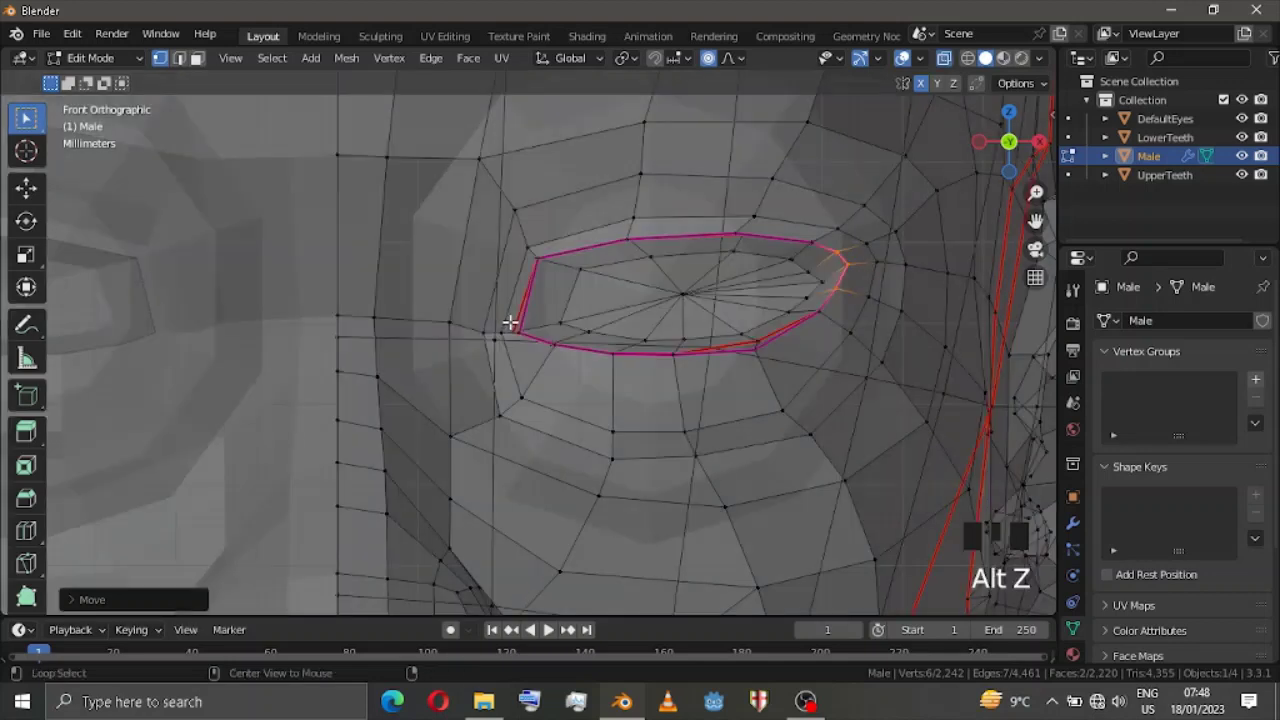
left_click_drag(512, 322, 520, 336)
key("s")
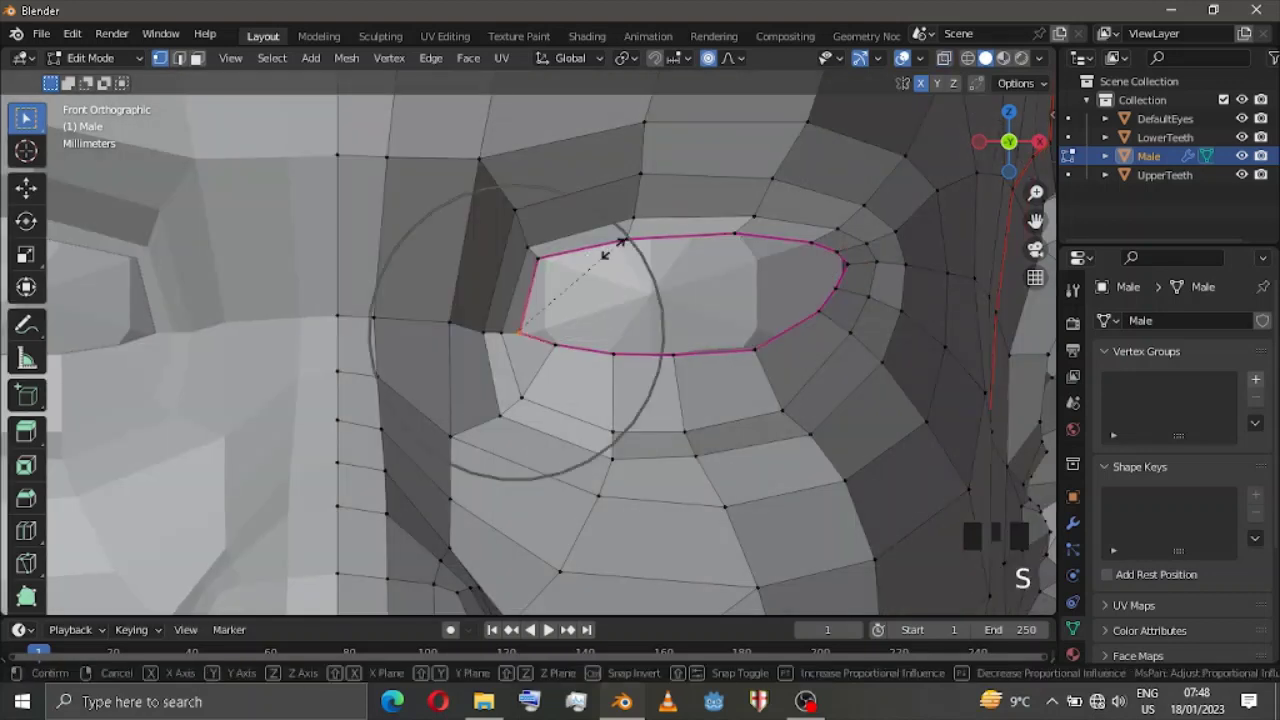
key("z")
scroll(604, 252, "down", 3)
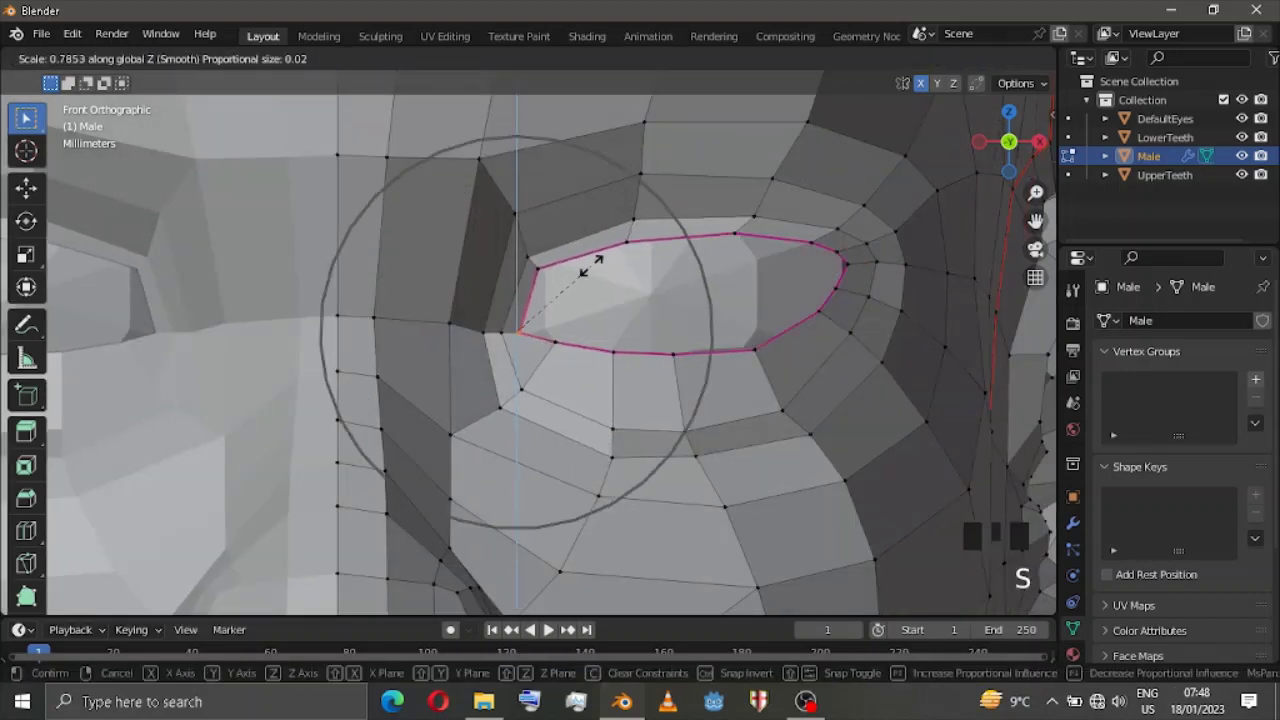
left_click(566, 266)
scroll(566, 266, "down", 3)
key("shift+alt+z")
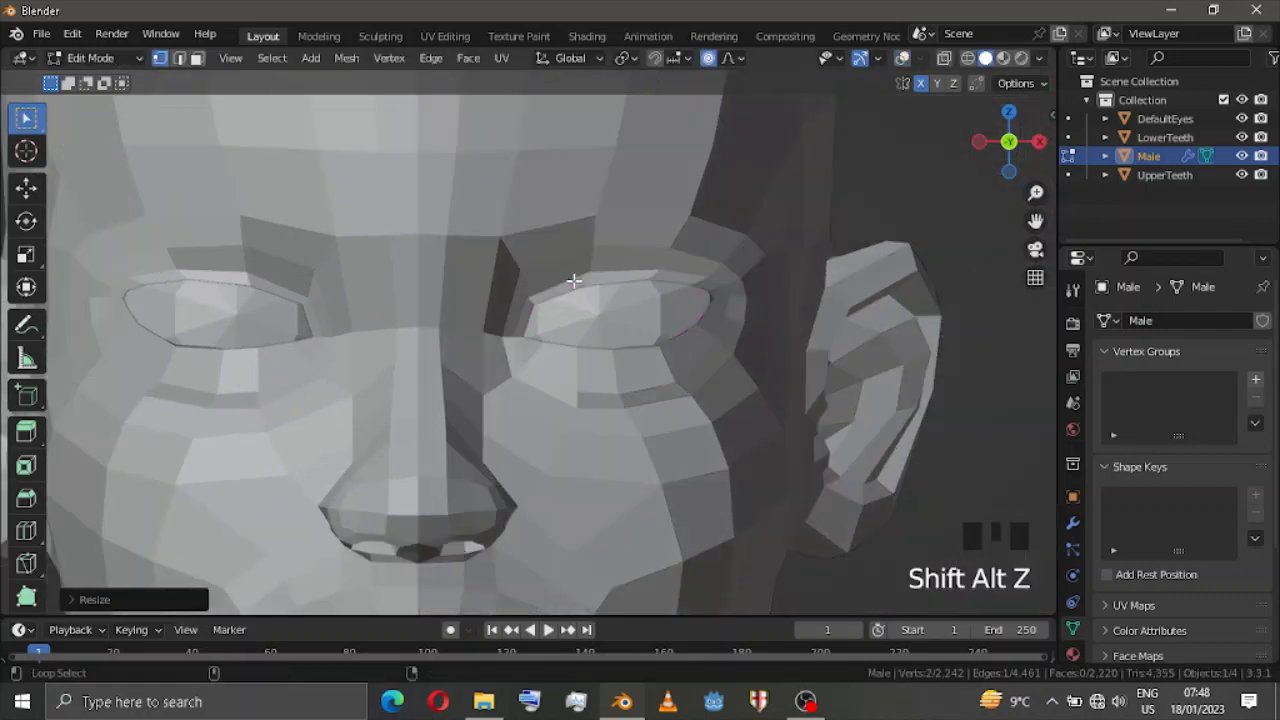
scroll(573, 281, "down", 5)
scroll(573, 281, "up", 2)
key("shift+alt+z")
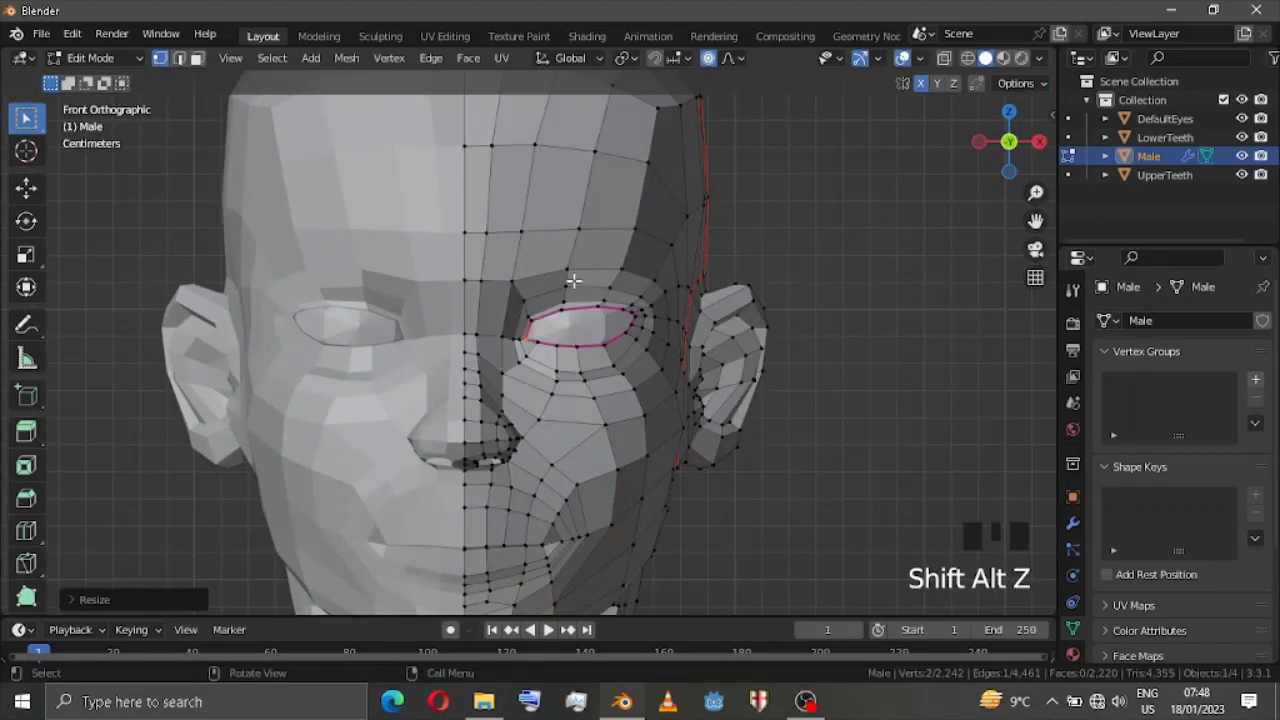
Move the nose-bridge and brow vertices beside the face's centreline slightly outward and adjust the forehead vertex above them with proportional editing.
scroll(573, 281, "up", 3)
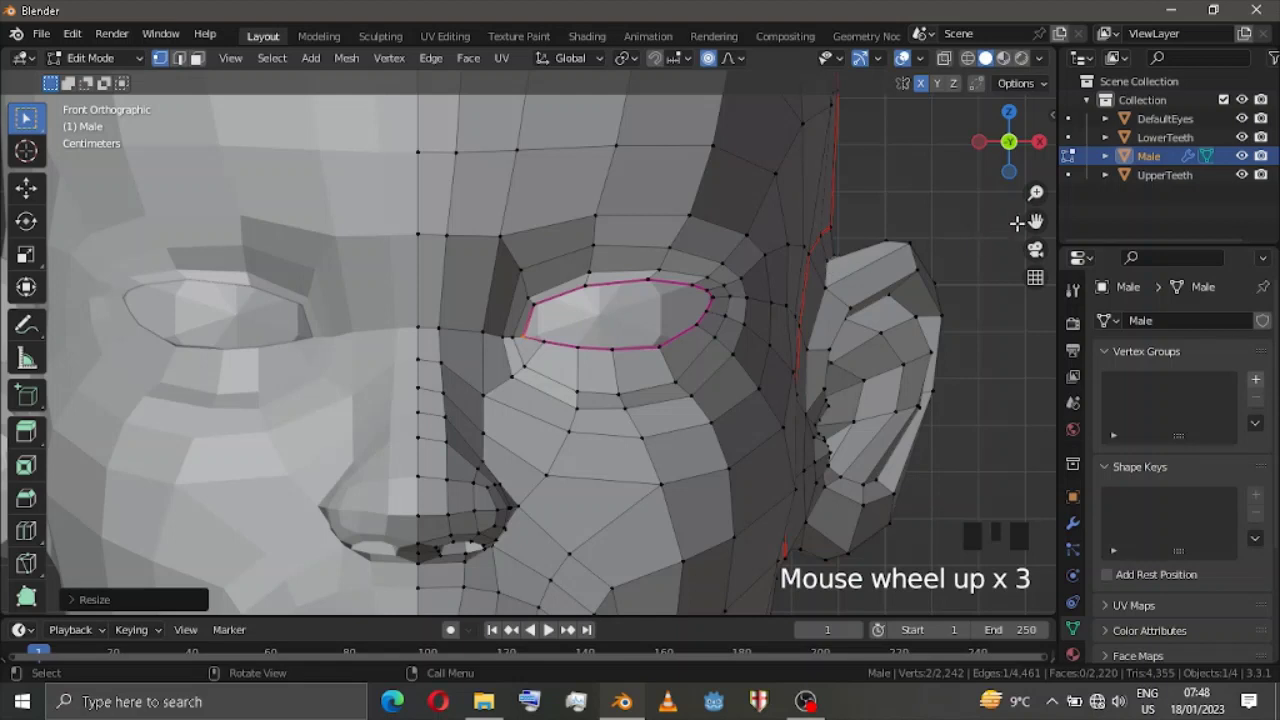
left_click_drag(1035, 222, 1130, 188)
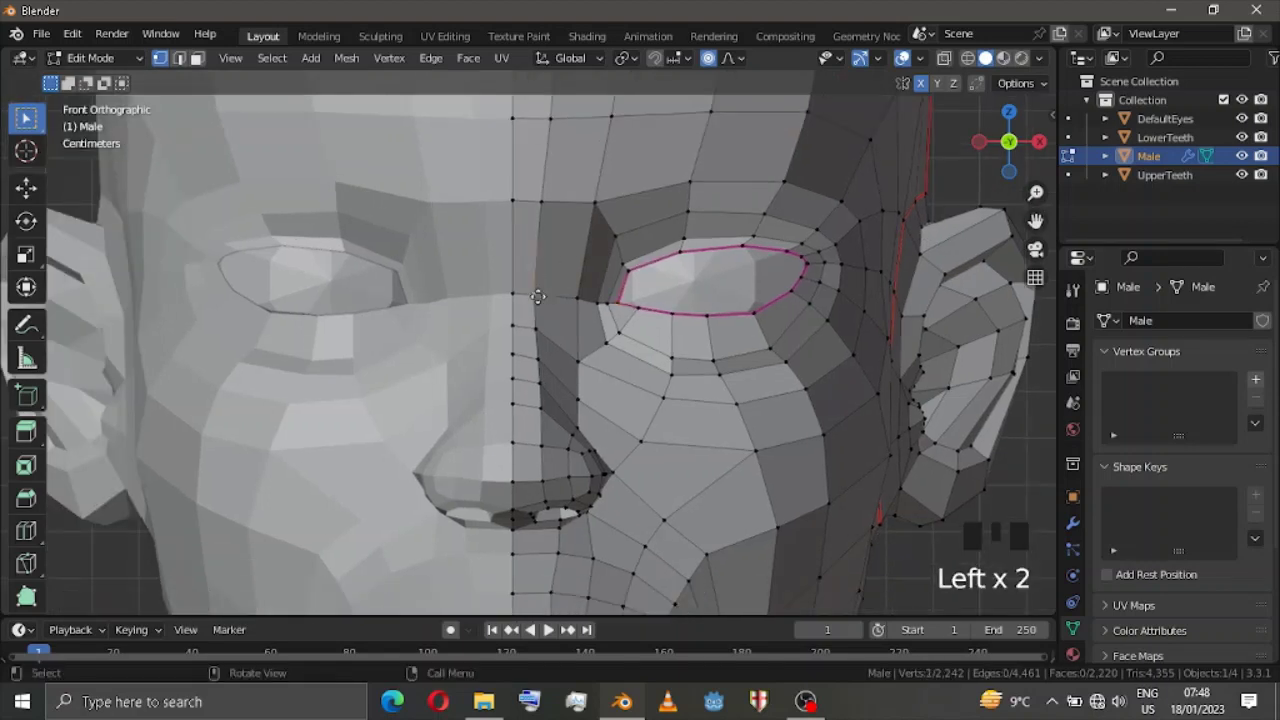
key("g")
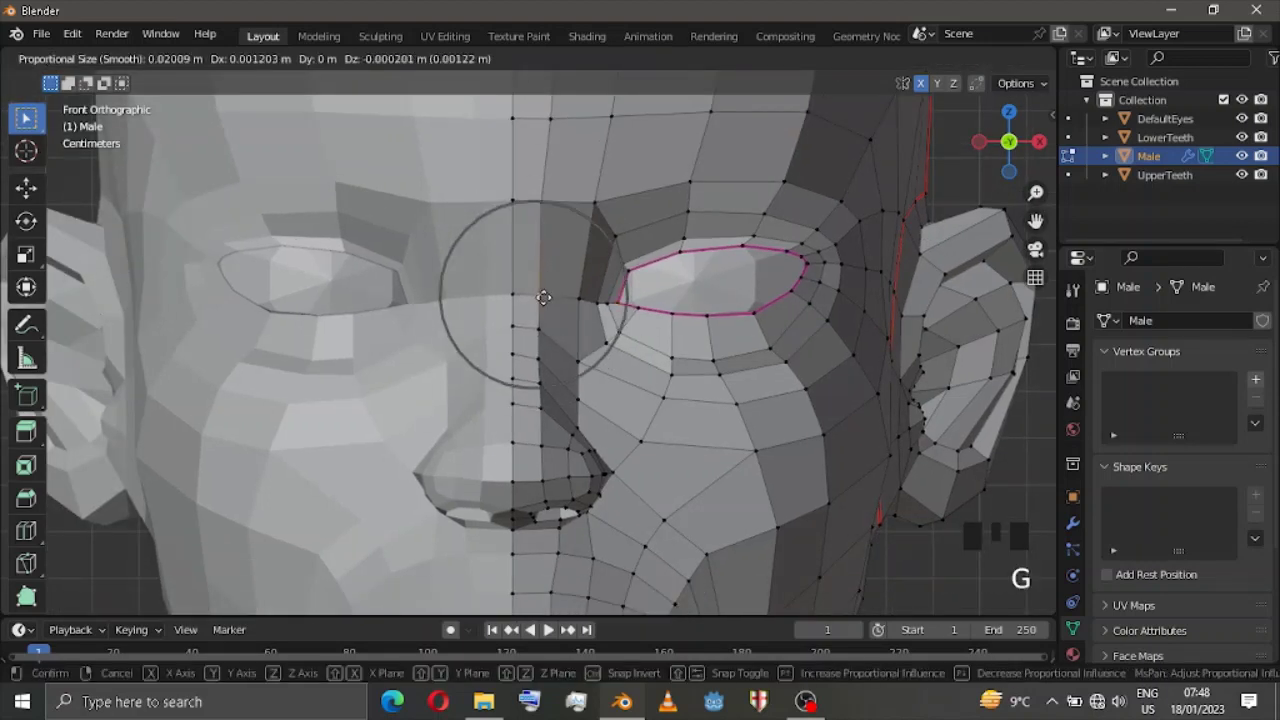
left_click(543, 297)
left_click(539, 220)
key("g")
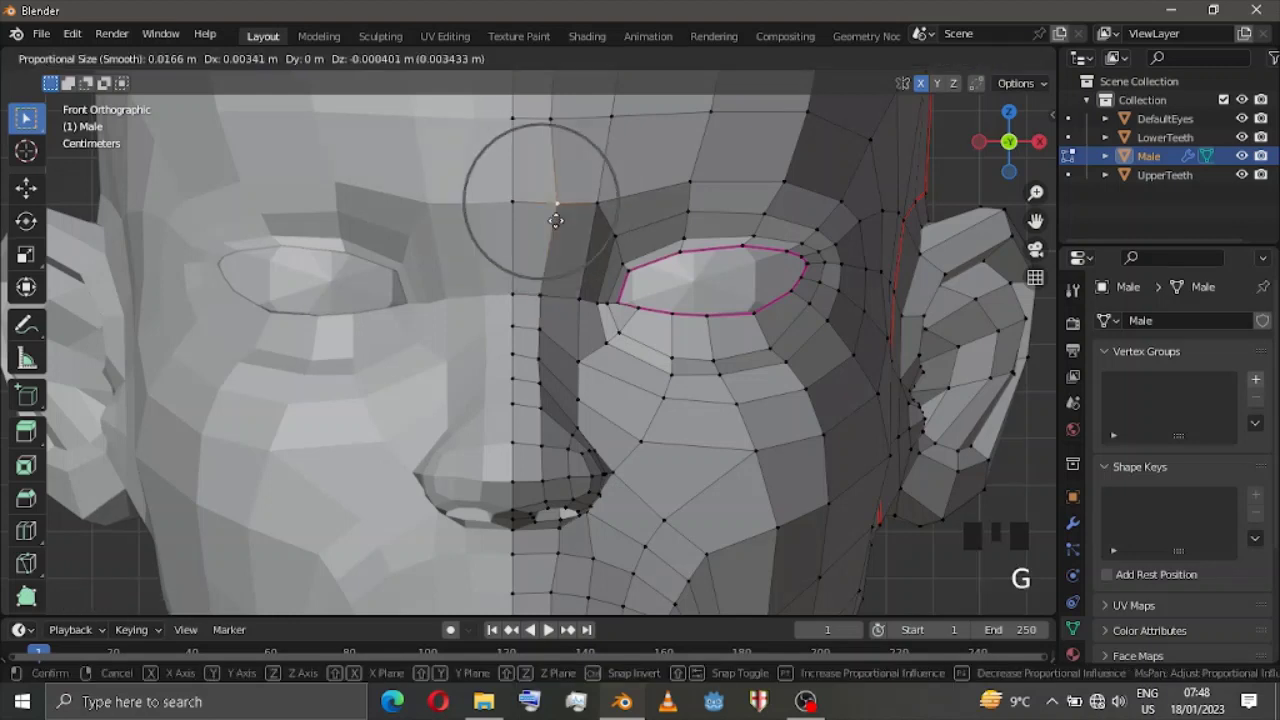
left_click(554, 139)
left_click(557, 122)
key("g")
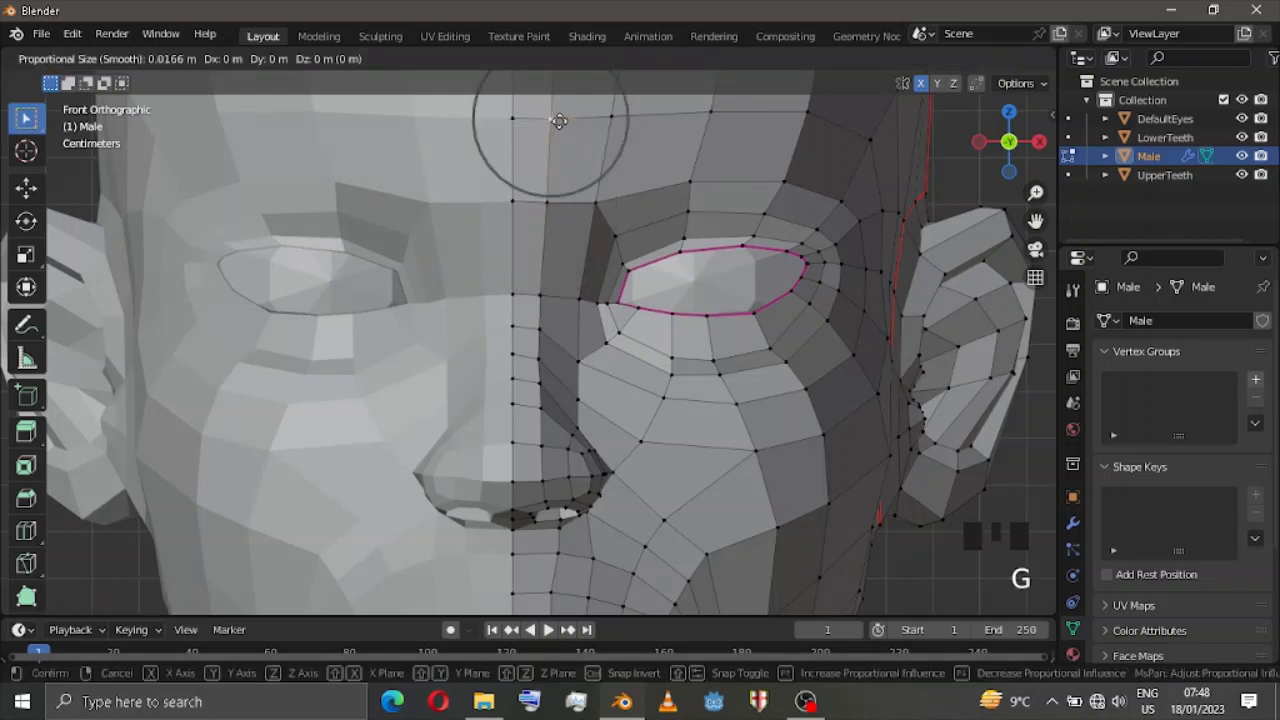
left_click(559, 121)
Move the outermost vertex of the nose wing inward to narrow the nose, using a proportional size of about 0.027 m.
scroll(600, 480, "up", 2)
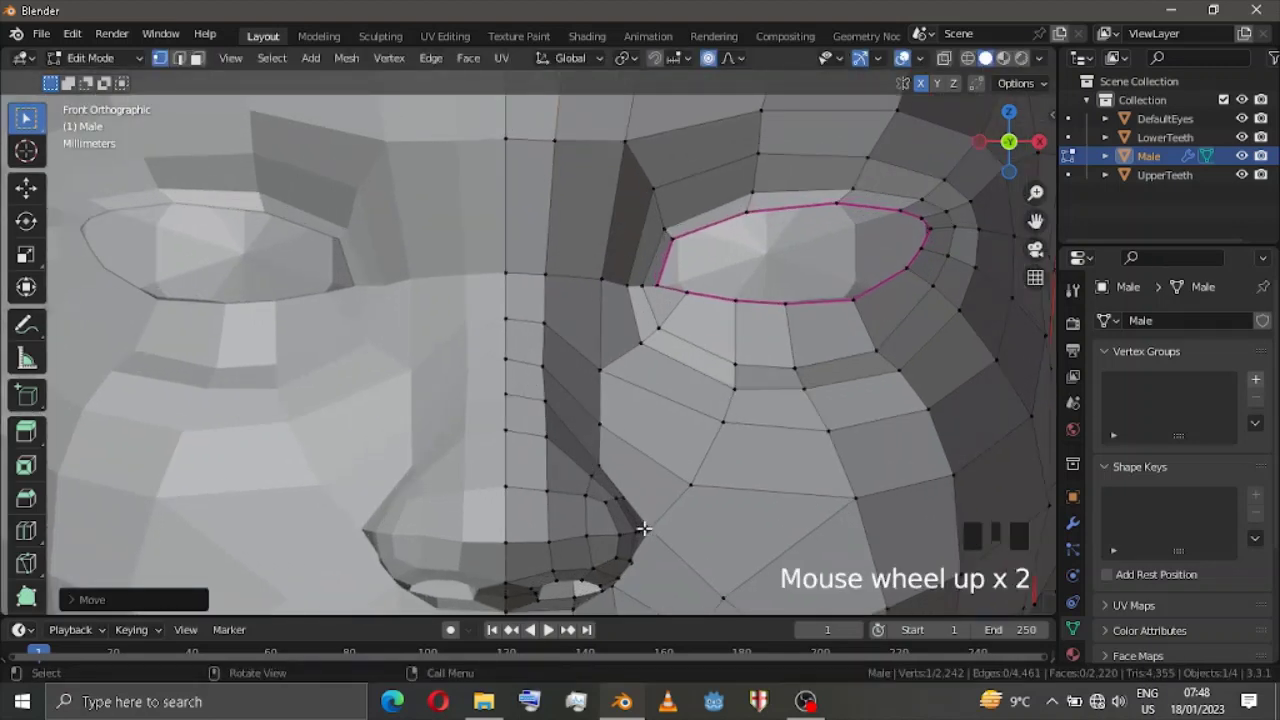
left_click(640, 530)
key("g")
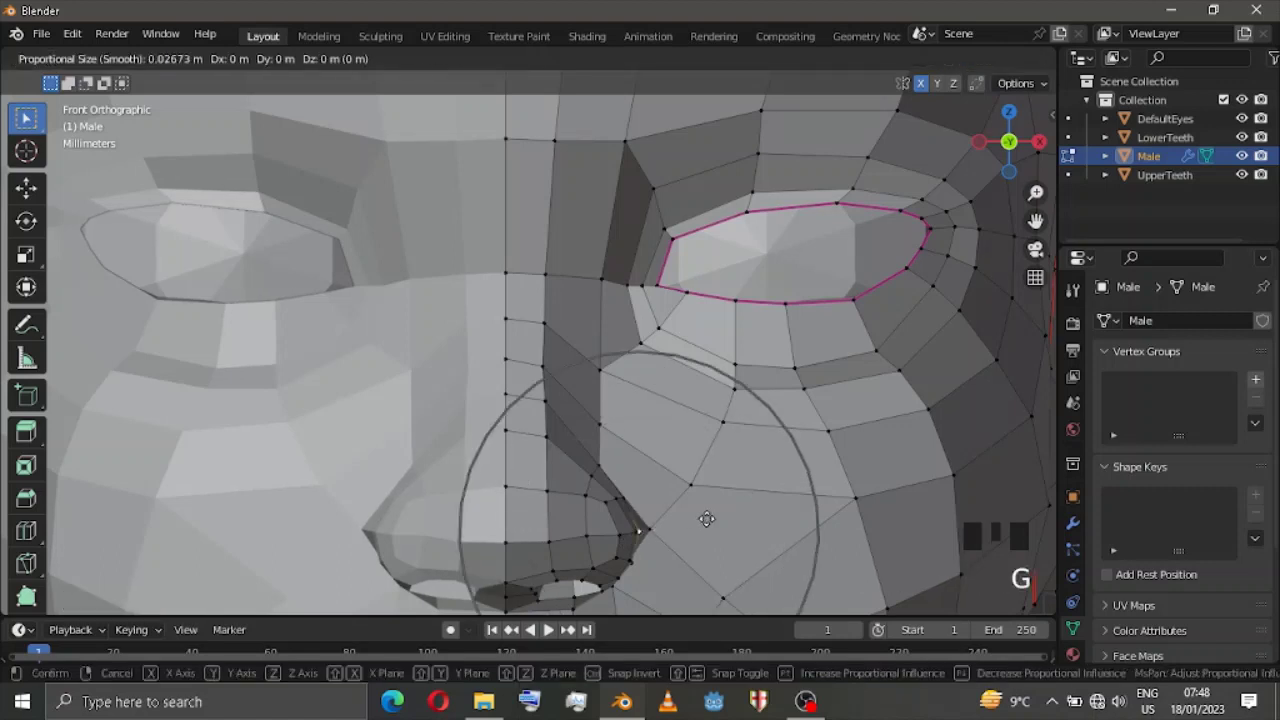
left_click(690, 517)
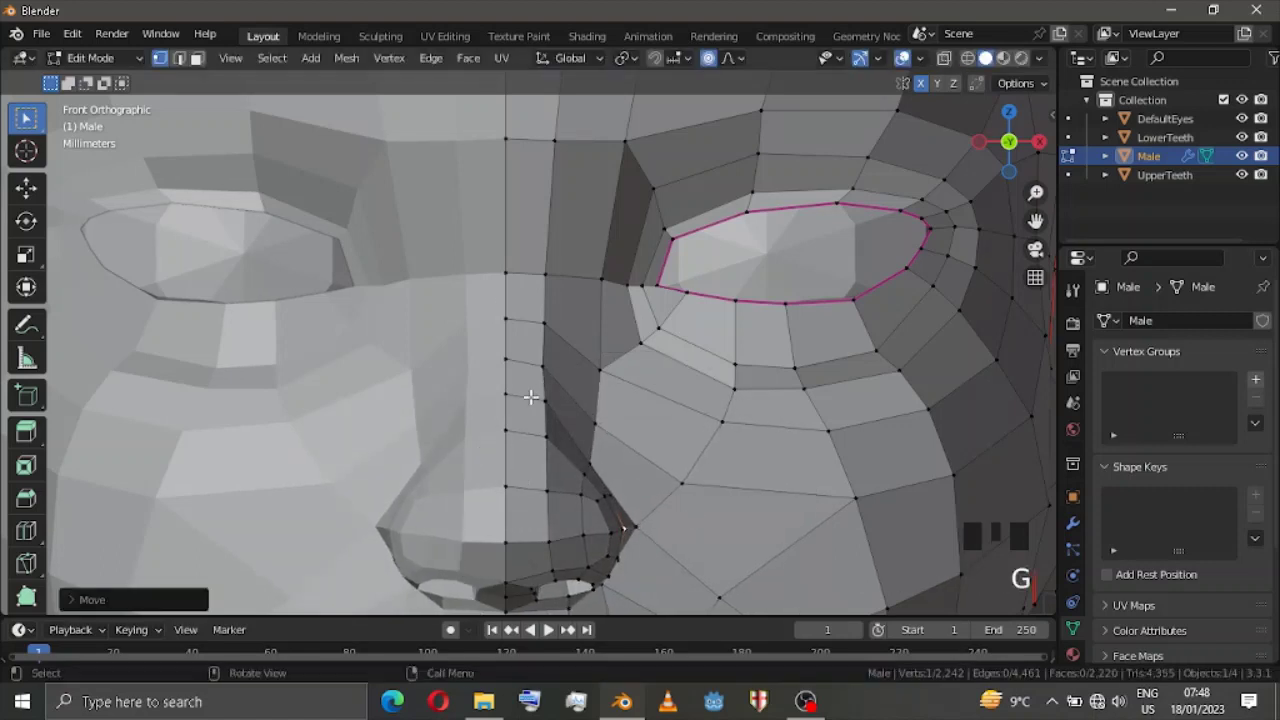
Move three vertices along the side edge of the nose bridge slightly outward, using a proportional size of about 0.027 m.
left_click(531, 279)
key("g")
left_click(546, 278)
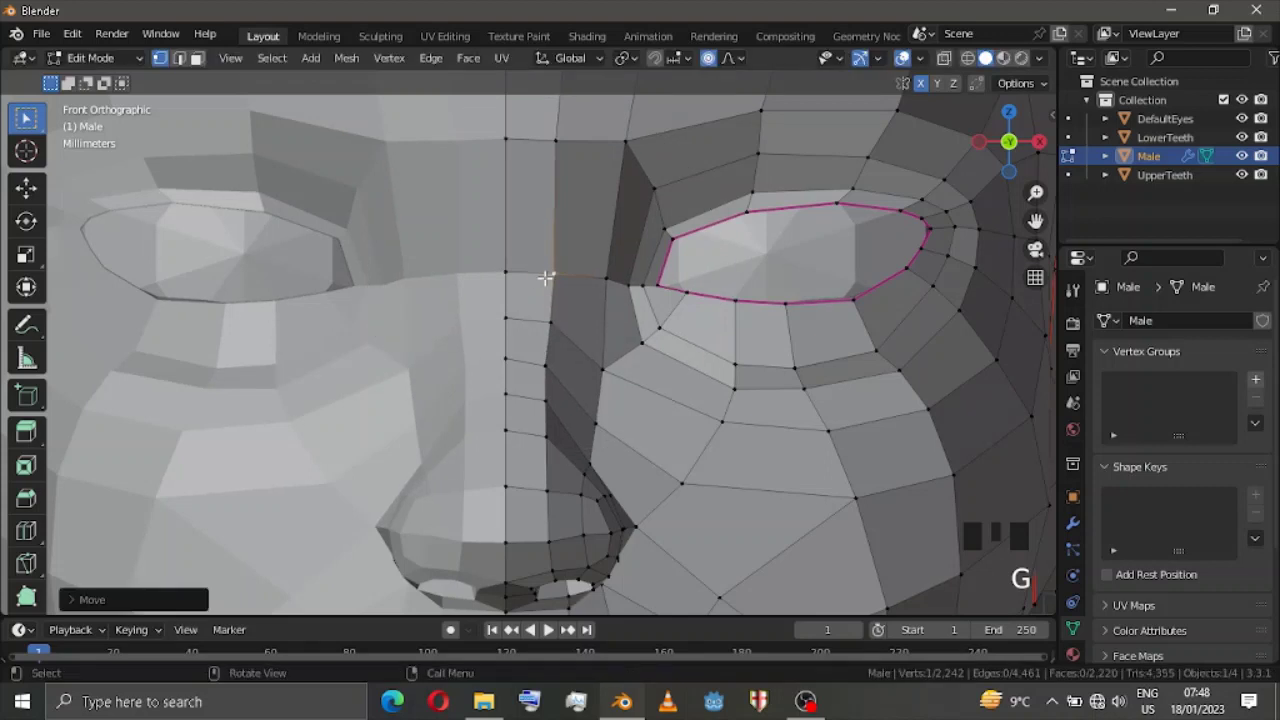
left_click(540, 368)
key("g")
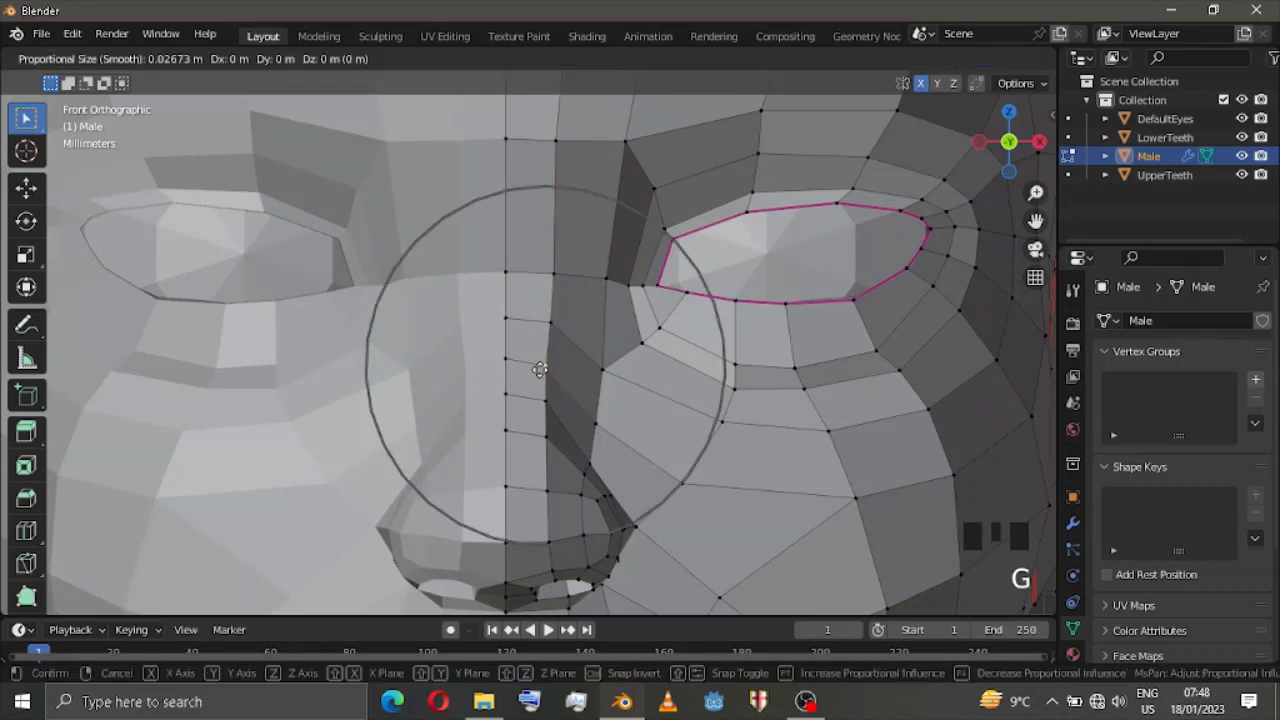
left_click(549, 368)
left_click(550, 430)
key("g")
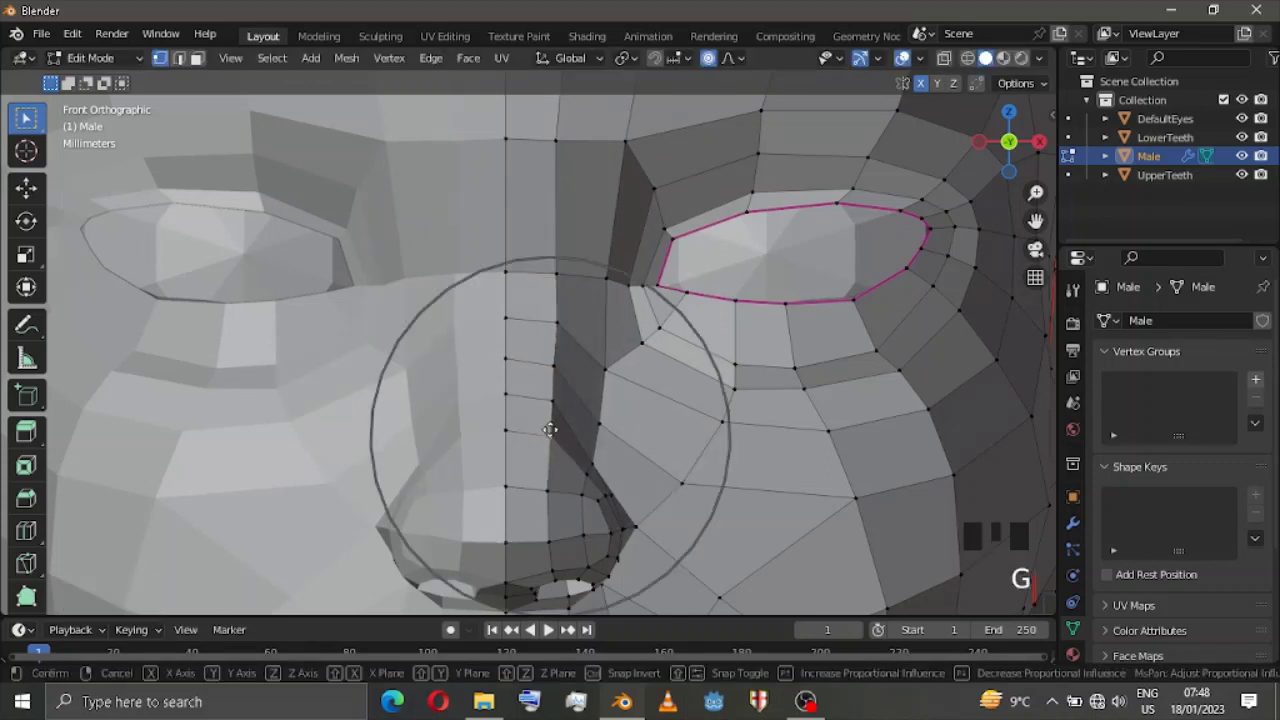
left_click(554, 435)
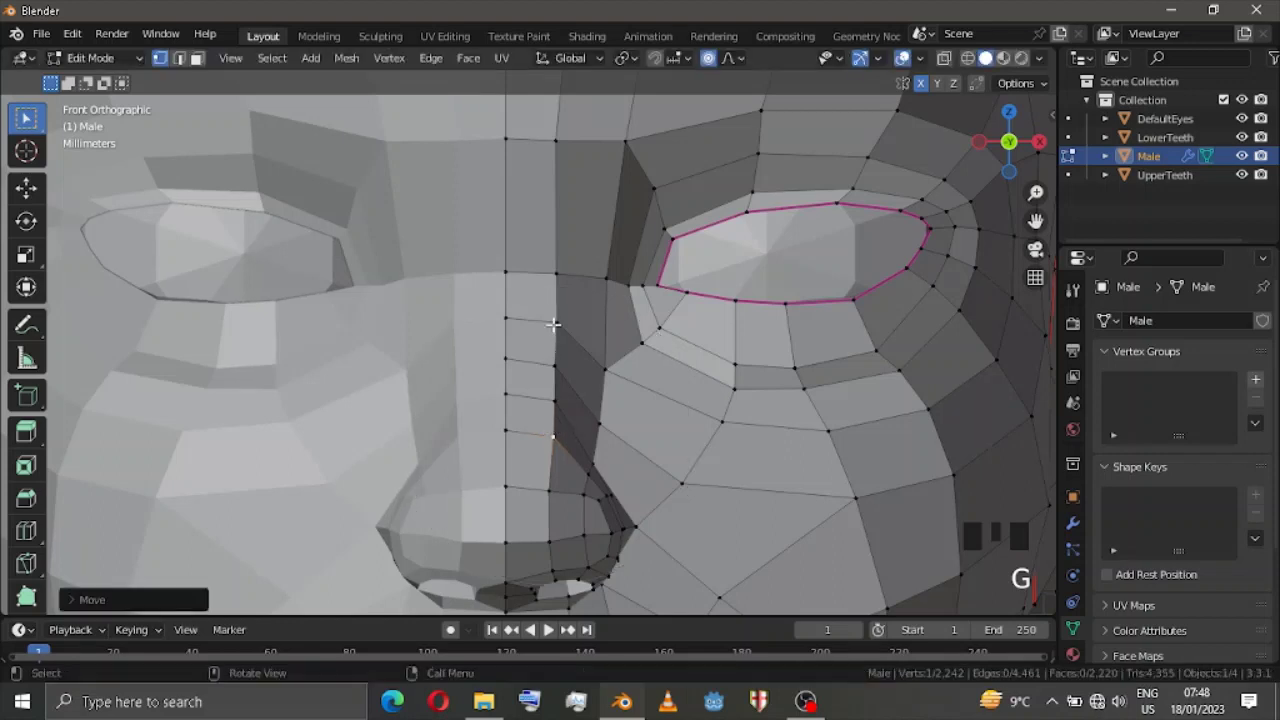
Lower the brow vertices beside and on the face's centreline slightly with proportional size 0.0166 m, and check the face without overlays.
left_click(549, 145)
key("g")
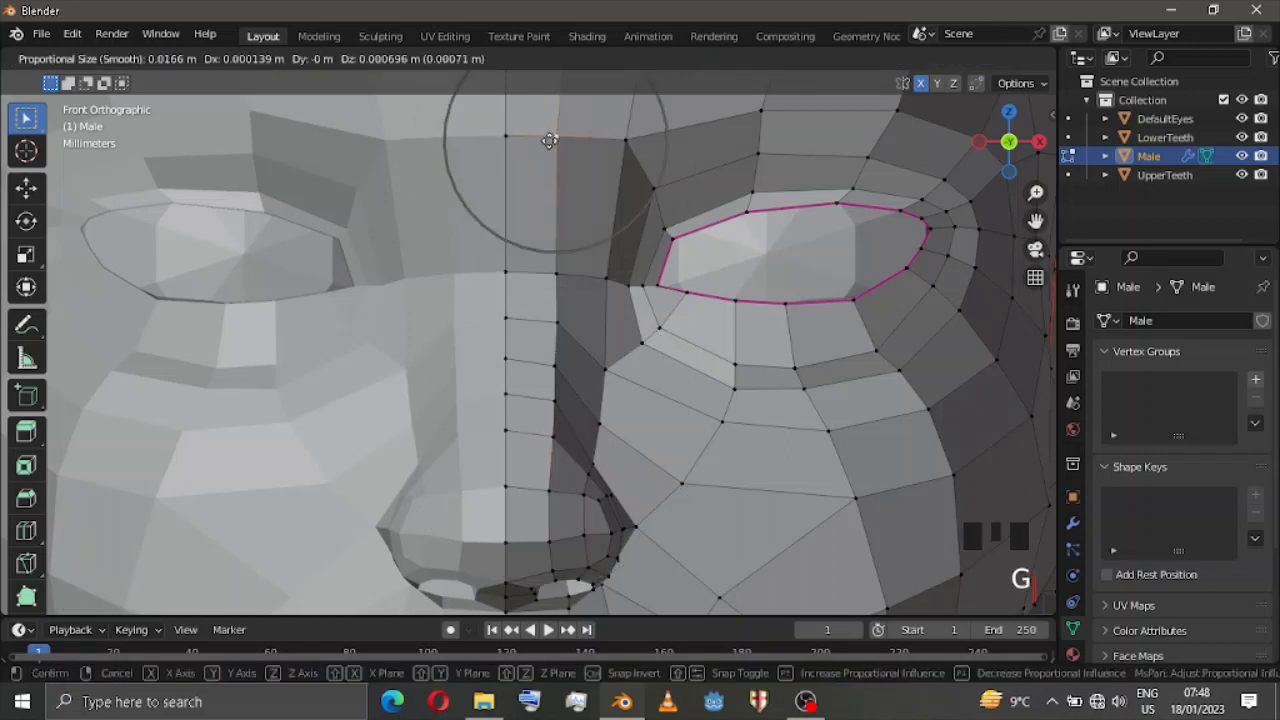
left_click(549, 145)
left_click(489, 145)
key("g")
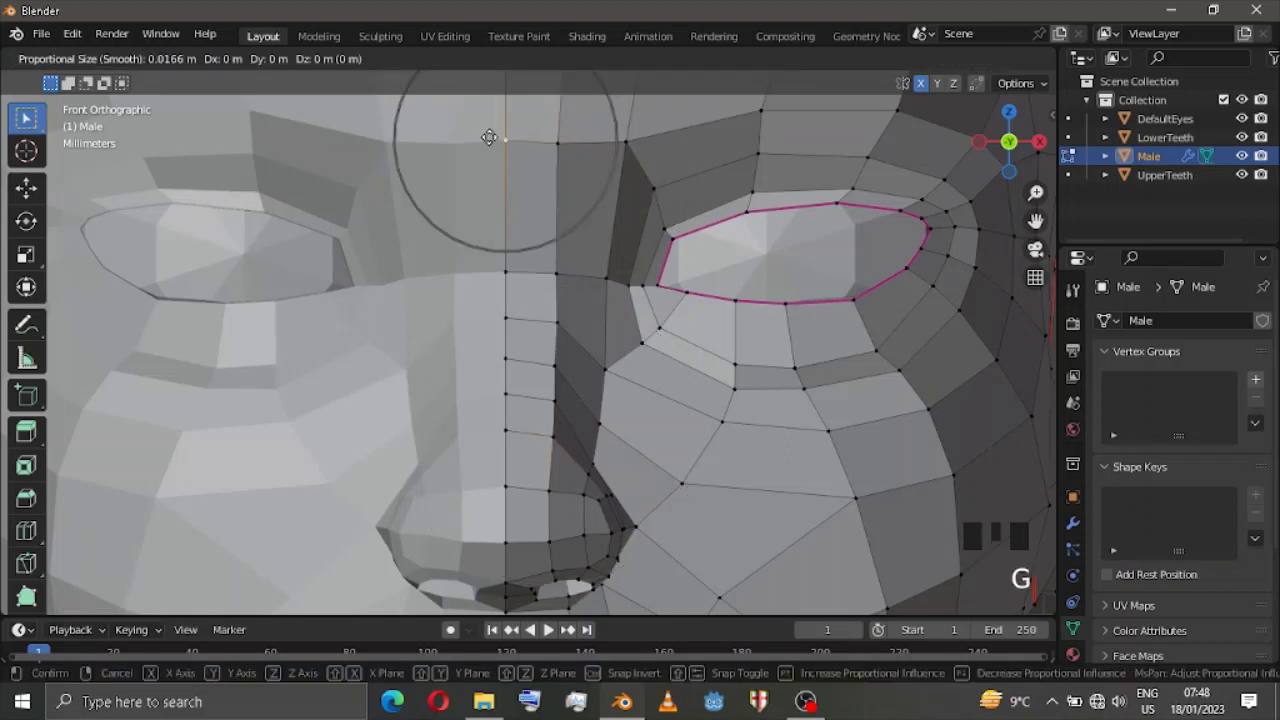
left_click(489, 145)
scroll(489, 145, "down", 8)
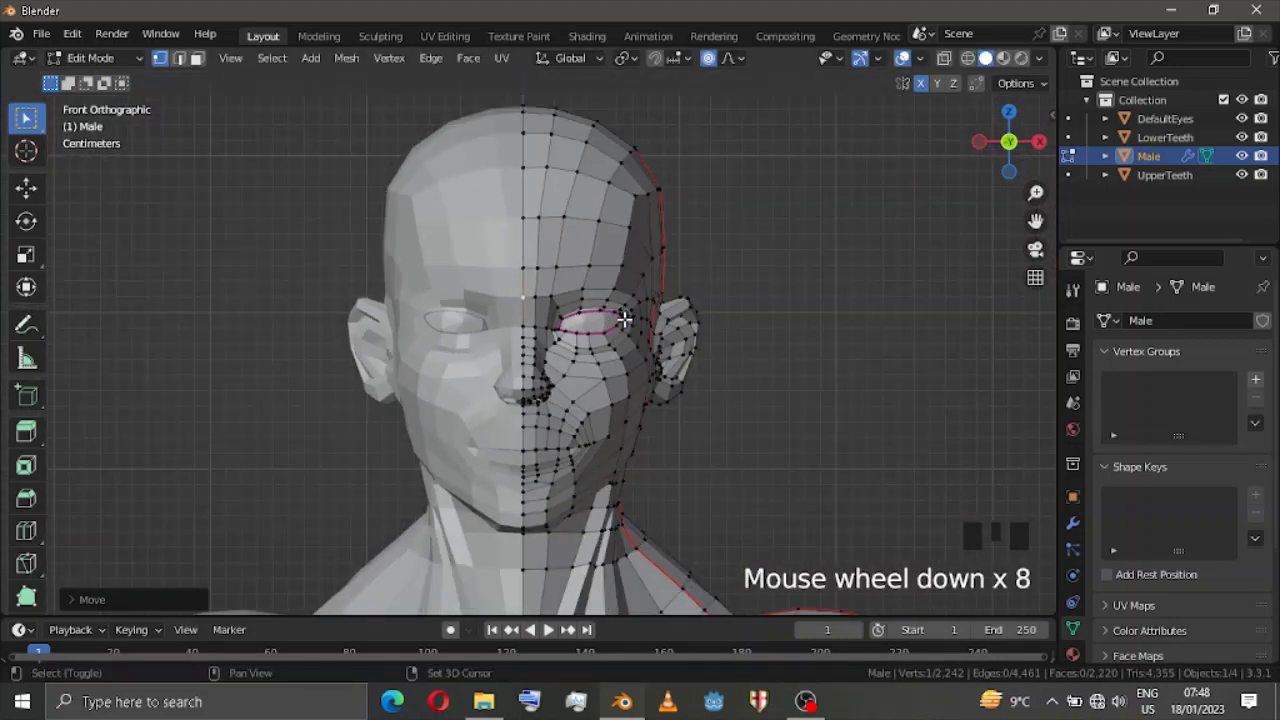
key("shift+alt+z")
key("shift+alt+z")
Pull the upper lip's centreline vertex forward about 0.006 m in right orthographic view, using a proportional size of about 0.012 m.
scroll(624, 319, "up", 5)
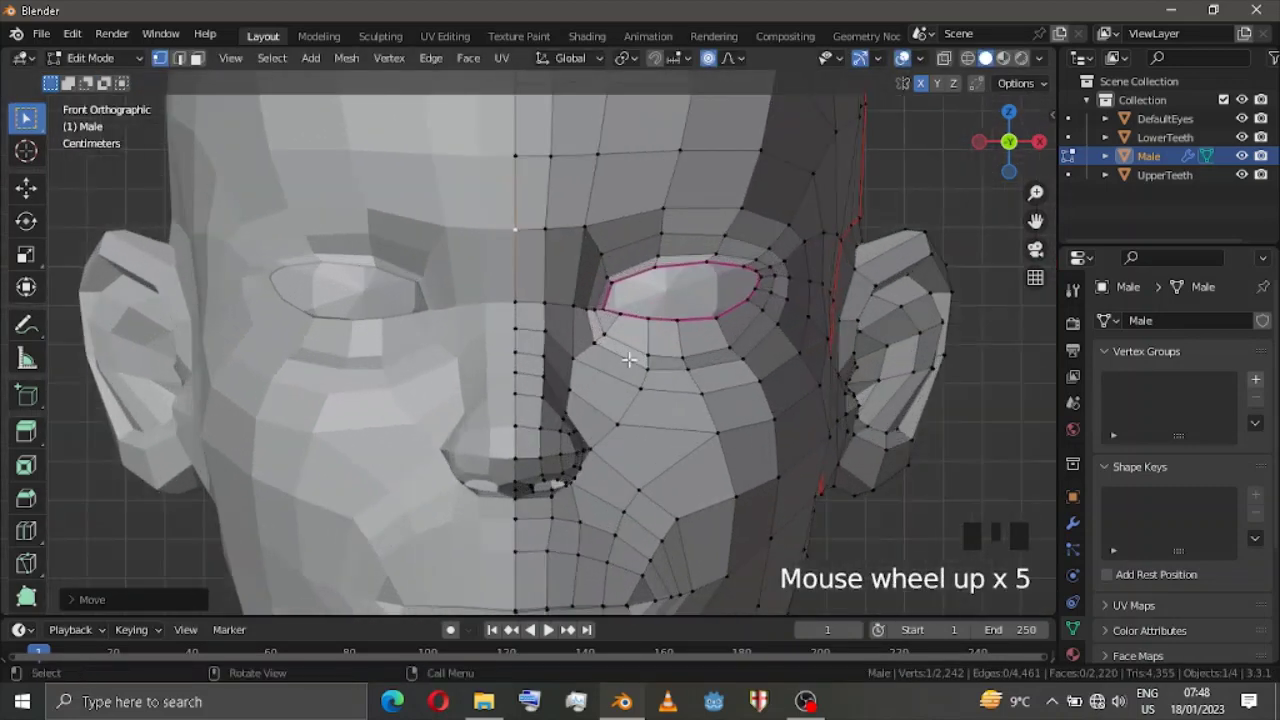
left_click_drag(1022, 221, 1015, 280)
scroll(1022, 221, "up", 3)
left_click(485, 243)
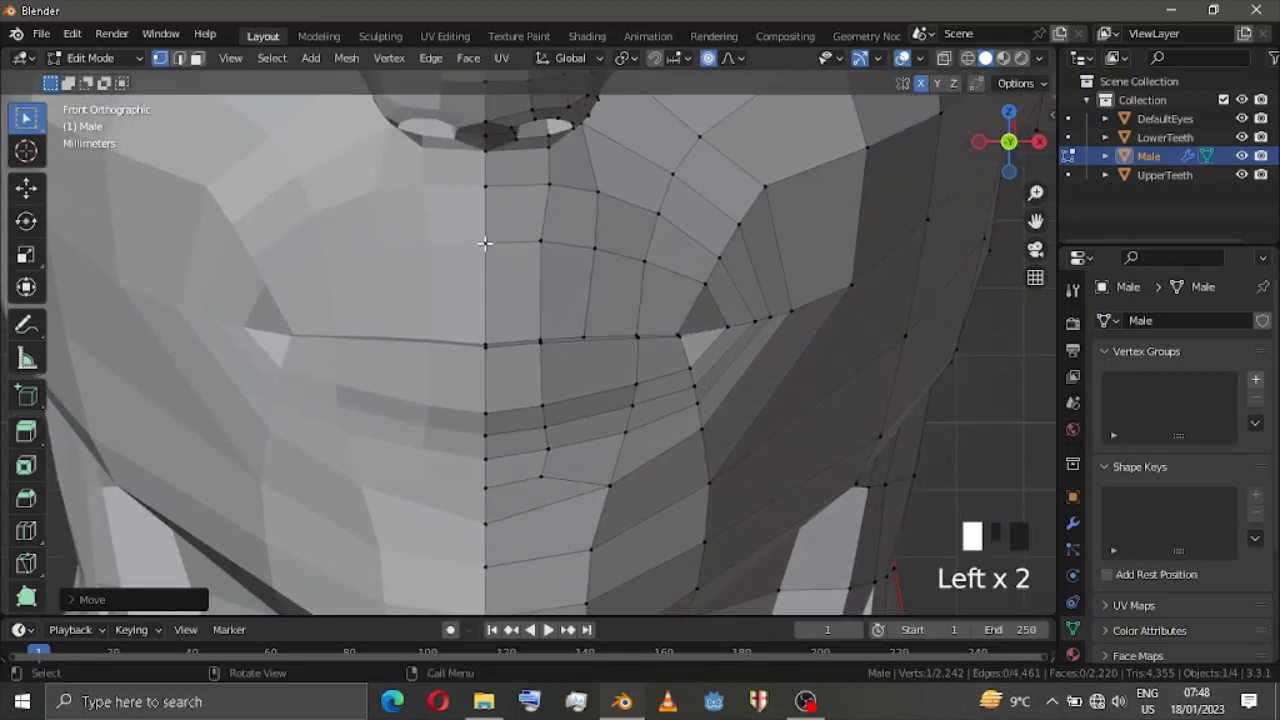
left_click(1040, 145)
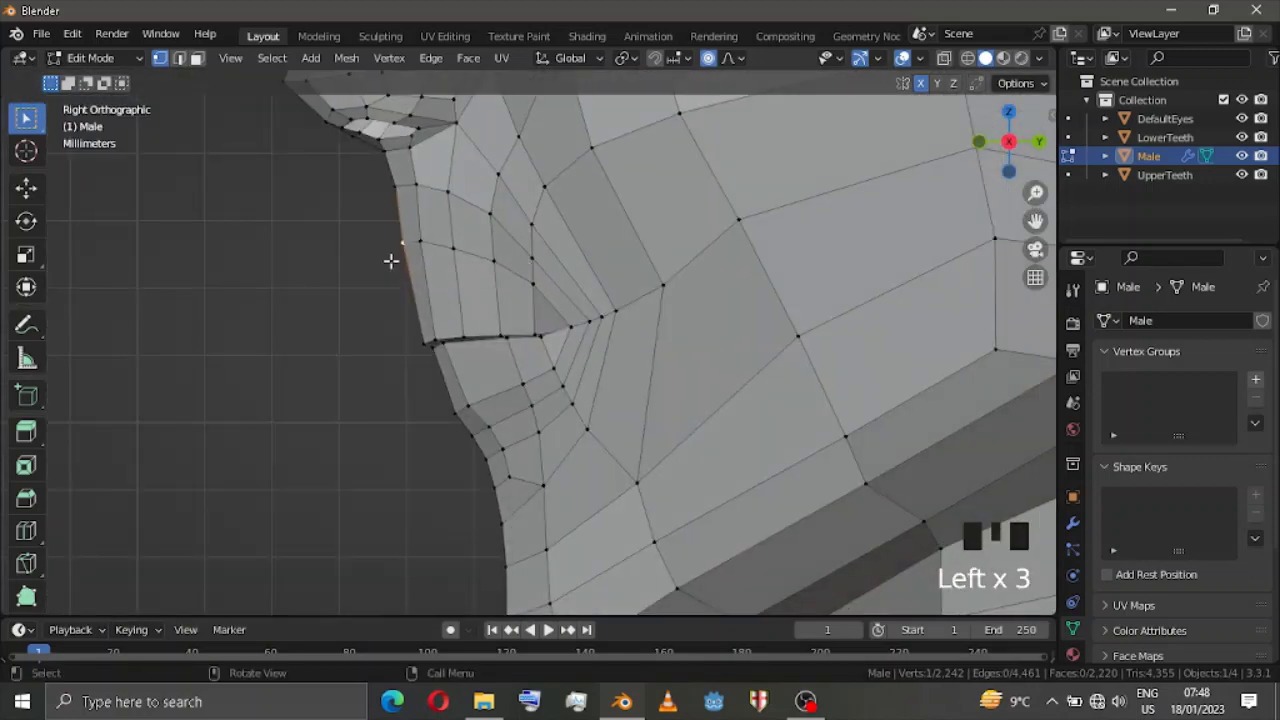
key("g")
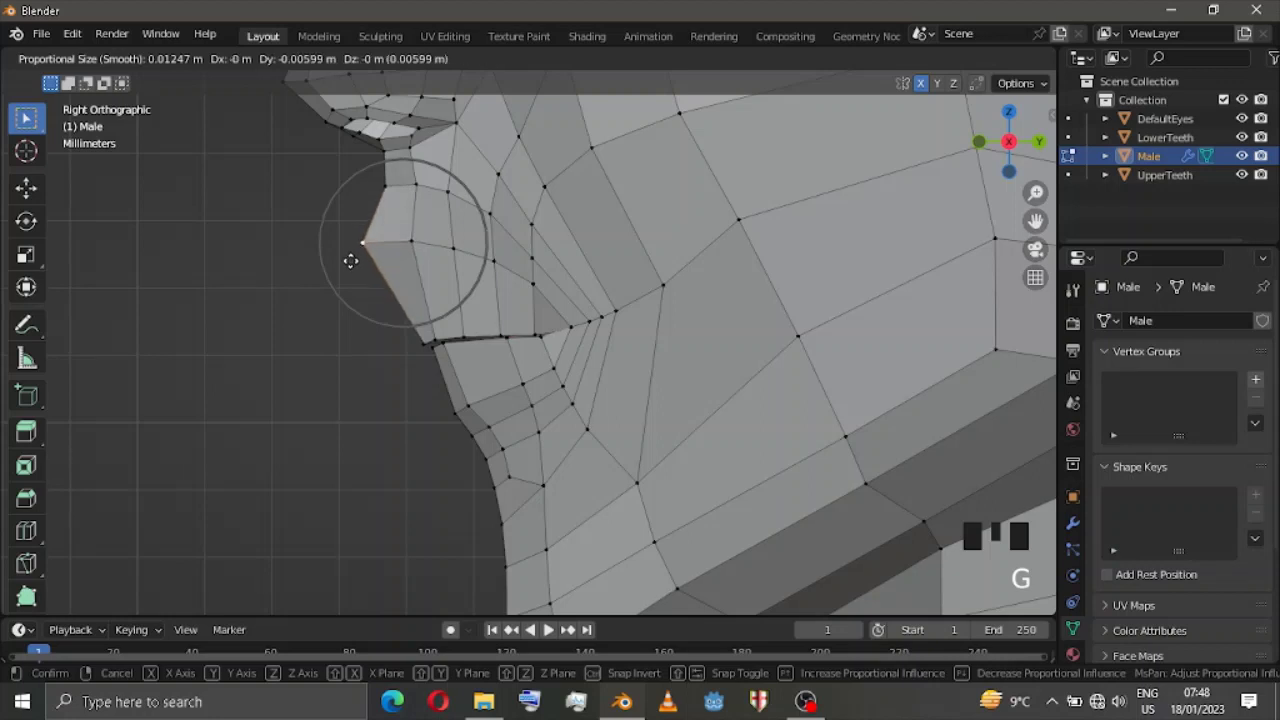
left_click(350, 261)
Pull the next three upper-lip vertices forward and slightly down by about 0.003 to 0.004 m each, following the lip toward the mouth corner.
key("g")
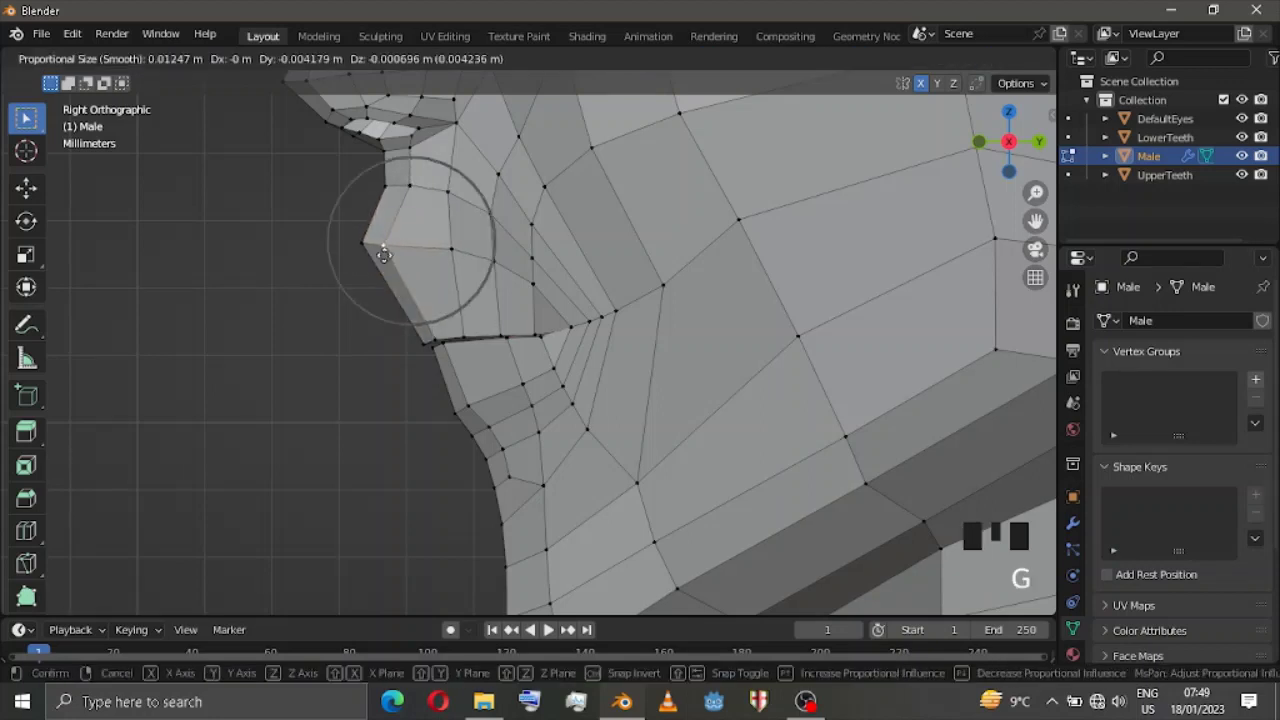
left_click(445, 252)
key("g")
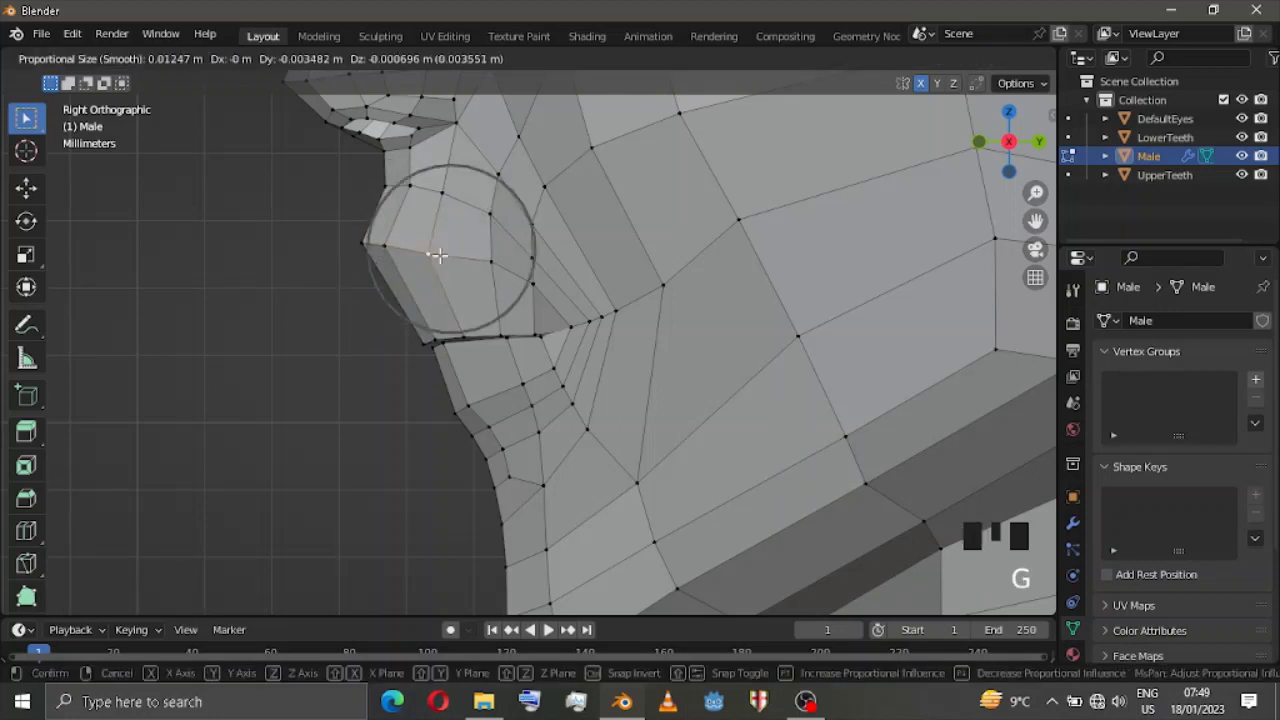
left_click(440, 255)
key("g")
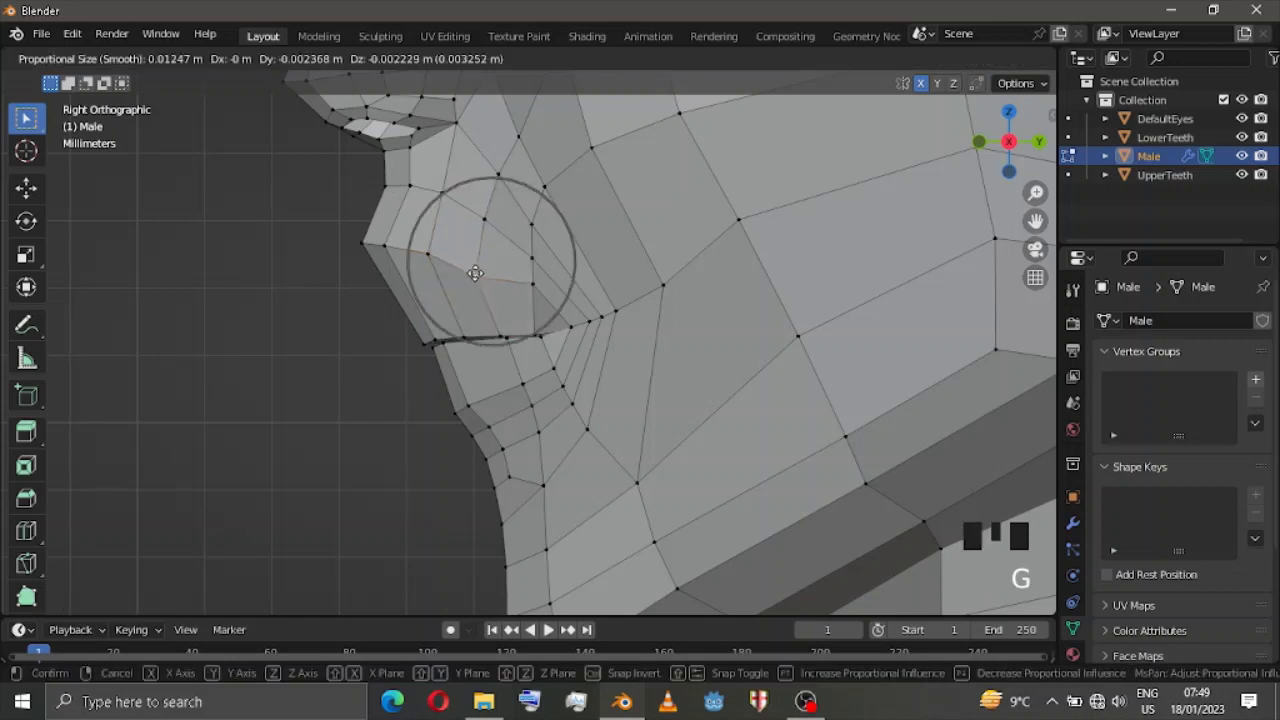
left_click(475, 273)
Lower the upper-lip vertex near the mouth corner by about 0.0014 m, using a proportional size of about 0.0085 m.
key("g")
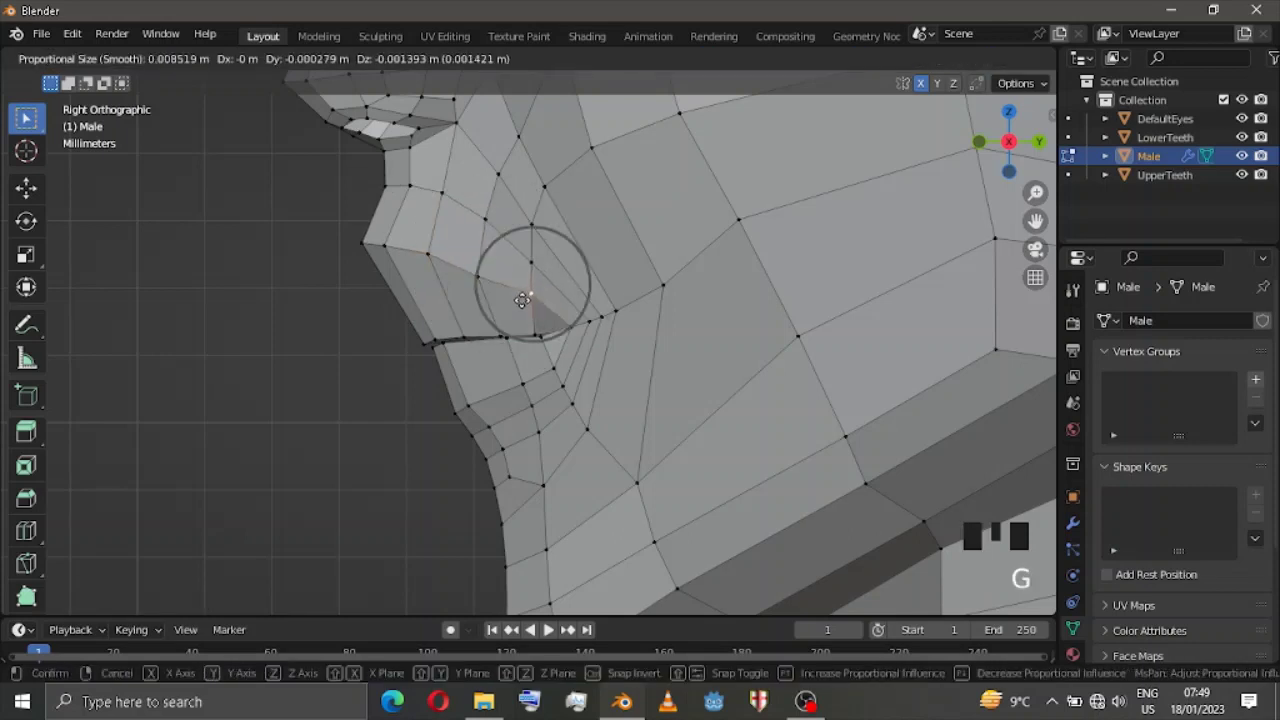
left_click(522, 303)
left_click(425, 257)
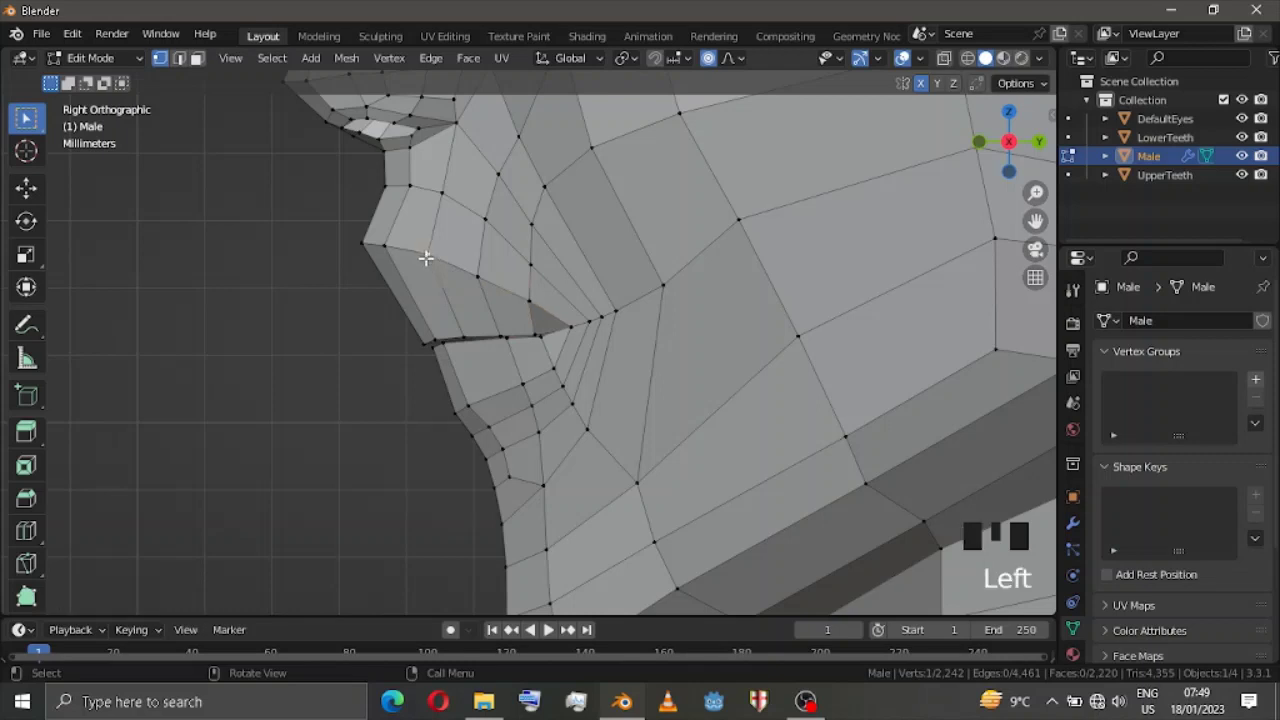
Pull the lower lip's centreline vertex and its neighbour forward a few millimetres in right orthographic view, using proportional size 0.007744 m.
left_click(440, 421)
key("g")
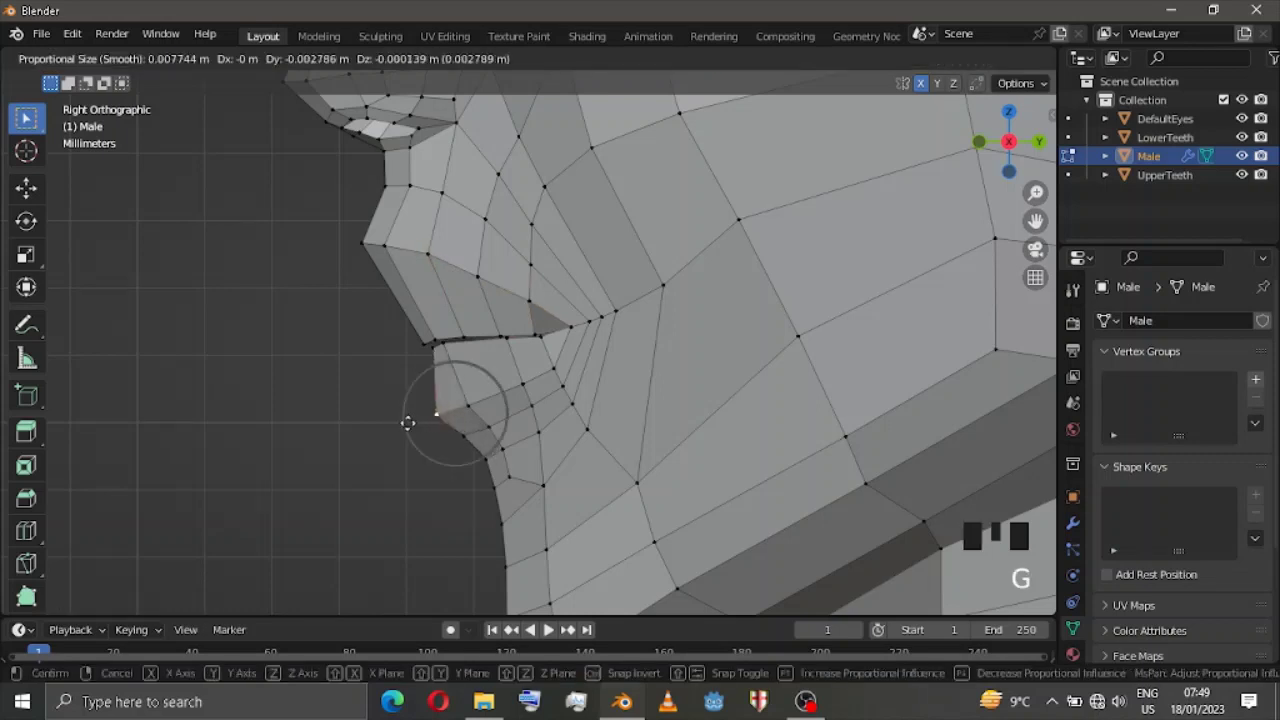
left_click(405, 421)
key("g")
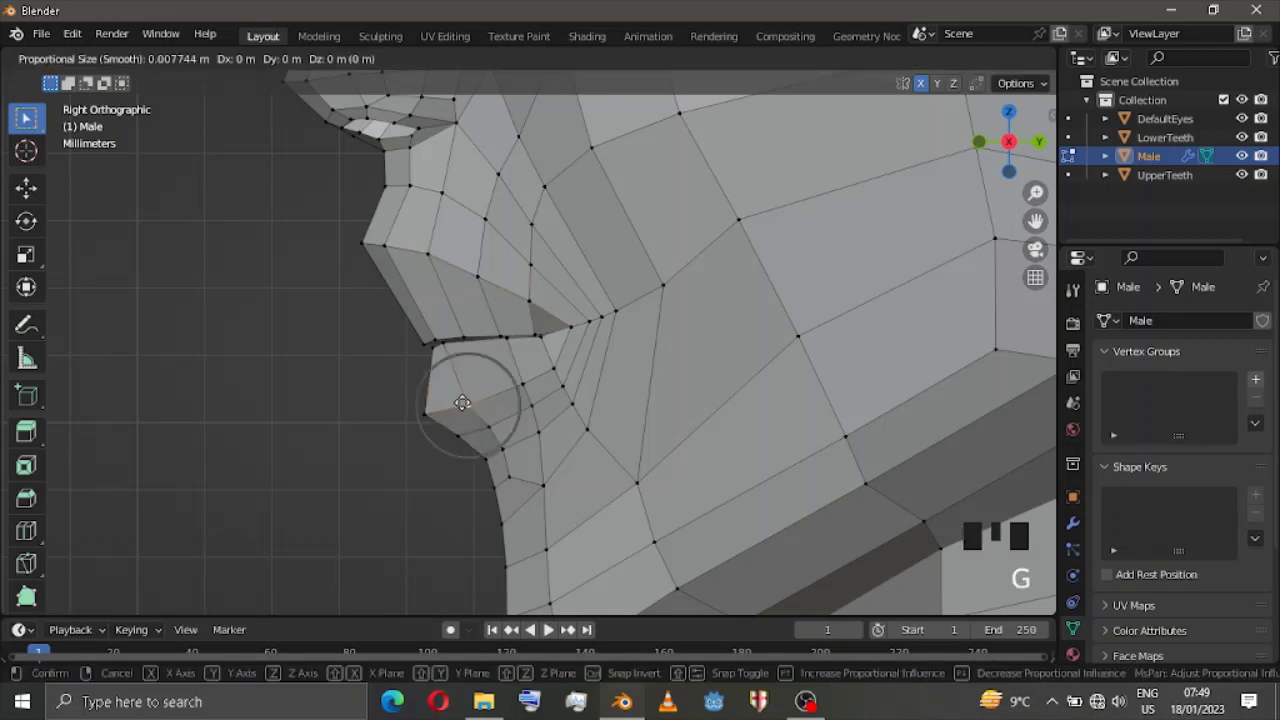
left_click(449, 403)
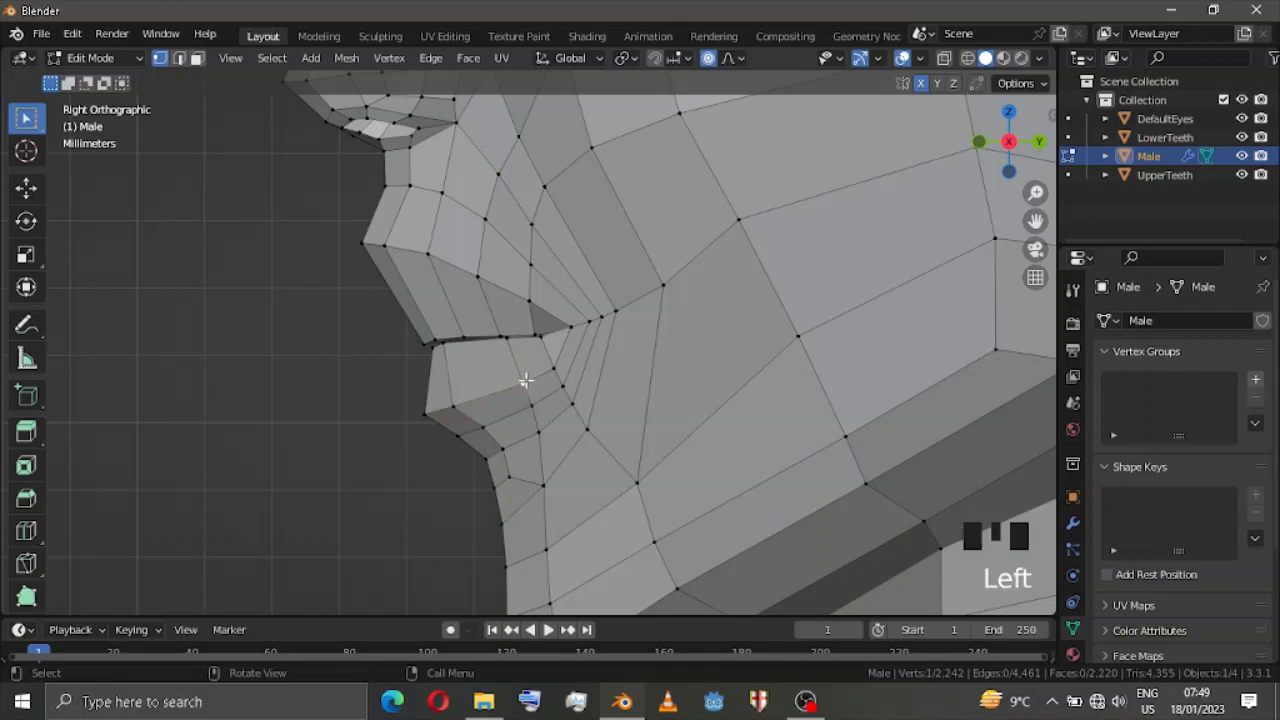
Pull the next two lower-lip vertices toward the mouth corner forward by about 0.003 m each, keeping proportional size 0.007744 m.
key("g")
left_click(504, 383)
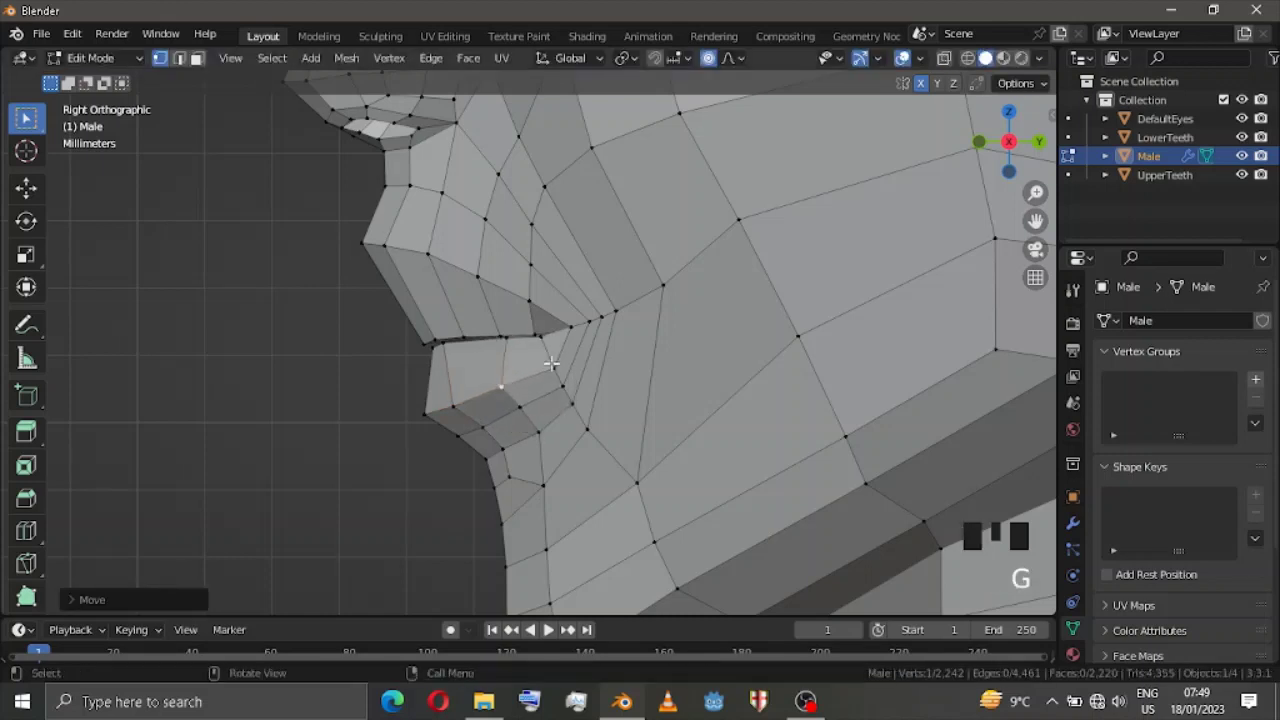
left_click(551, 363)
key("g")
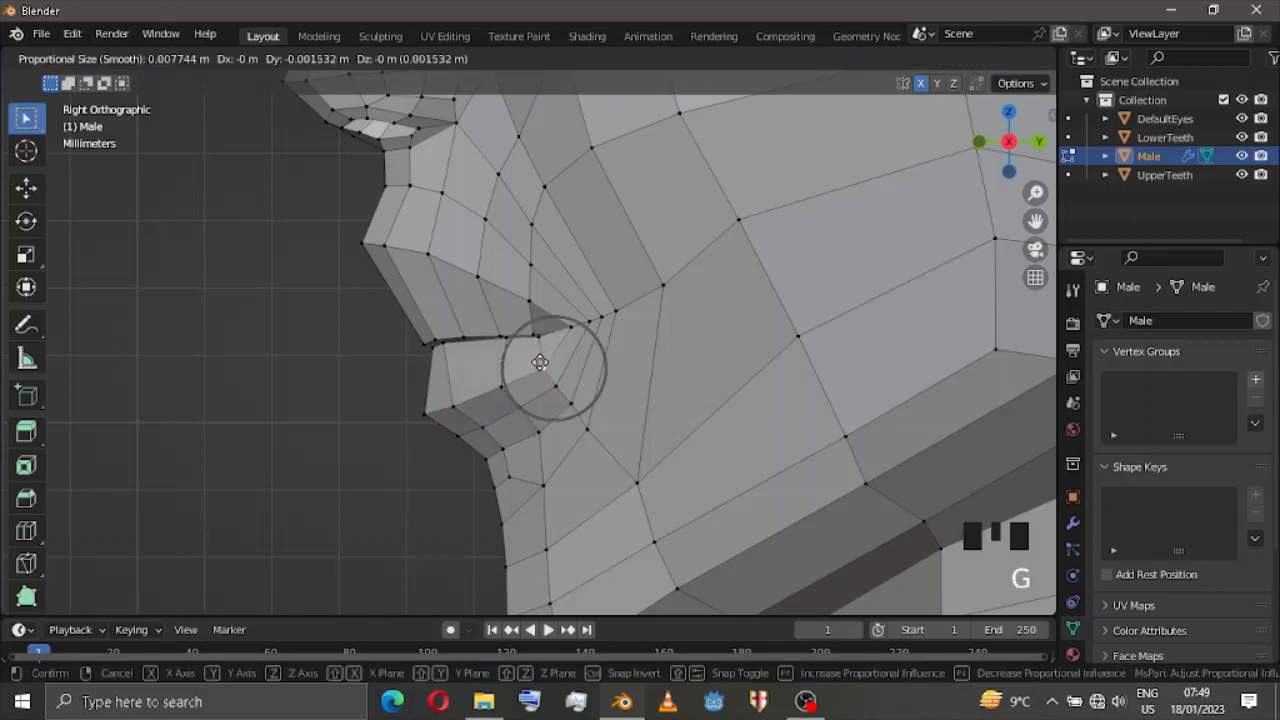
left_click(535, 363)
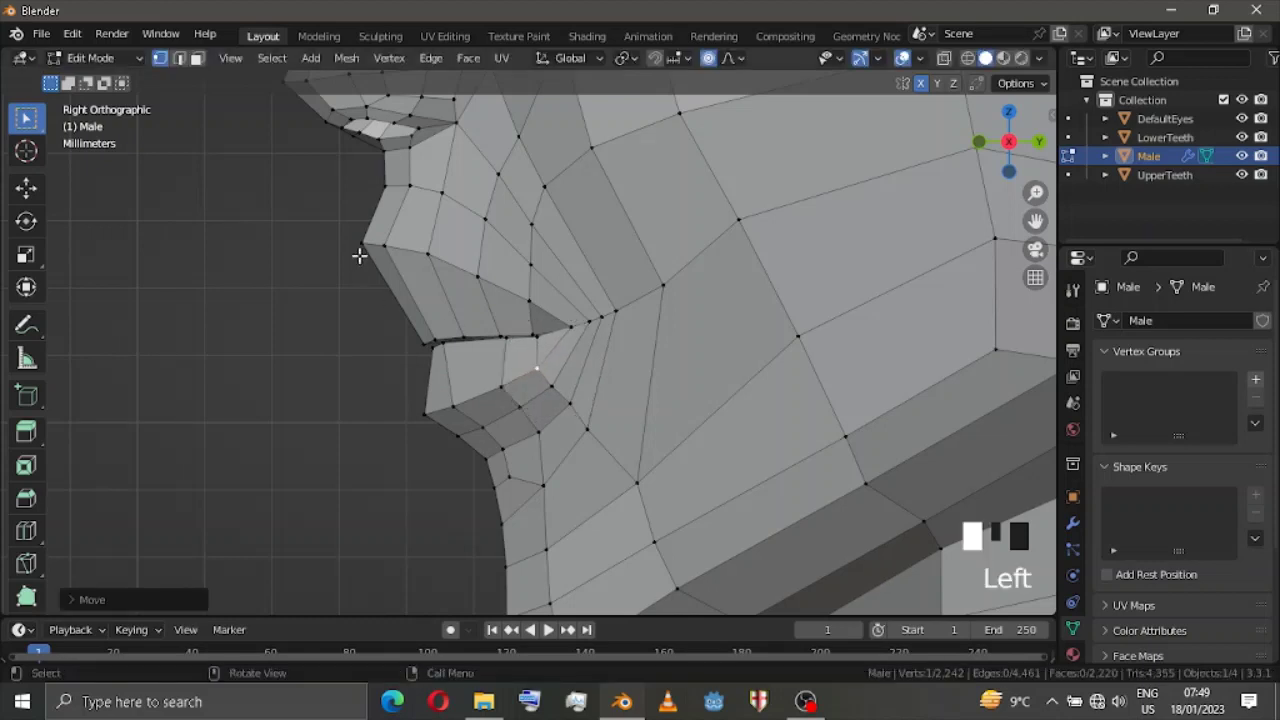
Lower the centreline vertex on the upper lip's top edge in front orthographic view to form a cupid's-bow dip.
left_click(980, 141)
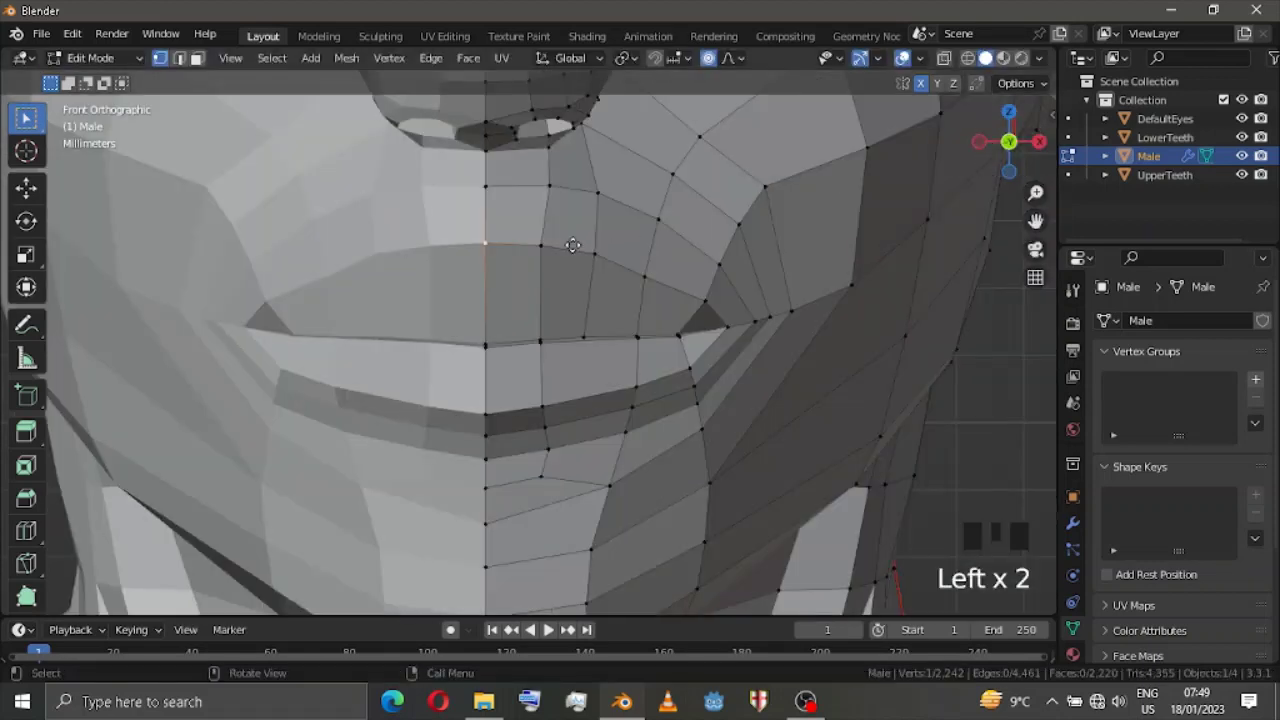
key("g")
left_click(572, 278)
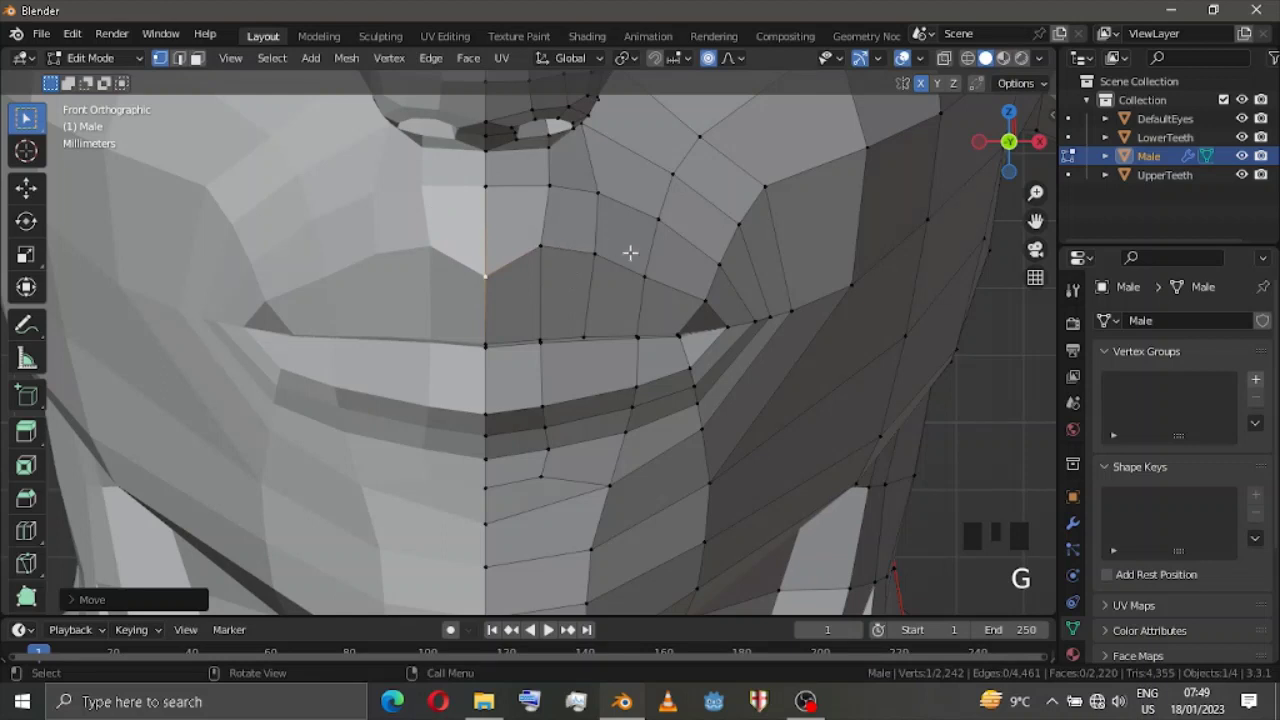
Move the upper-lip edge vertex nearest the mouth corner inward and down about 0.0017 m, and lower its inner neighbour slightly.
left_click(684, 287)
key("g")
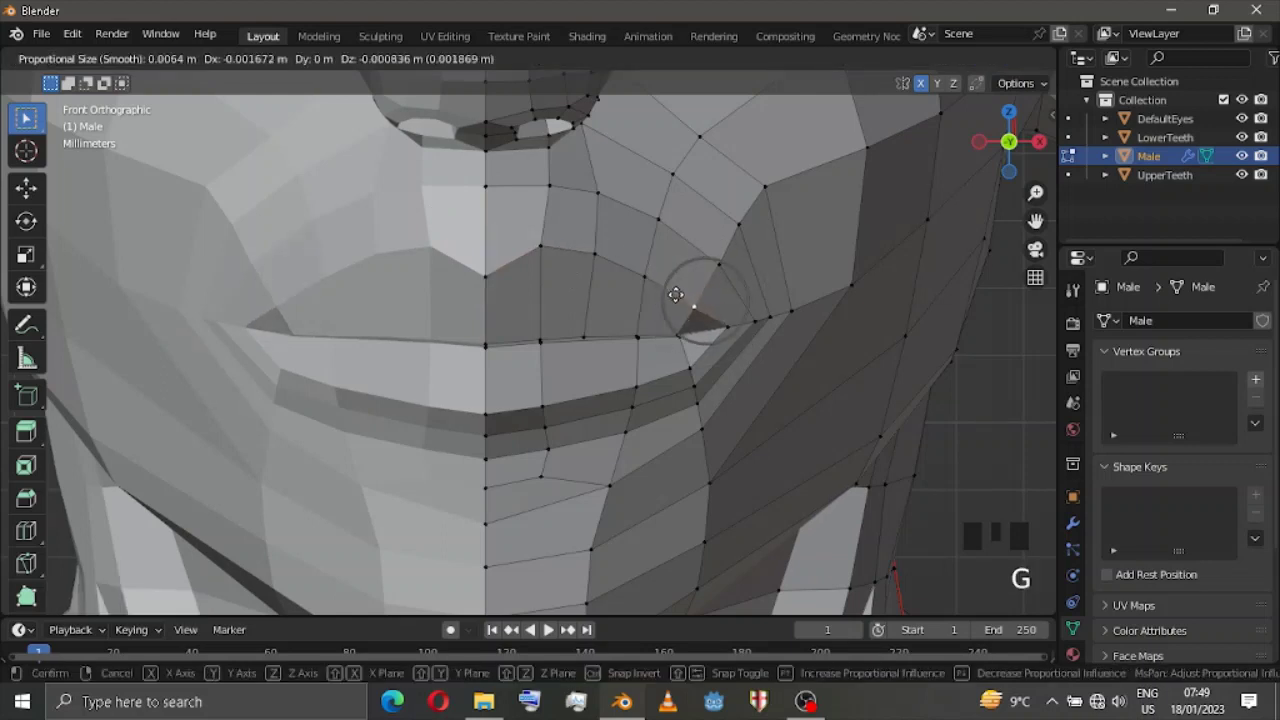
left_click(678, 292)
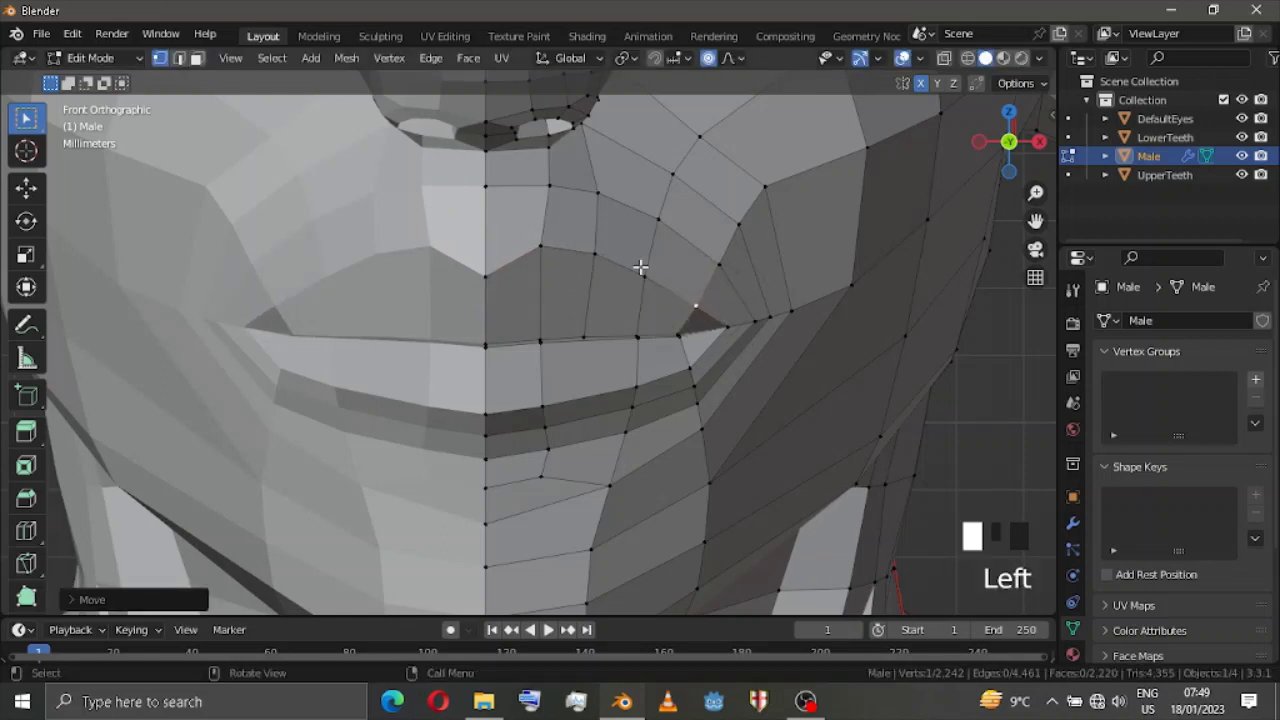
key("g")
left_click(638, 280)
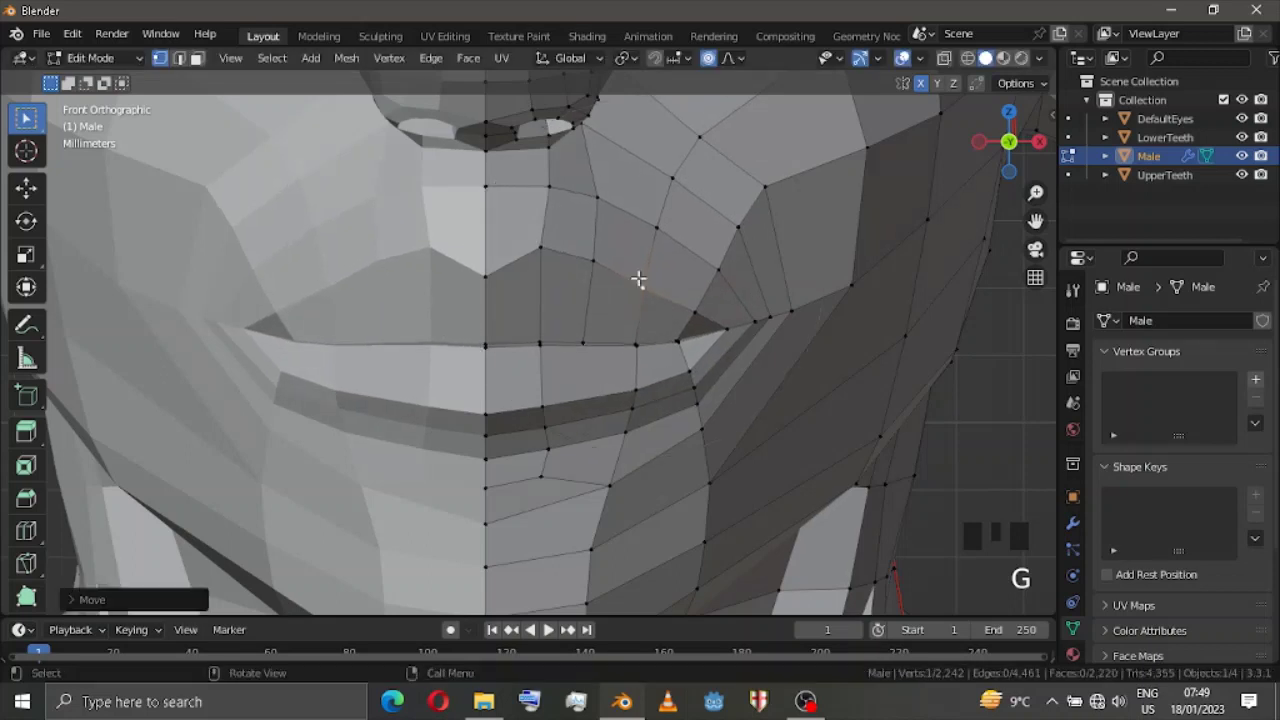
Lower the two inner vertices beside the centreline on the lower lip's bottom edge slightly, and nudge the one near the mouth corner inward.
left_click(554, 386)
key("g")
scroll(554, 388, "up", 4)
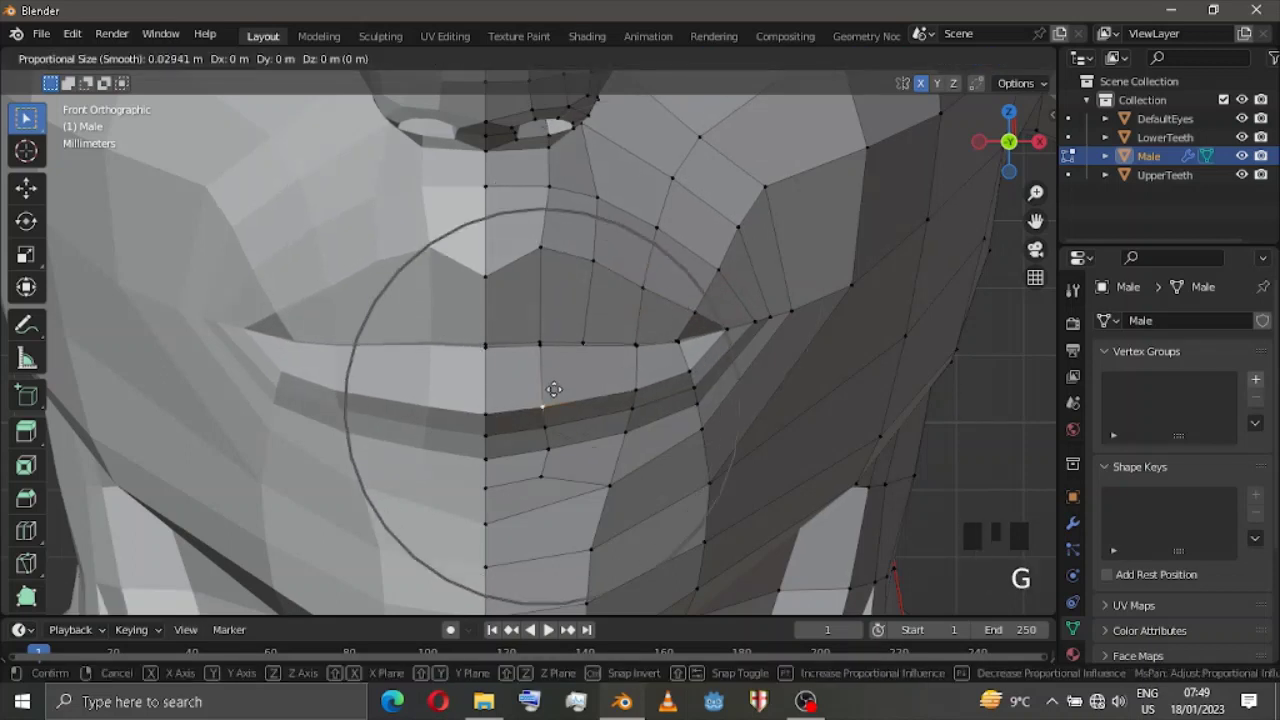
left_click(555, 393)
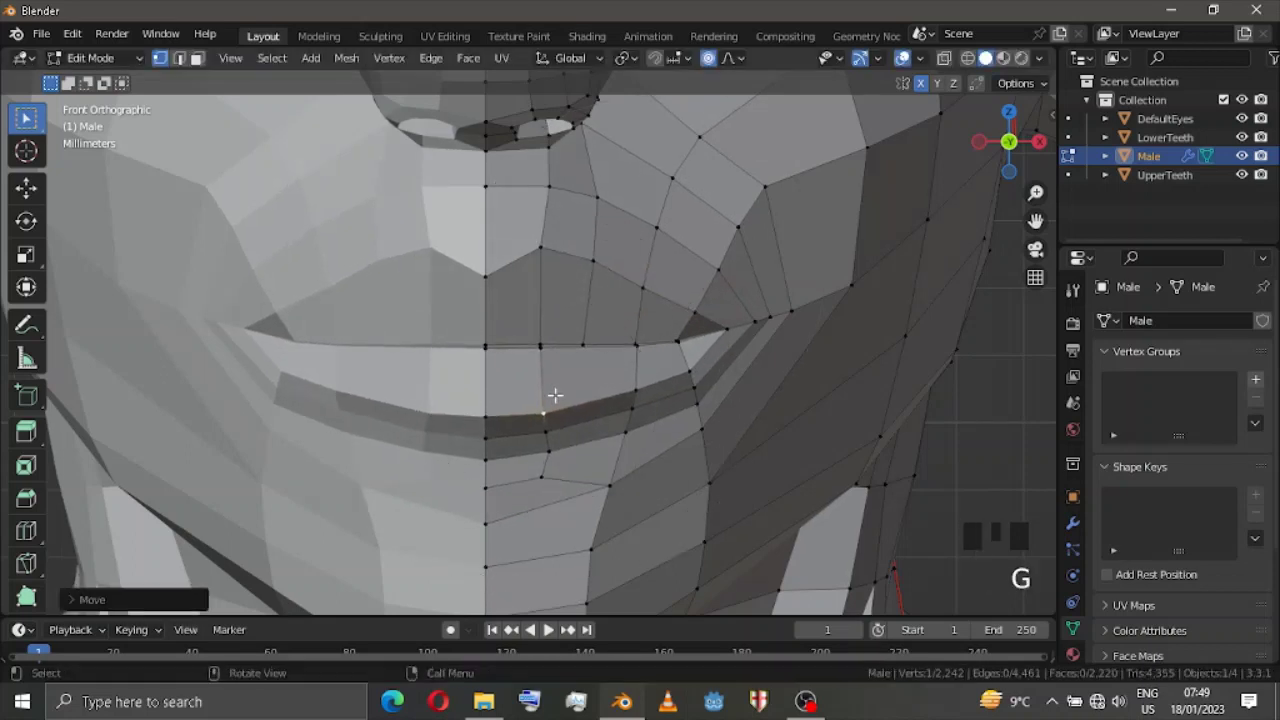
left_click(628, 399)
key("g")
left_click(626, 399)
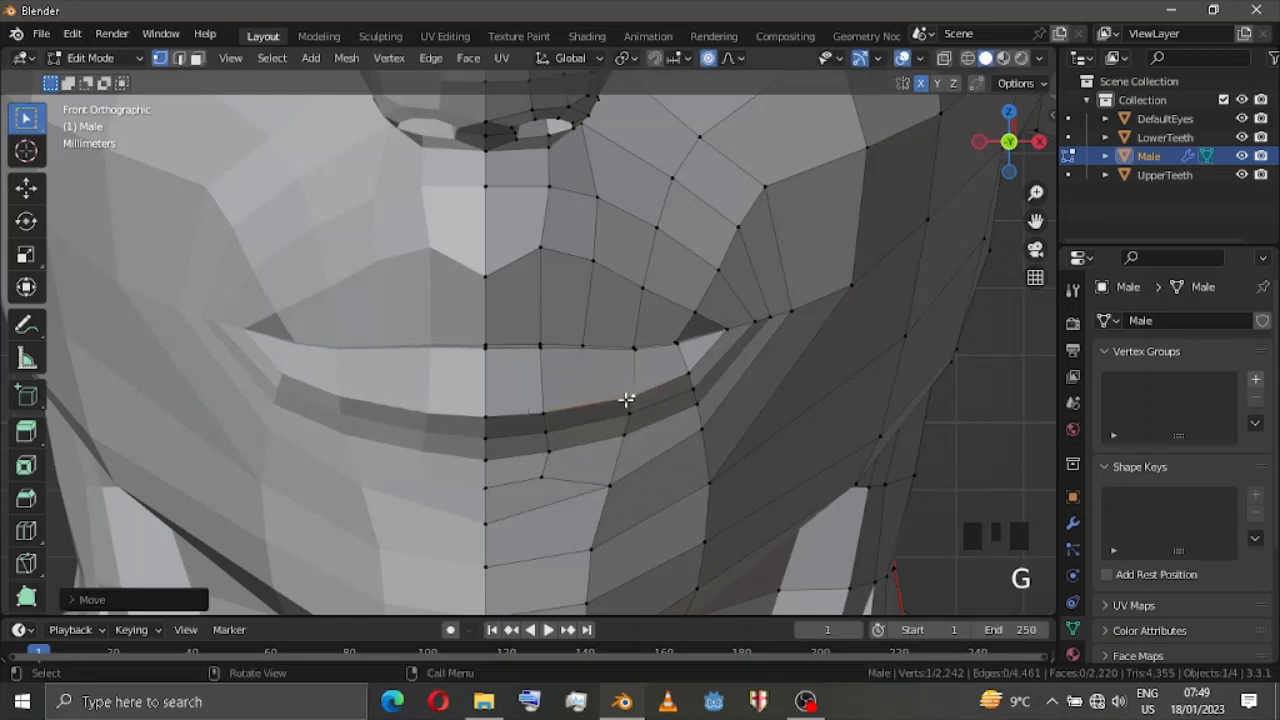
left_click(686, 371)
key("g")
left_click(684, 367)
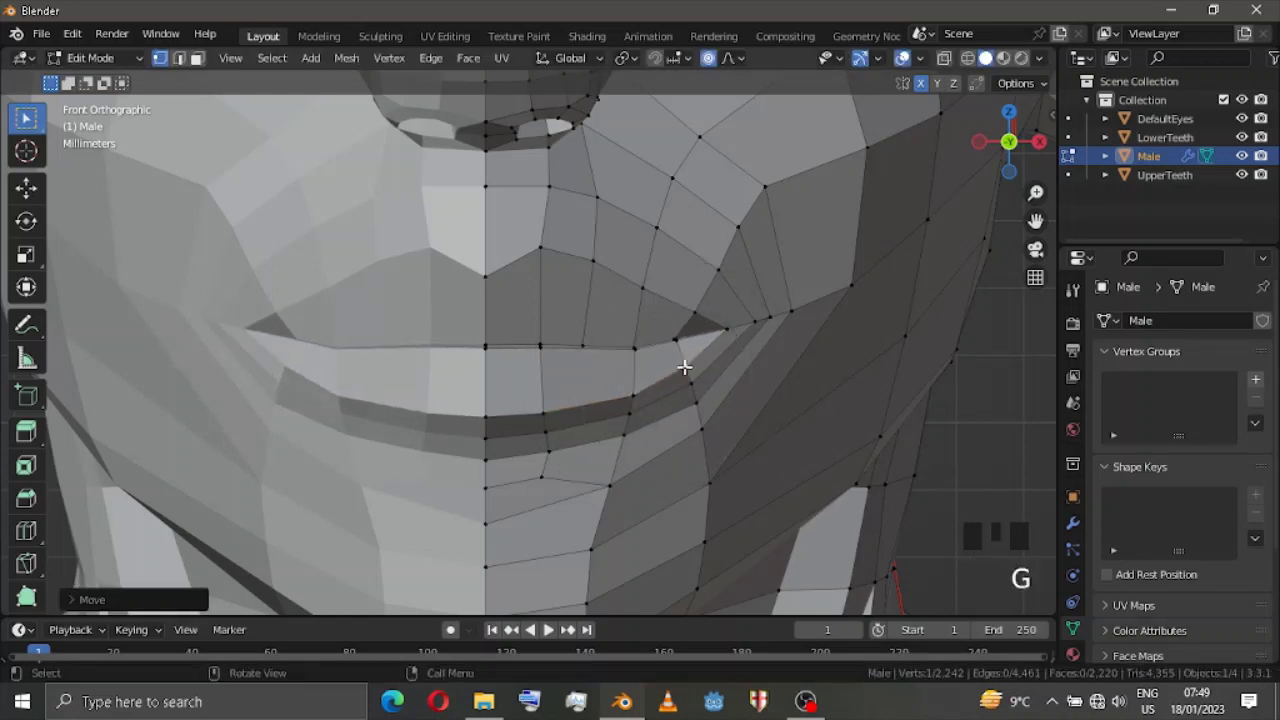
Lower the three upper-lip edge vertices beside the centreline slightly, using proportional size 0.0243 m for the first two and 0.01509 m for the third.
left_click(541, 249)
key("g")
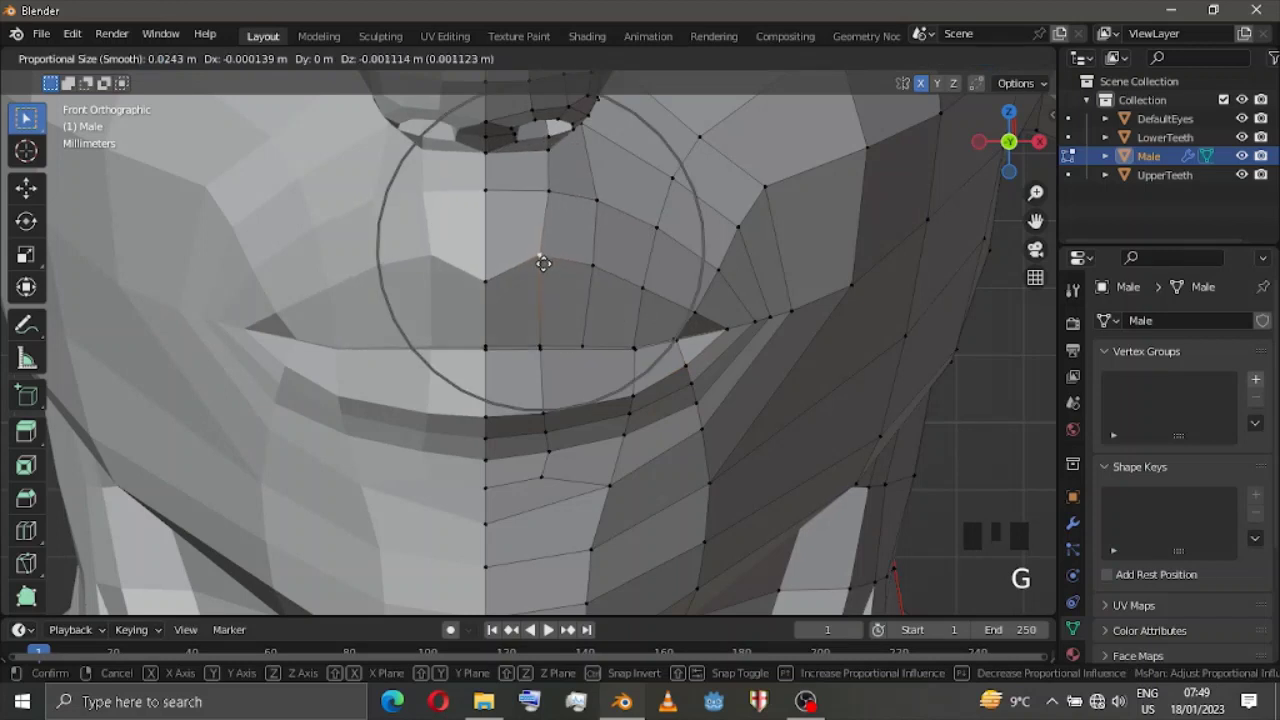
left_click(543, 260)
key("g")
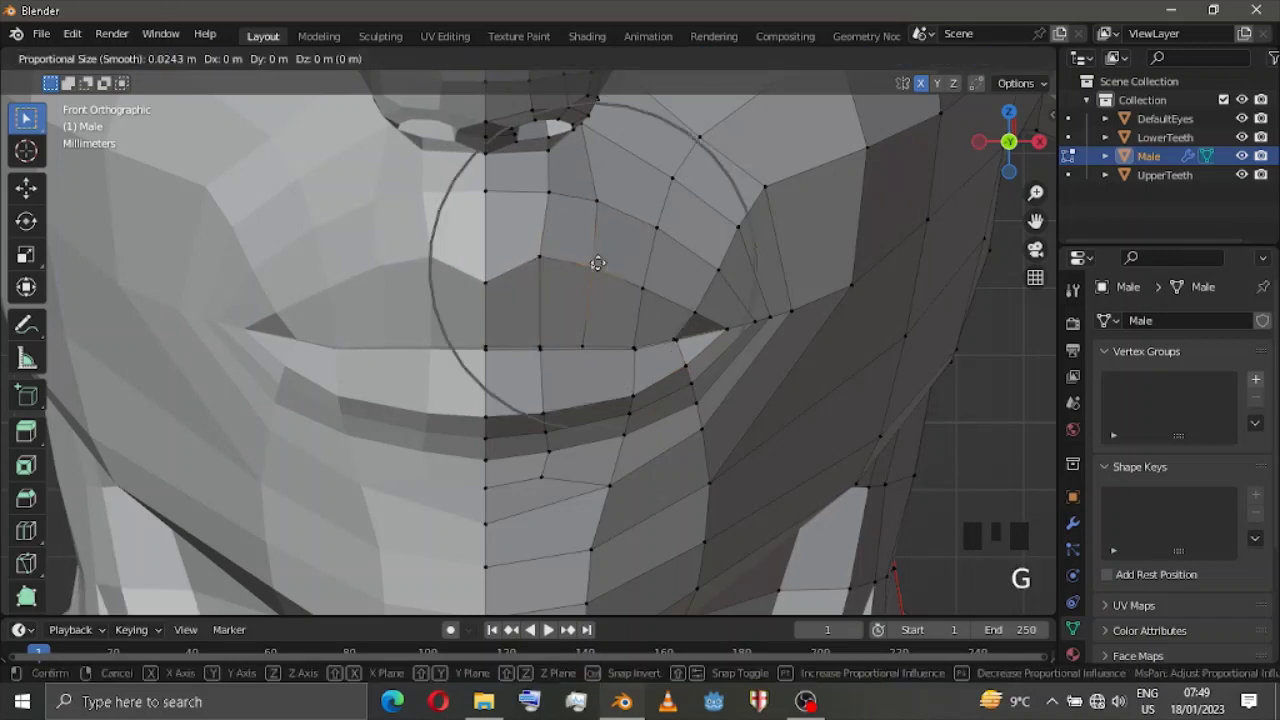
left_click(594, 270)
left_click(649, 281)
key("g")
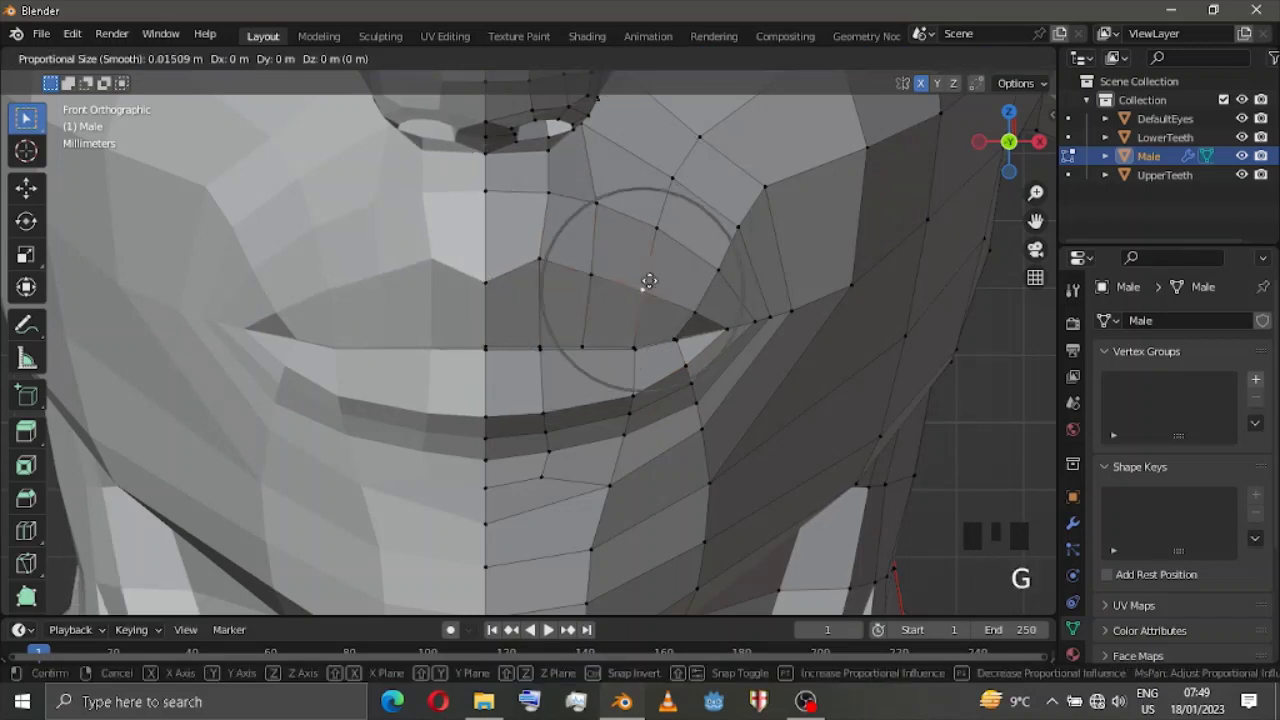
left_click(647, 284)
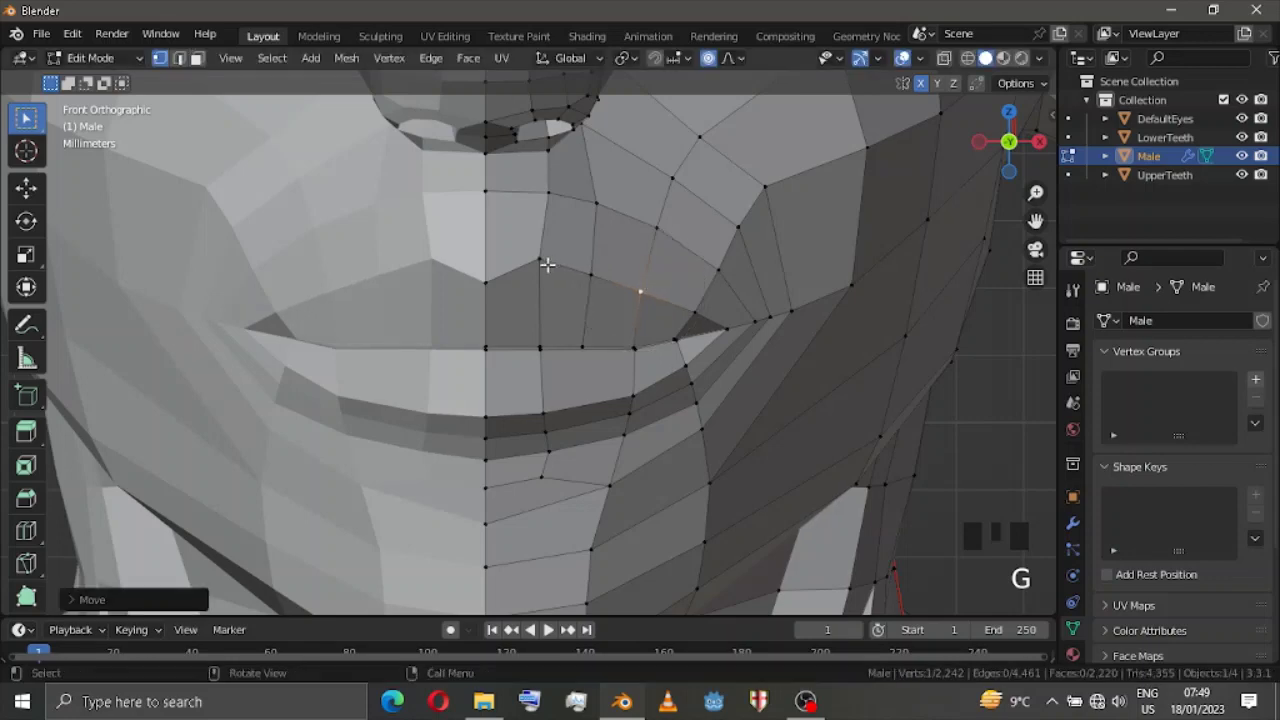
Raise the upper lip's centreline dip vertex slightly and nudge the vertex beside the centreline in the area above the lip.
left_click(486, 281)
key("g")
left_click(489, 274)
left_click(543, 190)
key("g")
left_click(545, 192)
Raise the lower lip's bottom-edge vertex midway to the mouth corner by about 0.001 m with proportional size 0.01031 m.
scroll(571, 390, "down", 1)
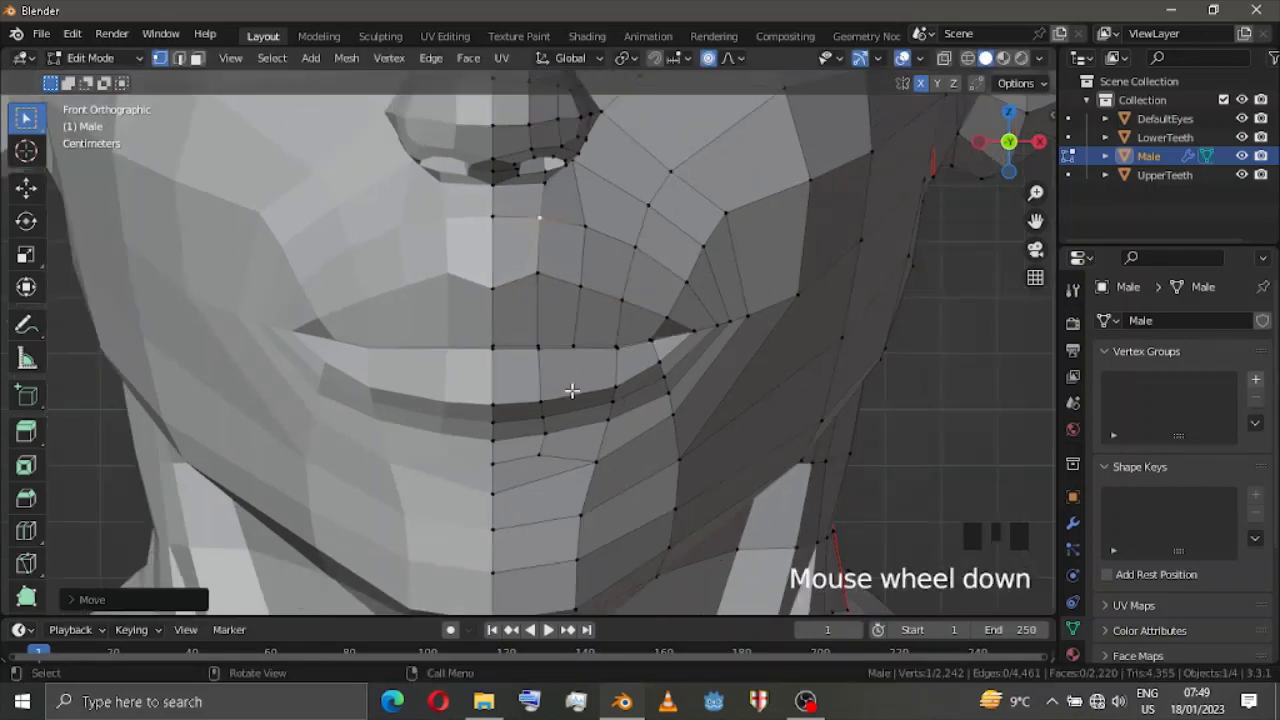
scroll(571, 390, "down", 4)
scroll(531, 400, "up", 10)
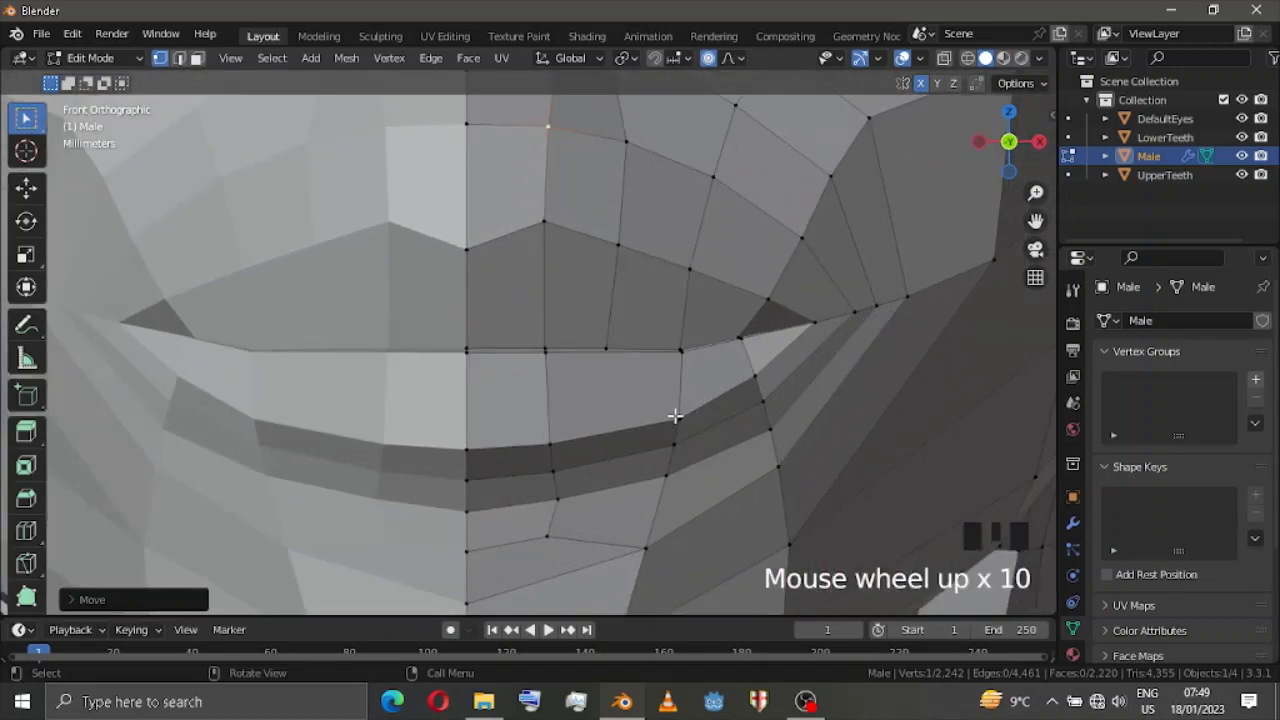
left_click(675, 415)
key("g")
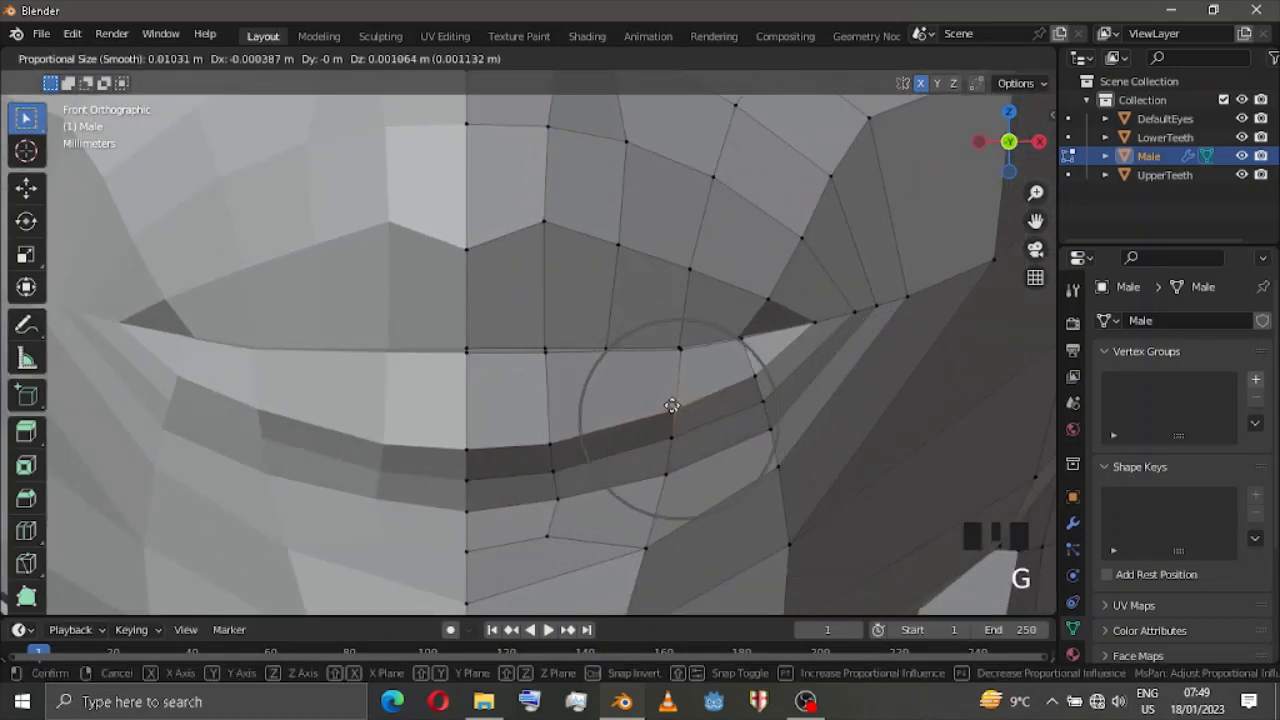
left_click(674, 407)
Below the lower lip, shift the inner vertex toward the centreline with size 0.01134 m, and lower the outer one about 0.0008 m with size 0.0166 m.
left_click(566, 494)
key("g")
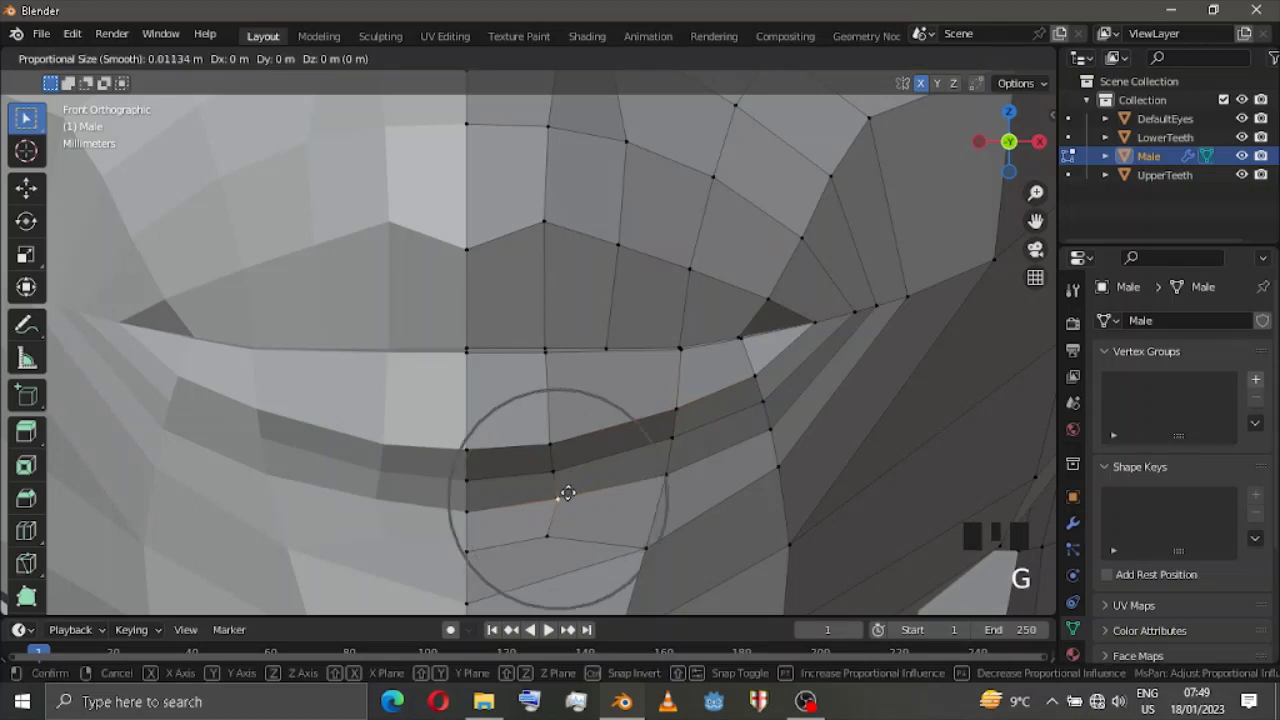
left_click(561, 496)
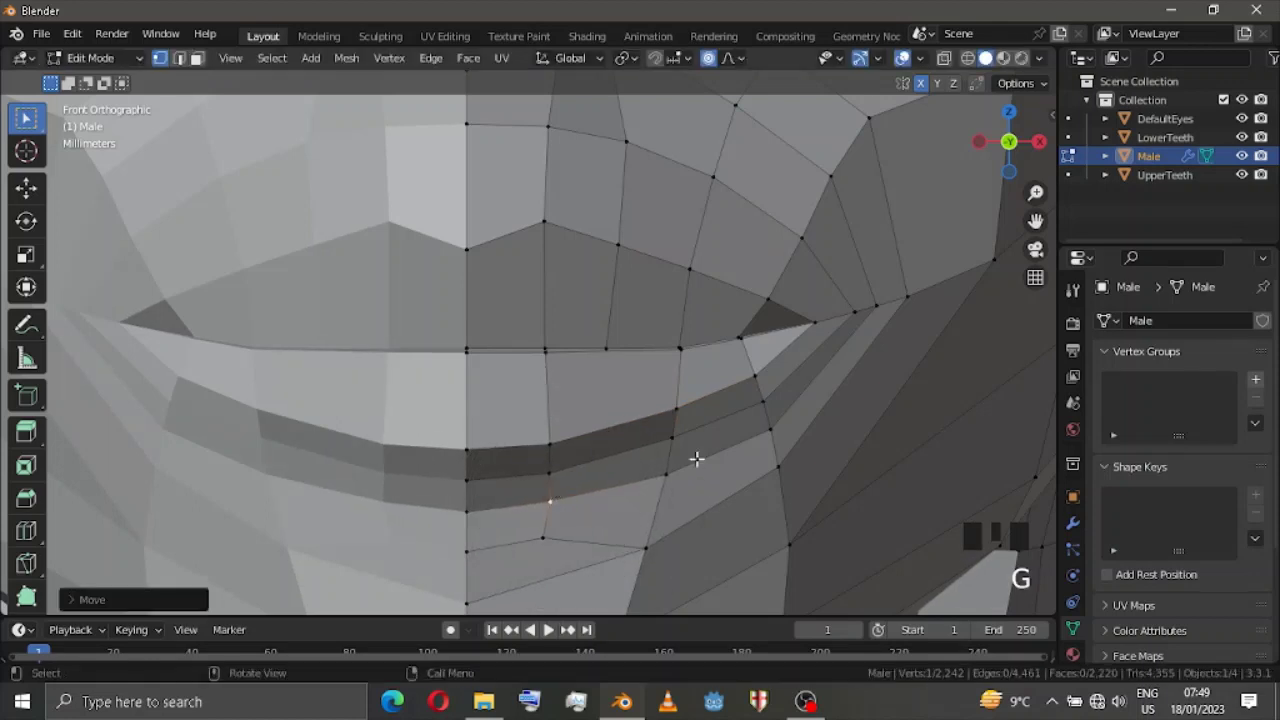
left_click(769, 431)
key("g")
scroll(766, 432, "down", 3)
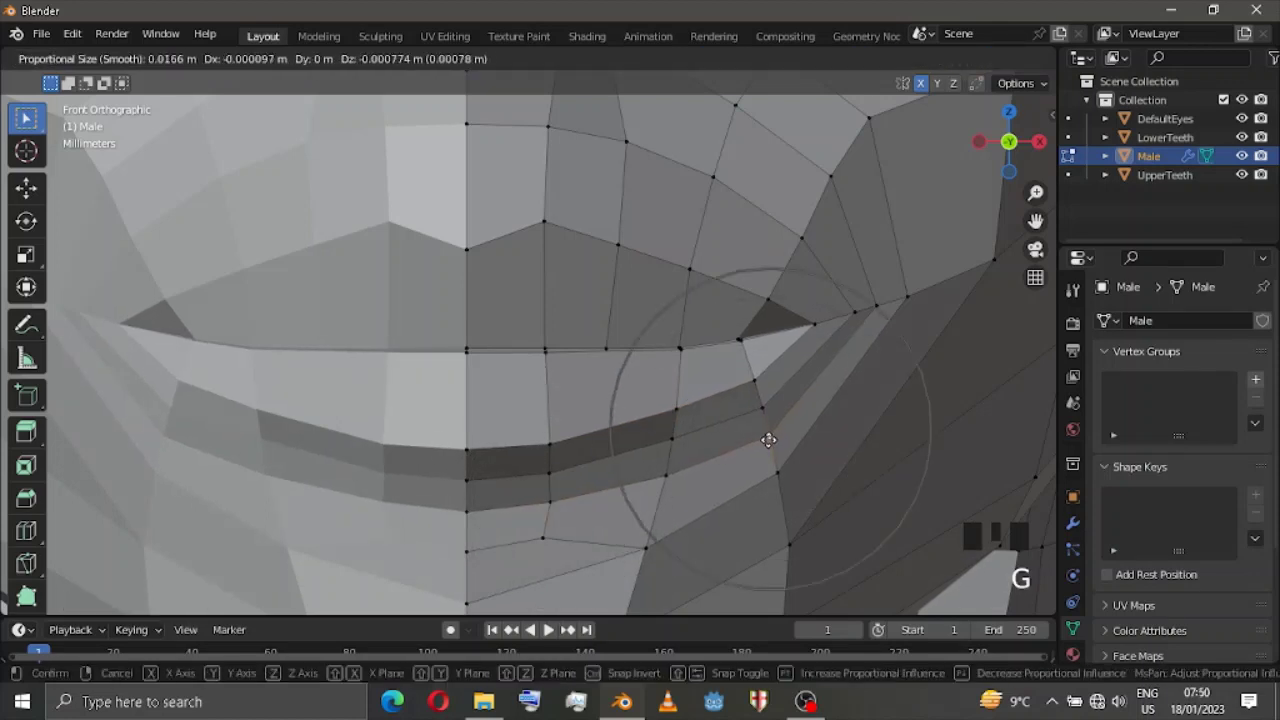
left_click(768, 440)
Check the face from several angles without overlays, and add a centred loop cut running through the upper and lower lips.
scroll(766, 437, "down", 9)
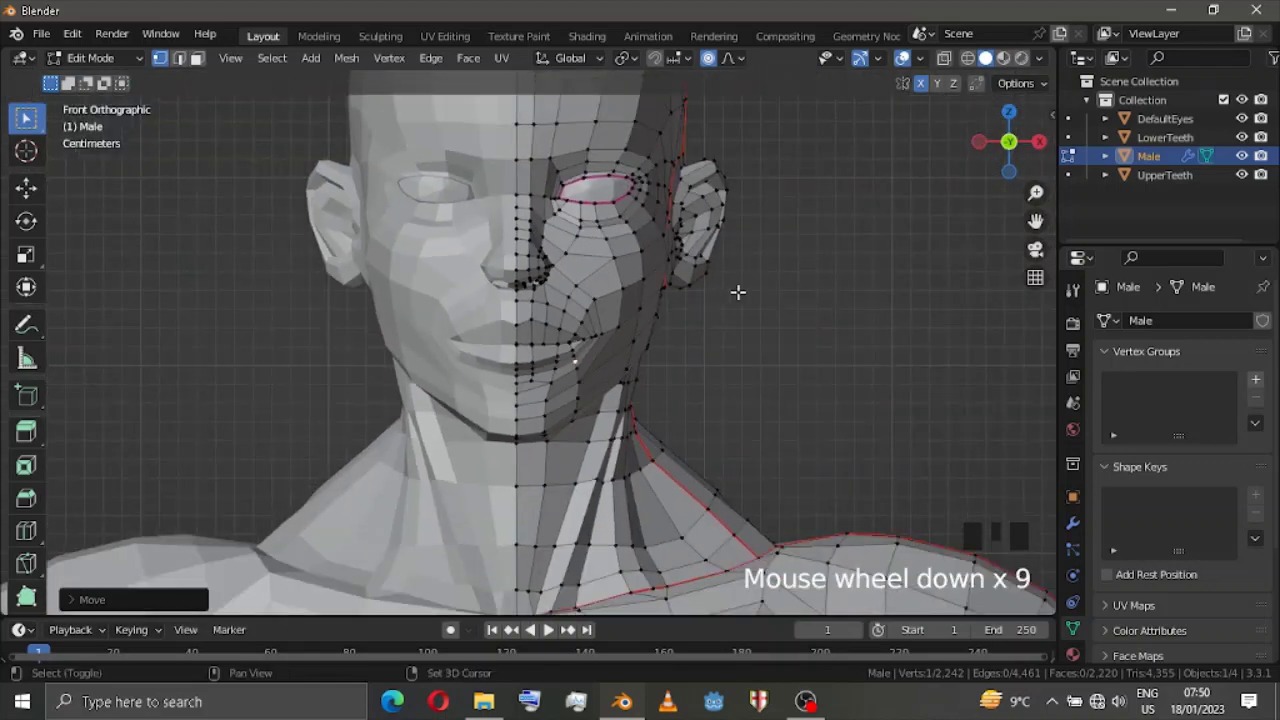
key("shift+alt+z")
scroll(741, 287, "down", 4)
mouse_move(1008, 141)
left_mouse_down()
mouse_move(900, 141)
mouse_move(1050, 141)
mouse_move(999, 133)
left_mouse_up()
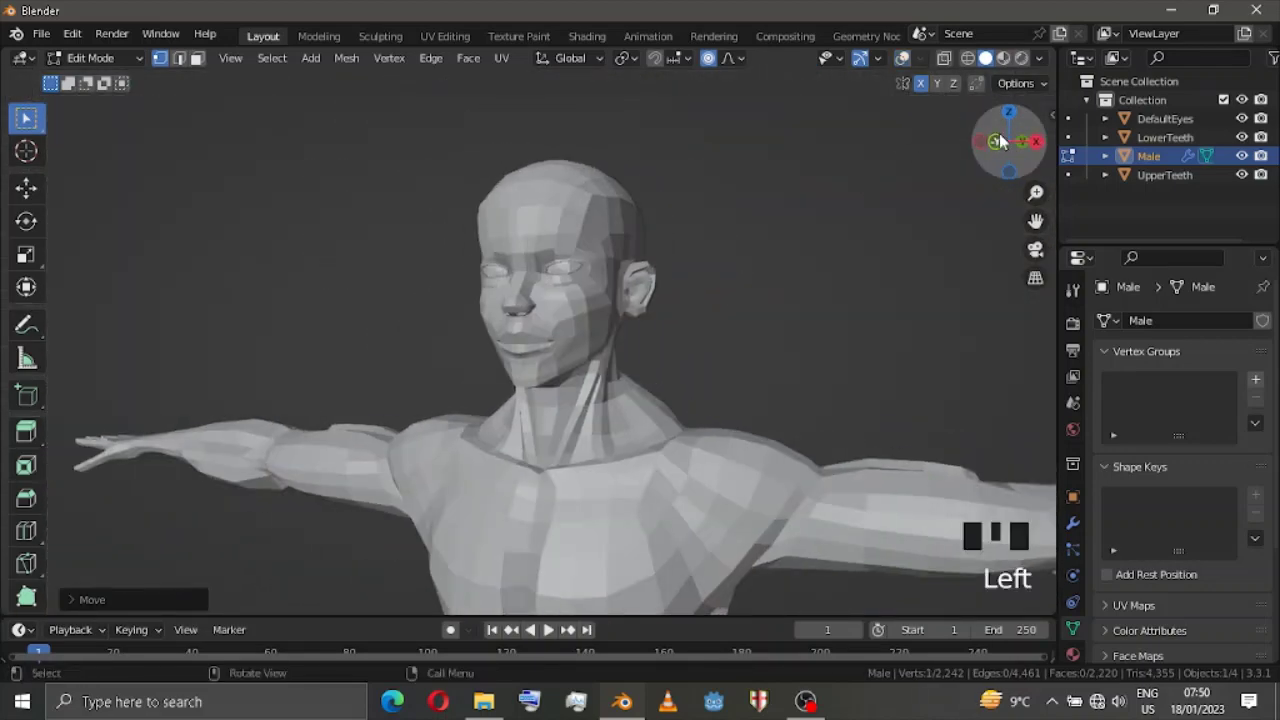
scroll(999, 133, "up", 5)
left_click(997, 140)
scroll(589, 309, "up", 5)
key("ctrl+r")
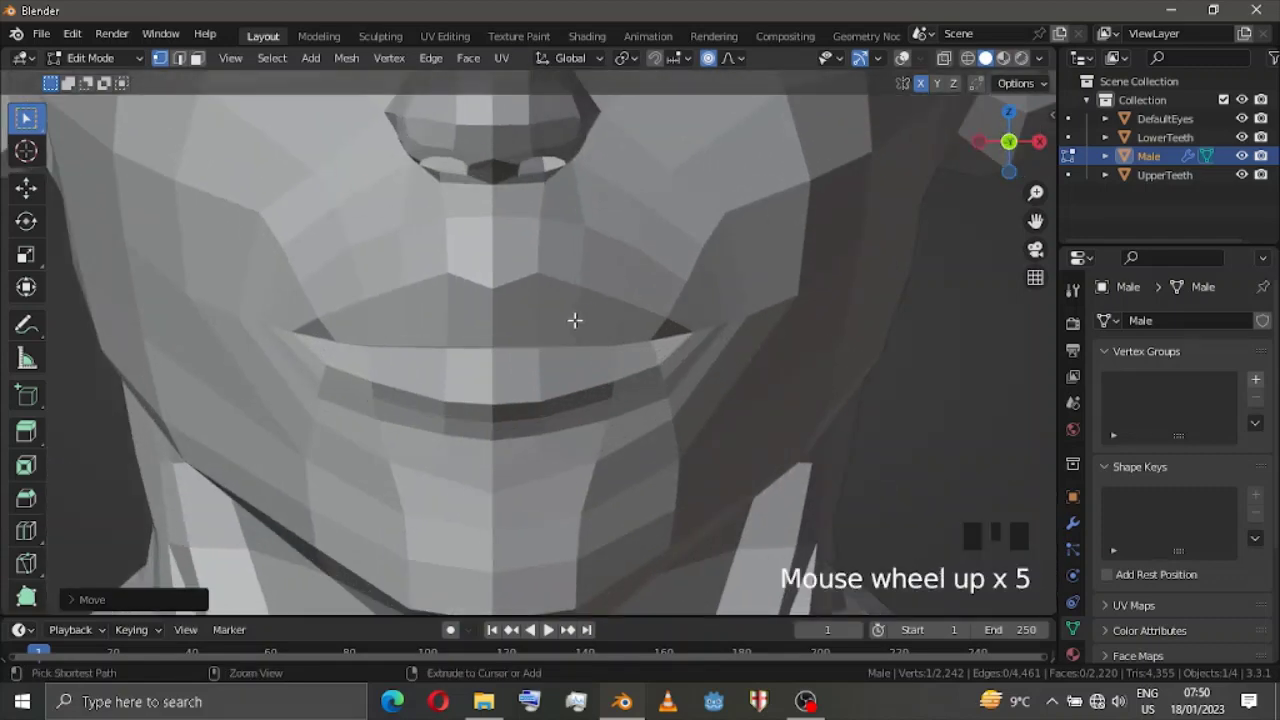
left_click(570, 320)
right_click(580, 317)
Select the new edge loop through both lips, excluding its mouth-corner vertex, and fatten it by about 0.0008 m with a small proportional size.
key("alt+z")
key("alt+z")
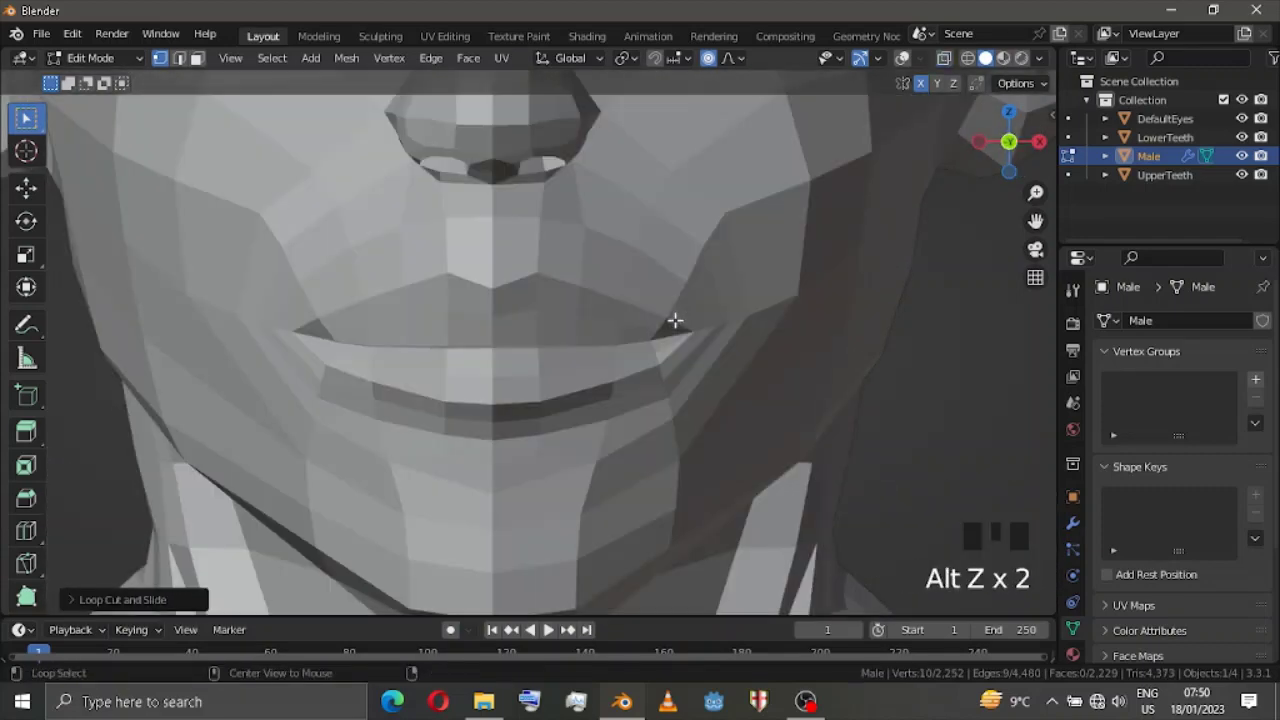
key("shift+alt+z")
left_click(678, 313)
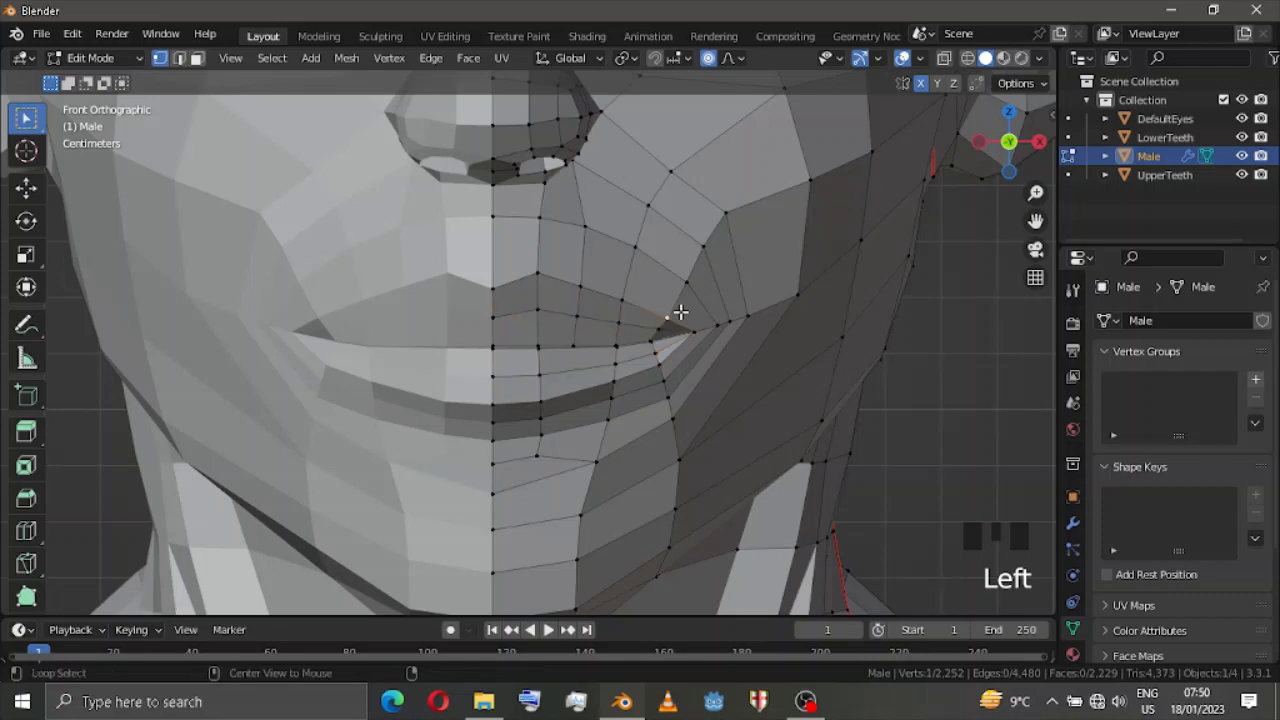
key("alt+z")
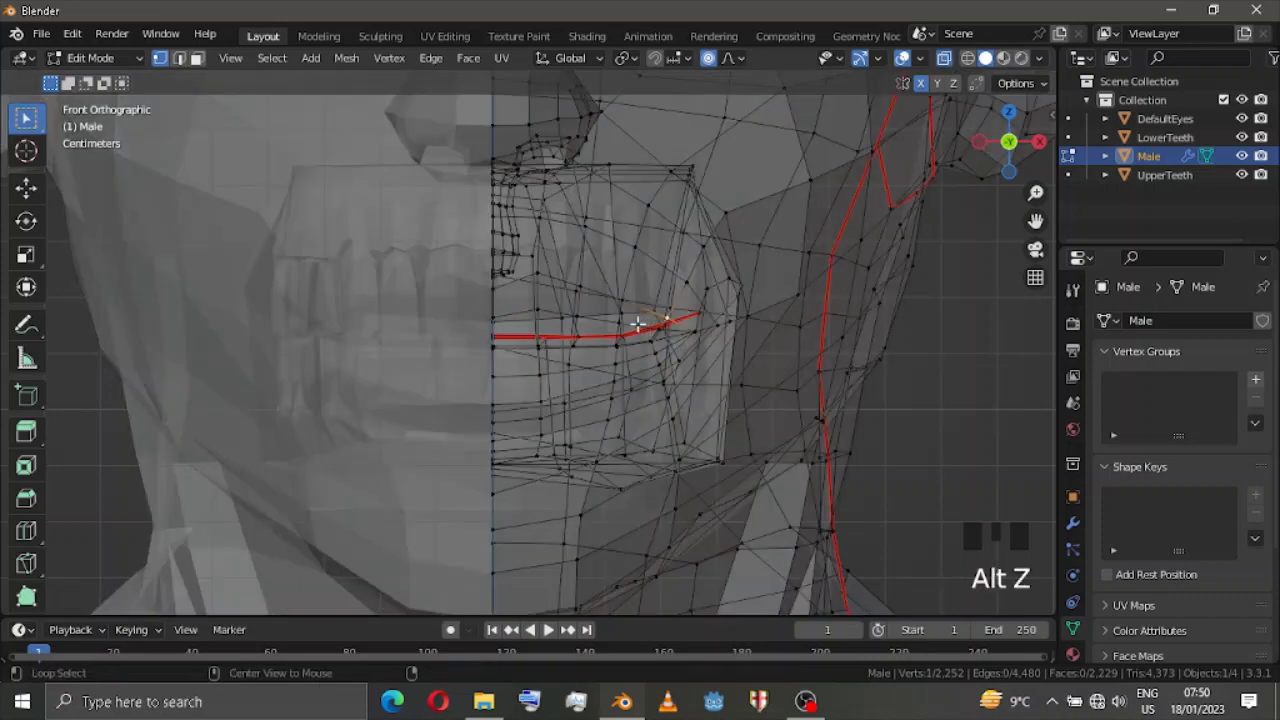
left_click(641, 323, "alt")
key("alt+z")
key("alt+z")
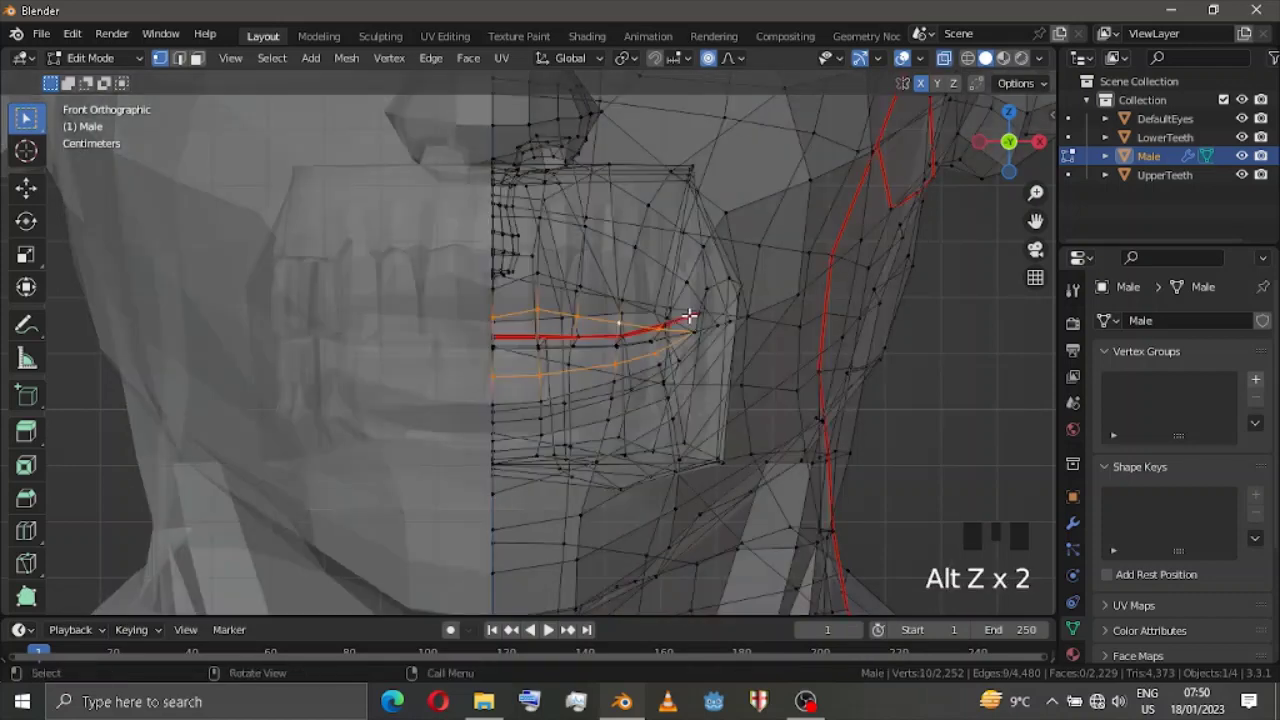
left_click(688, 318, "ctrl")
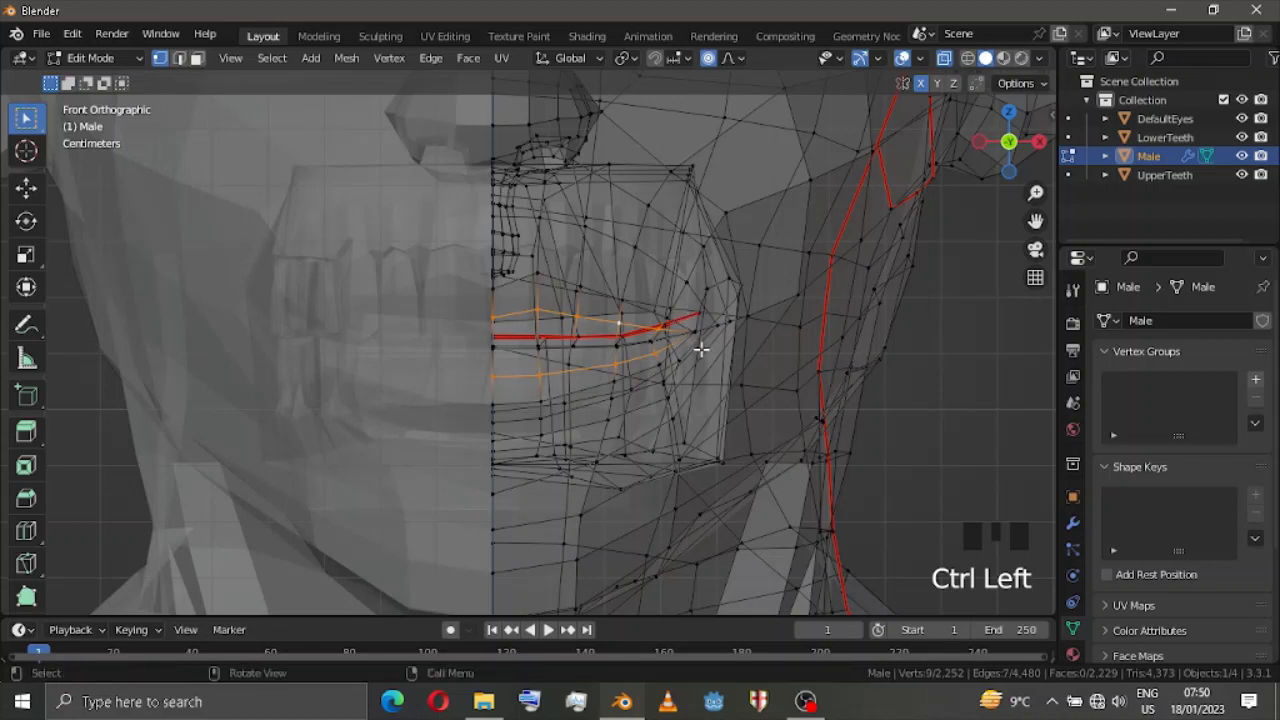
key("alt+z")
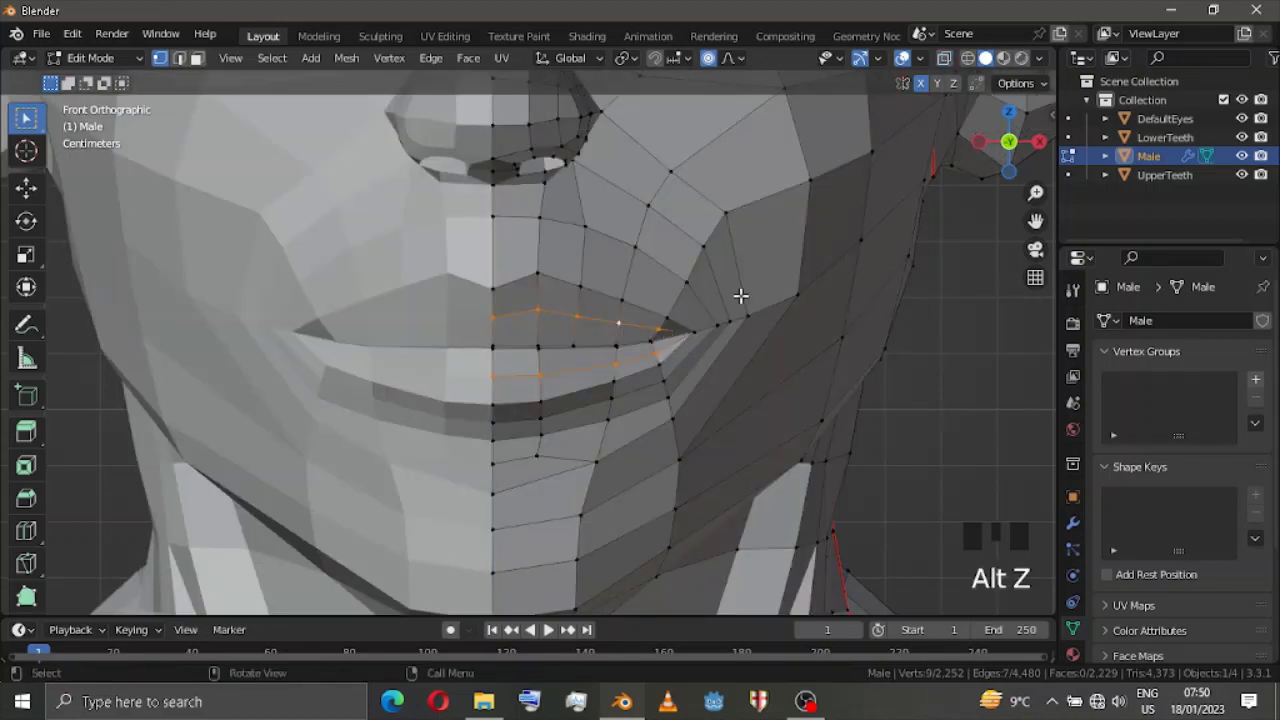
key("alt+s")
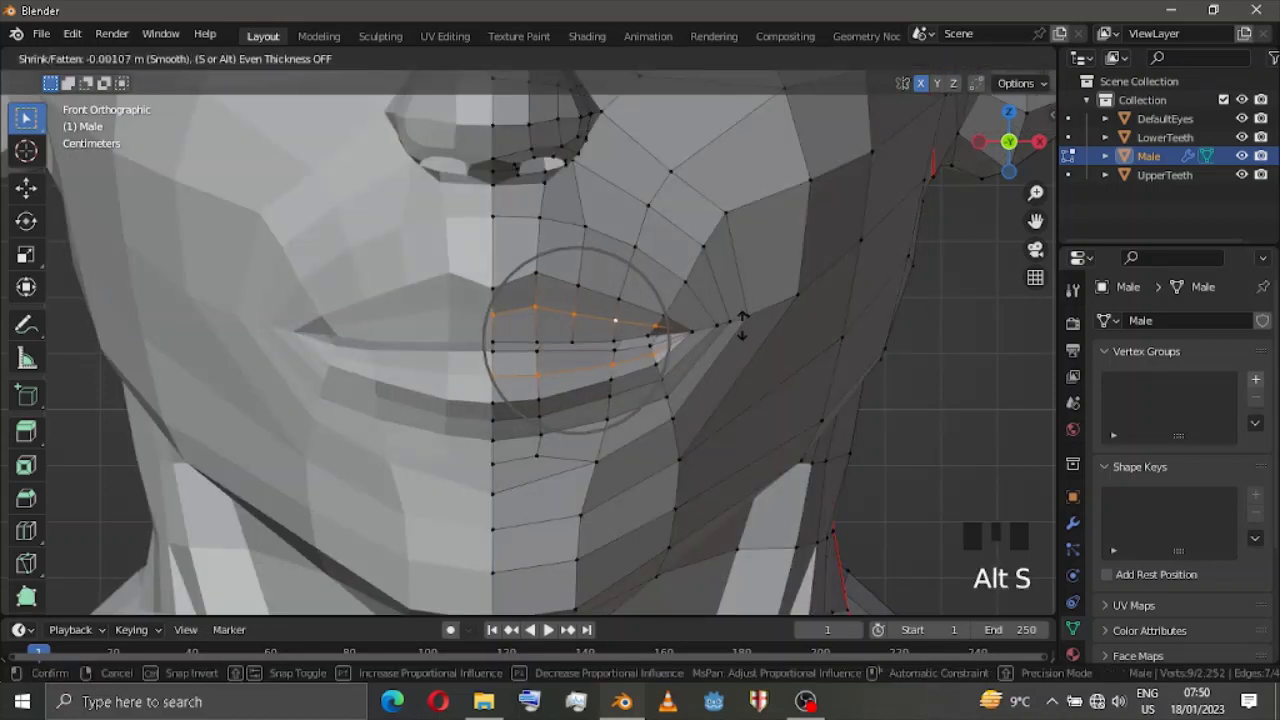
scroll(742, 295, "up", 2)
scroll(736, 255, "up", 3)
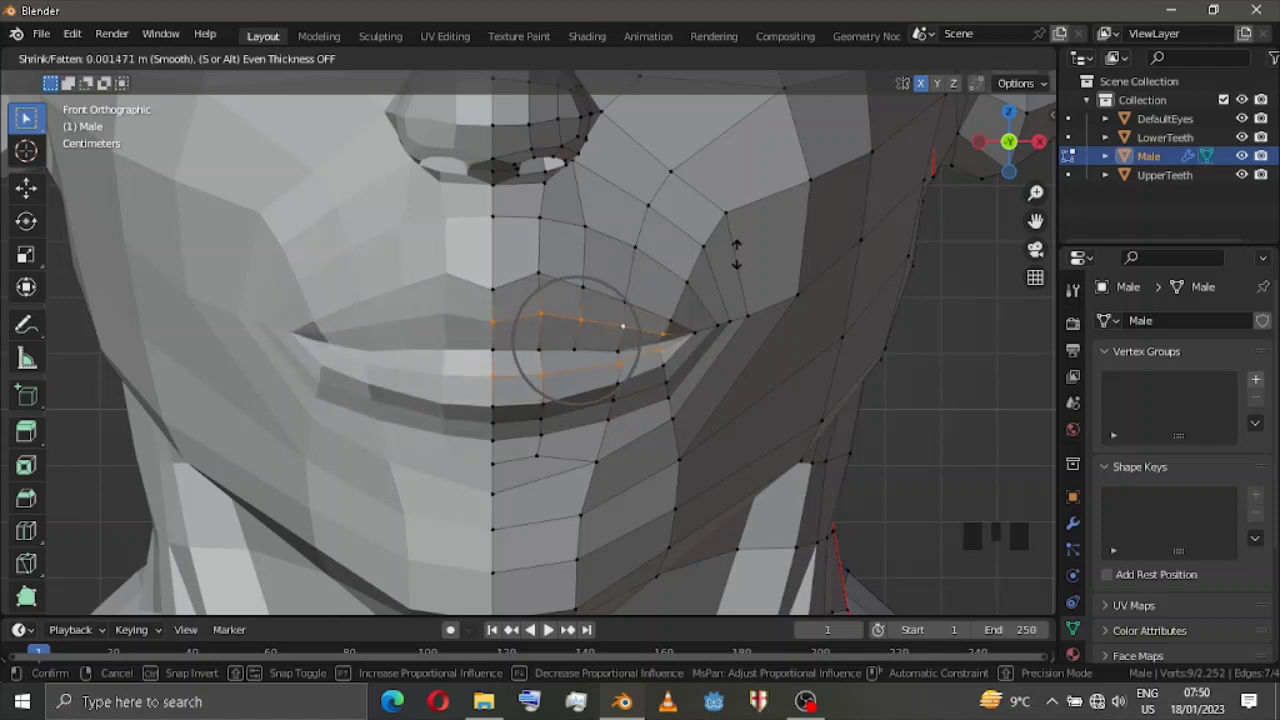
scroll(735, 256, "up", 4)
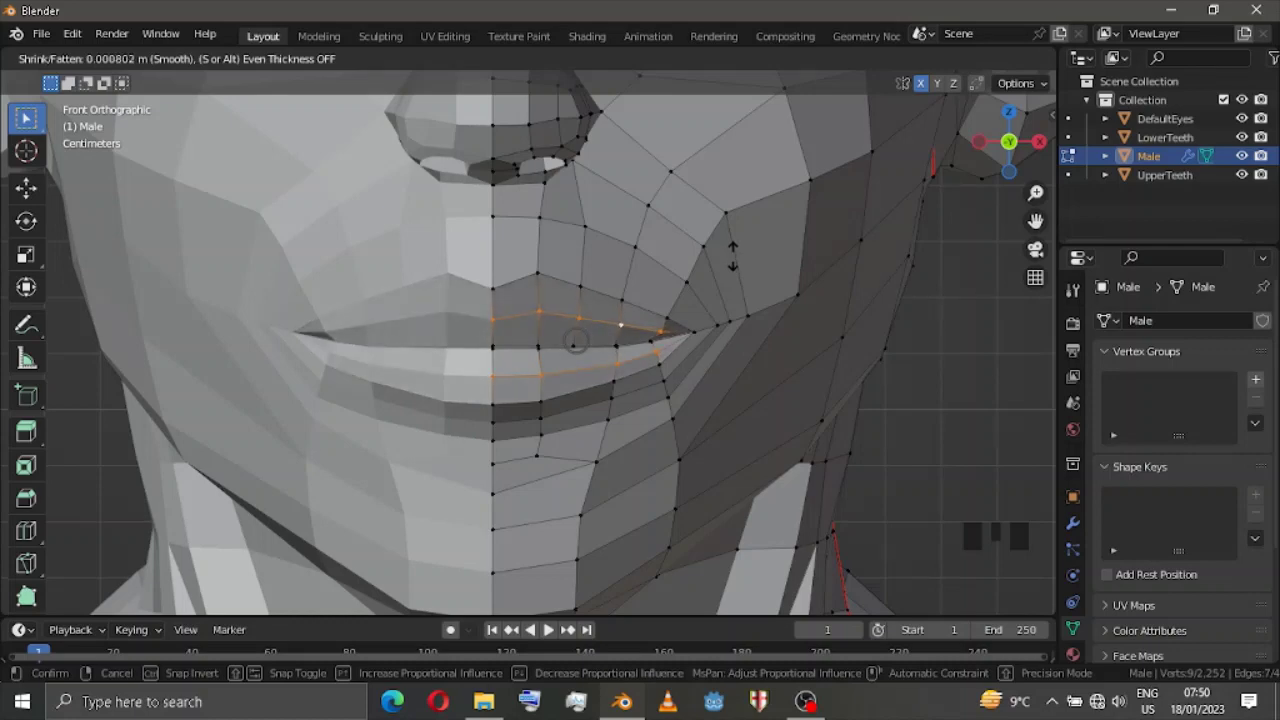
left_click(733, 255)
scroll(733, 256, "down", 5)
key("shift+alt+z")
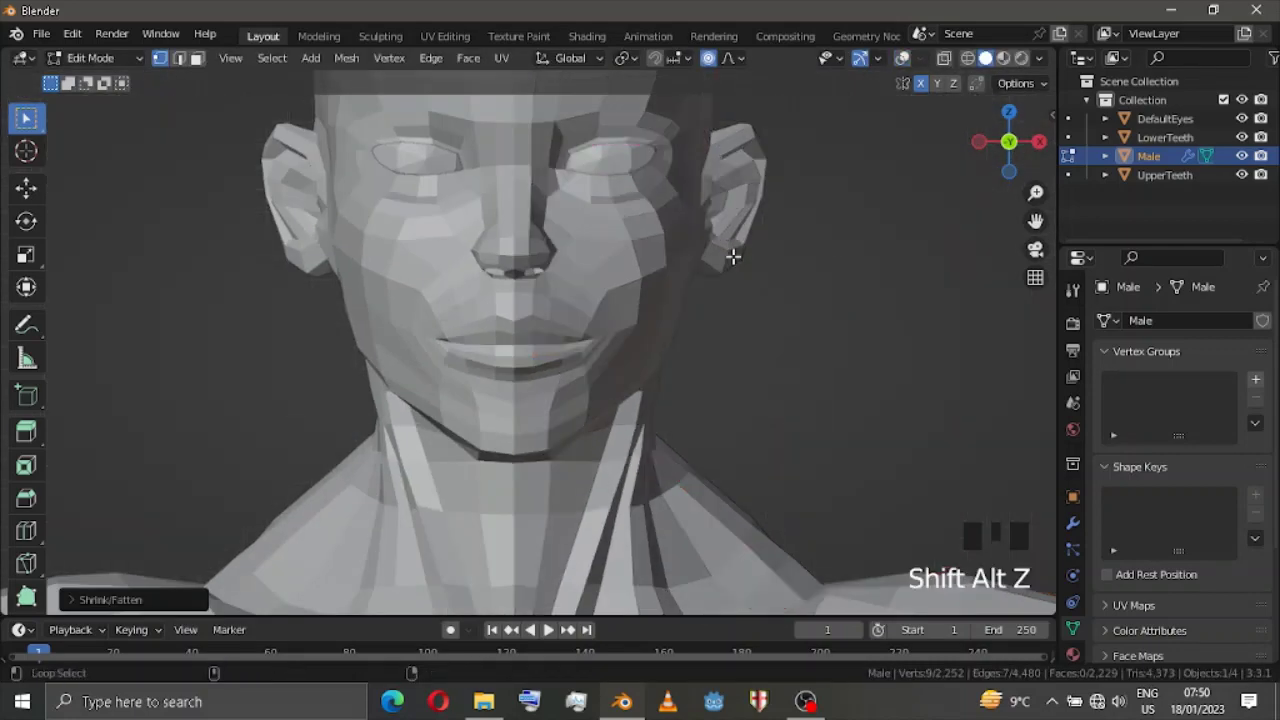
key("shift+alt+z")
In the side view, move the centreline vertex midway between the nose and upper lip slightly back into the face.
scroll(484, 304, "up", 2)
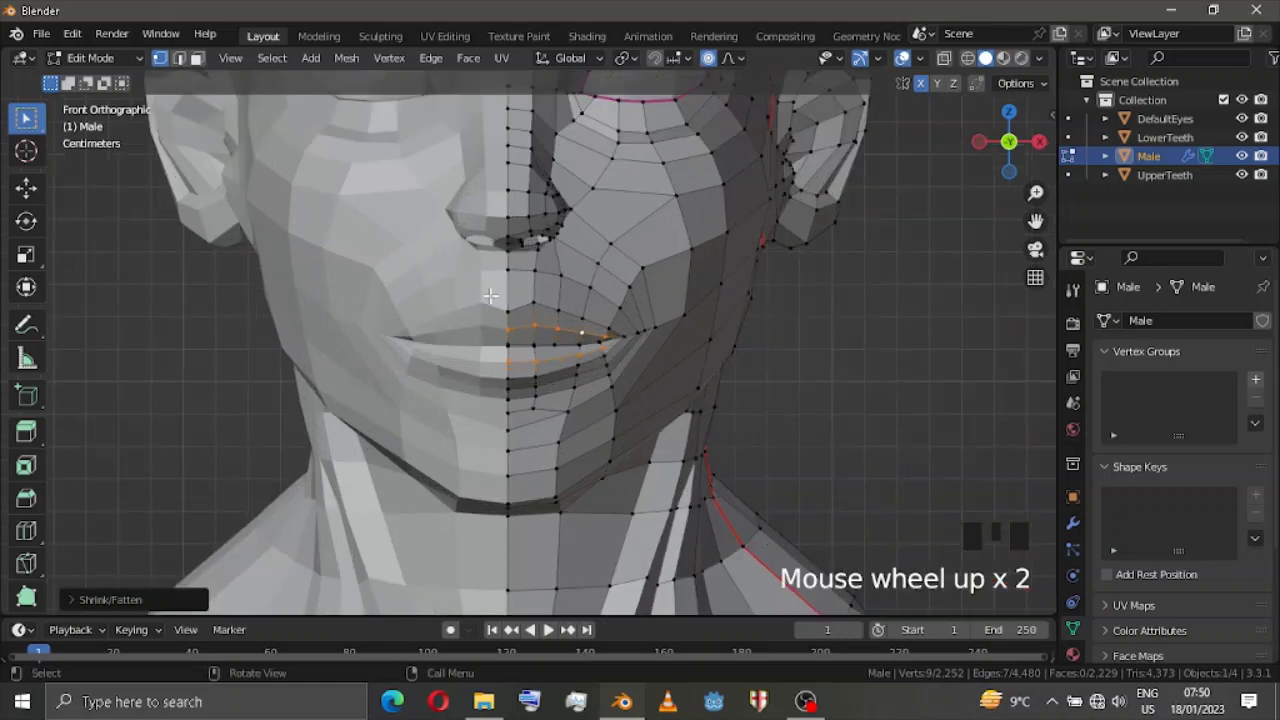
left_click(496, 292)
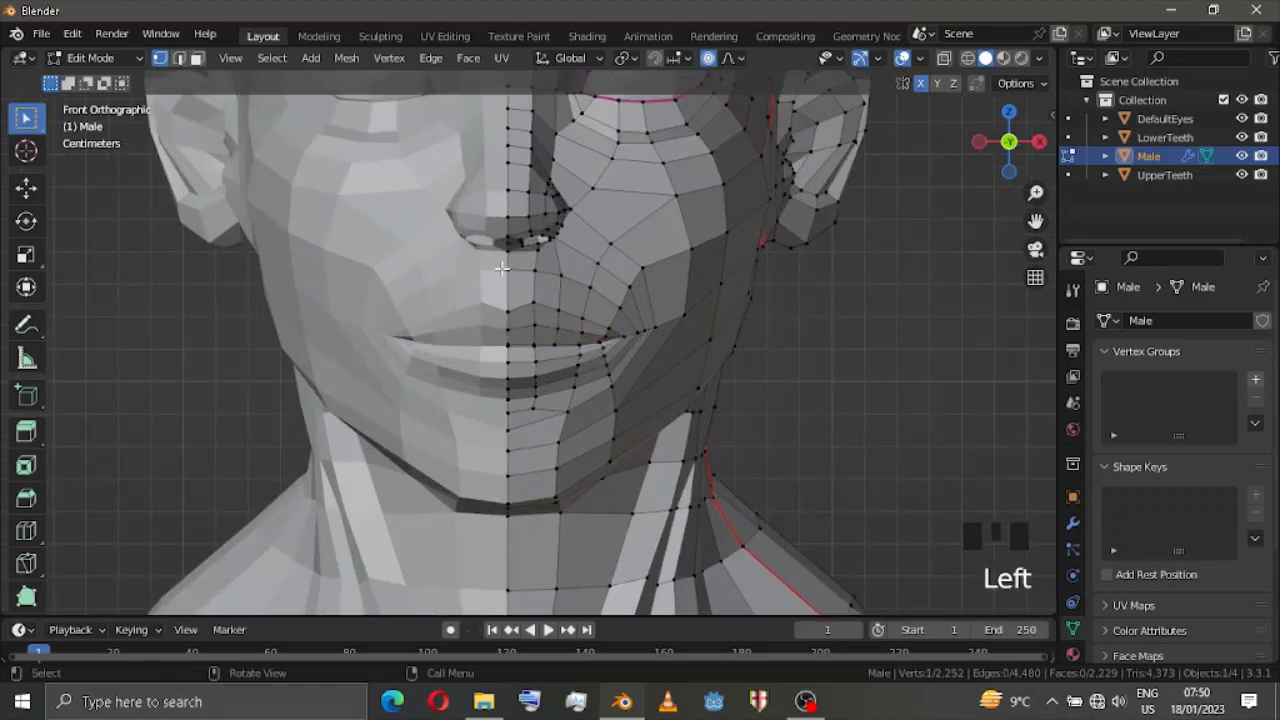
left_click(502, 268)
left_click(1039, 141)
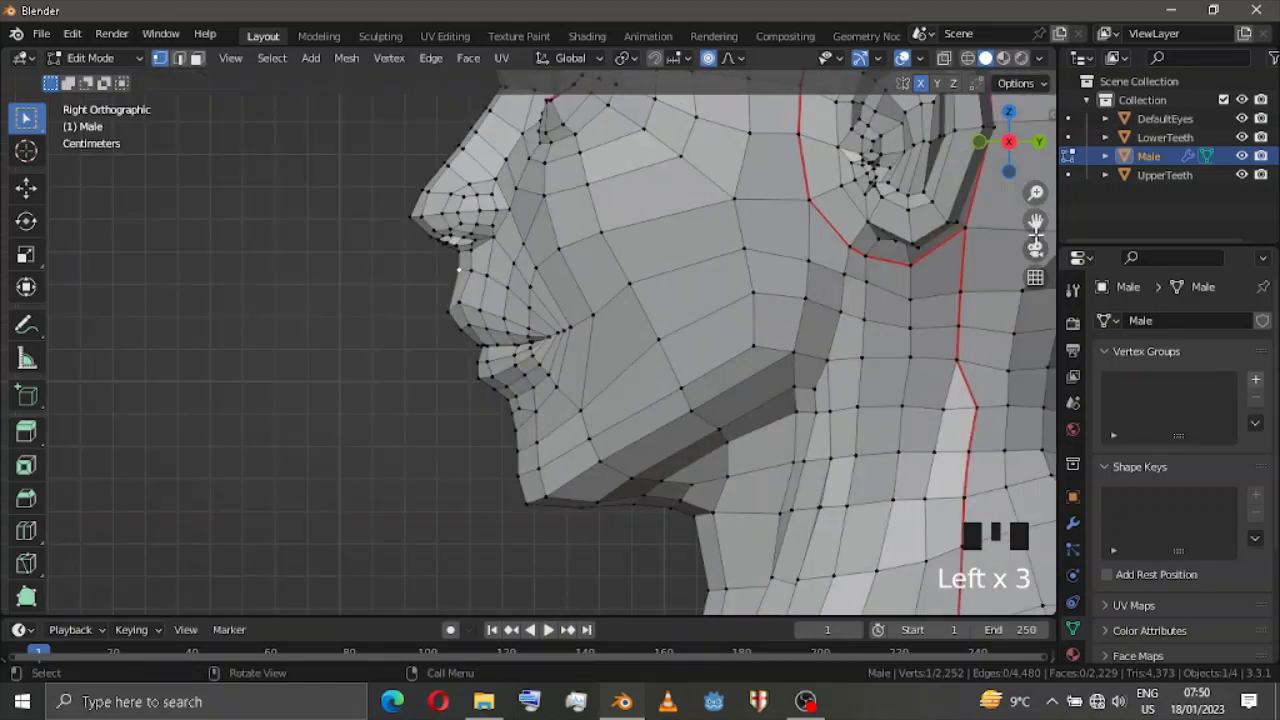
scroll(1036, 234, "up", 2)
left_click_drag(1036, 224, 1077, 302)
scroll(580, 289, "up", 3)
key("g")
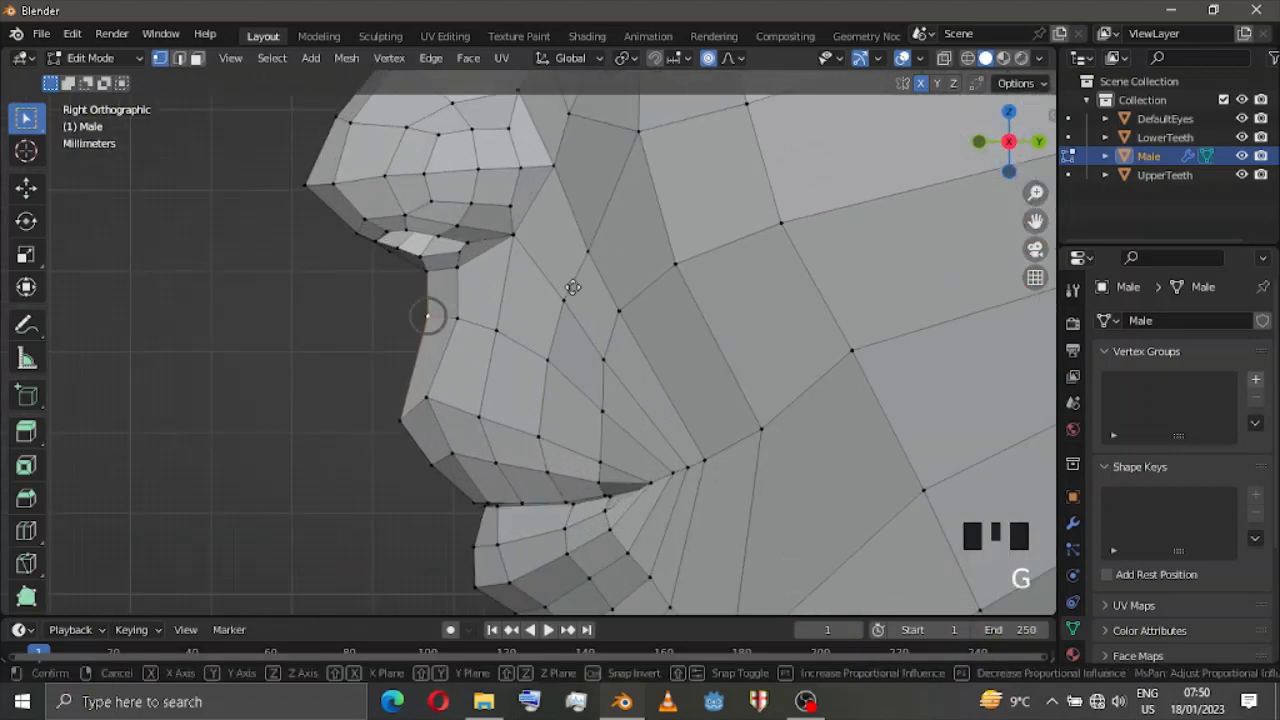
scroll(572, 287, "down", 5)
left_click(602, 308)
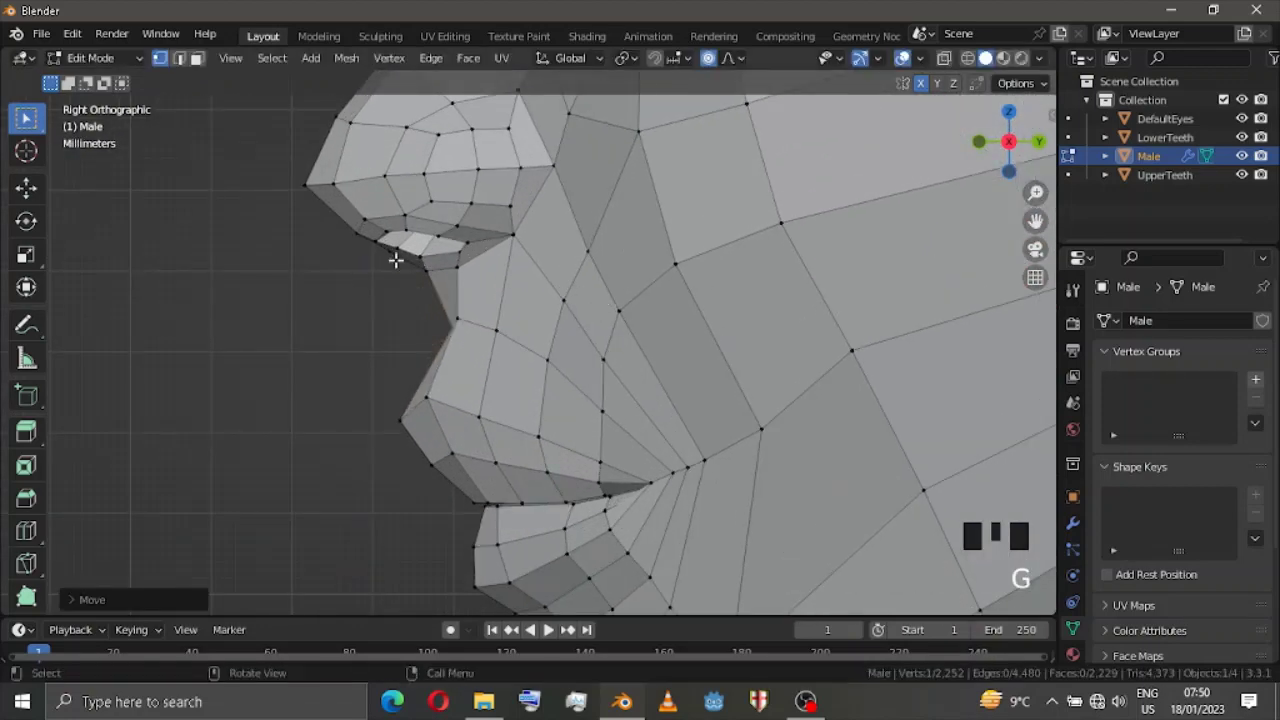
Move the centreline vertex under the nose back about 0.0036 m with size 0.007 m, and adjust the vertex below it with size 0.009321 m.
left_click(431, 274)
key("g")
scroll(437, 275, "down", 6)
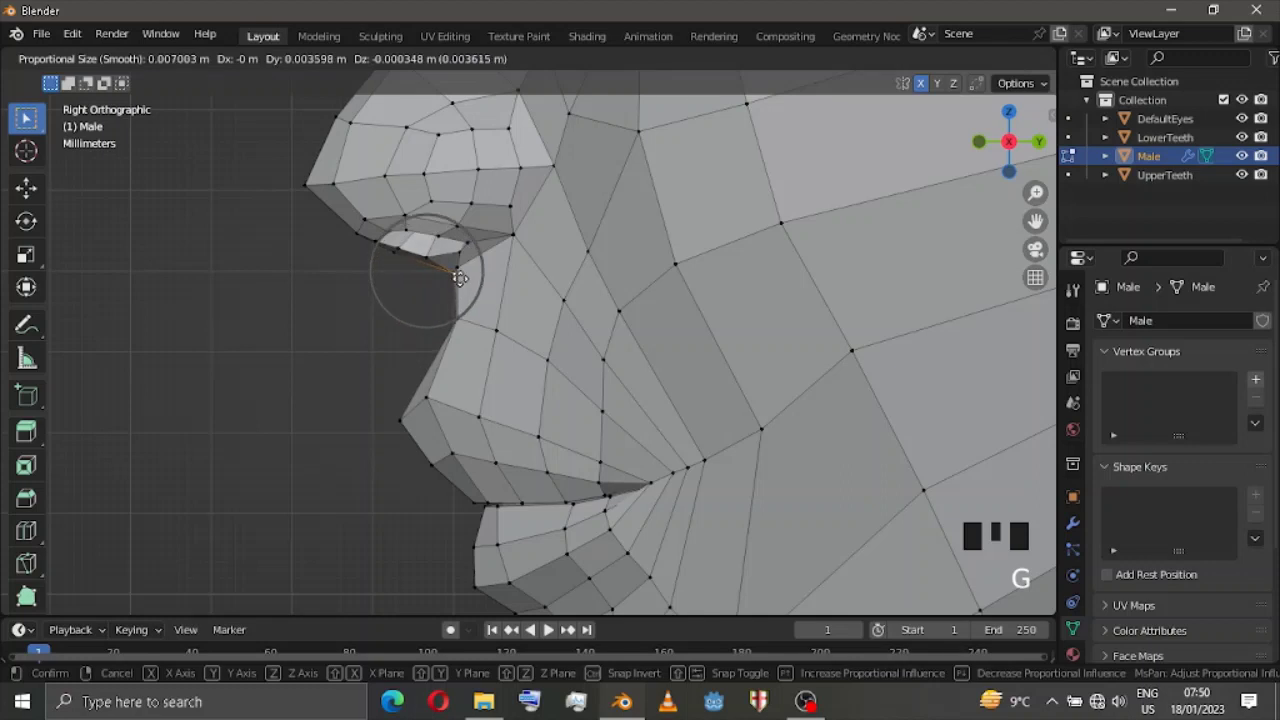
left_click(460, 280)
key("g")
scroll(462, 315, "down", 4)
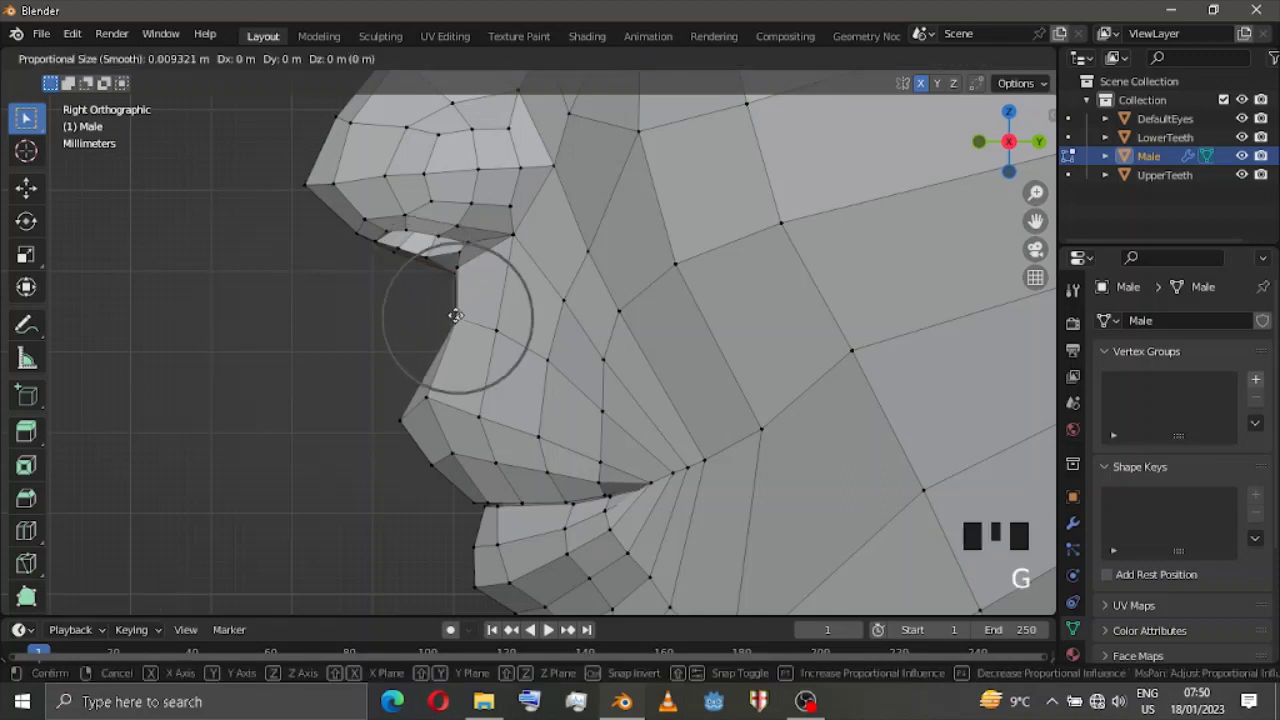
left_click(457, 315)
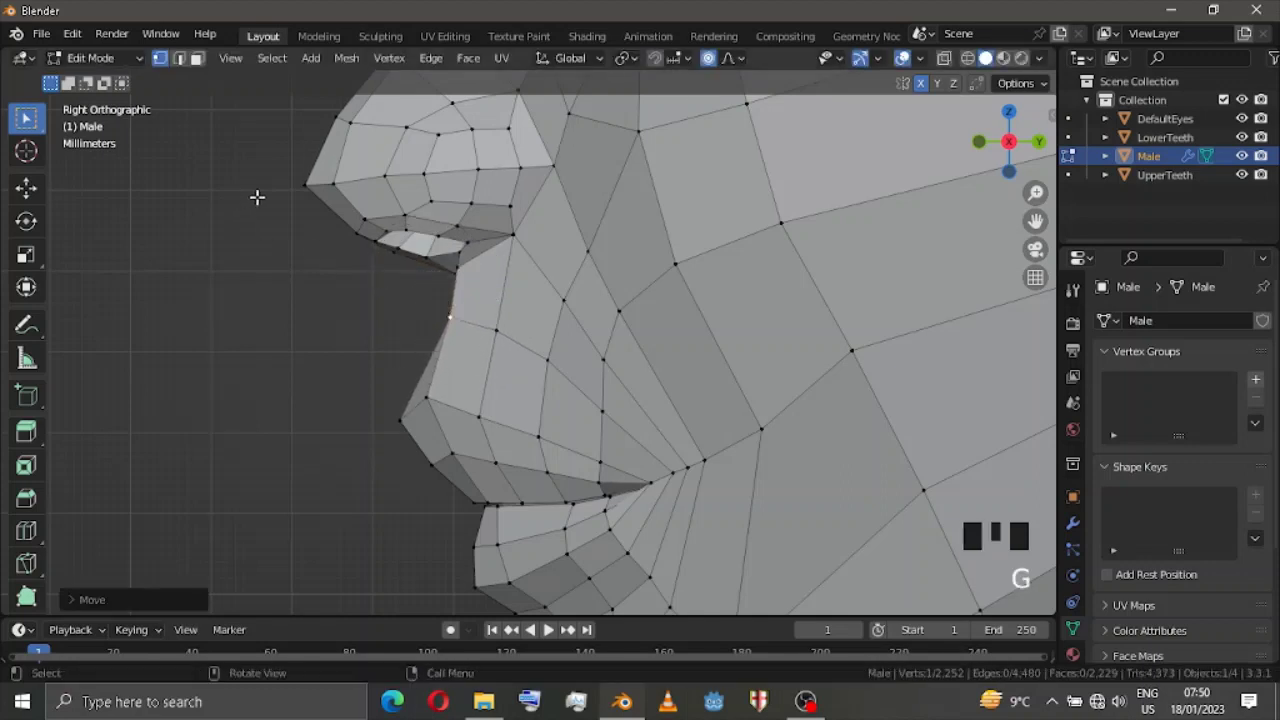
Pull the nose-tip vertex slightly back toward the face and check the profile without overlays.
scroll(257, 197, "down", 2)
left_click(370, 231)
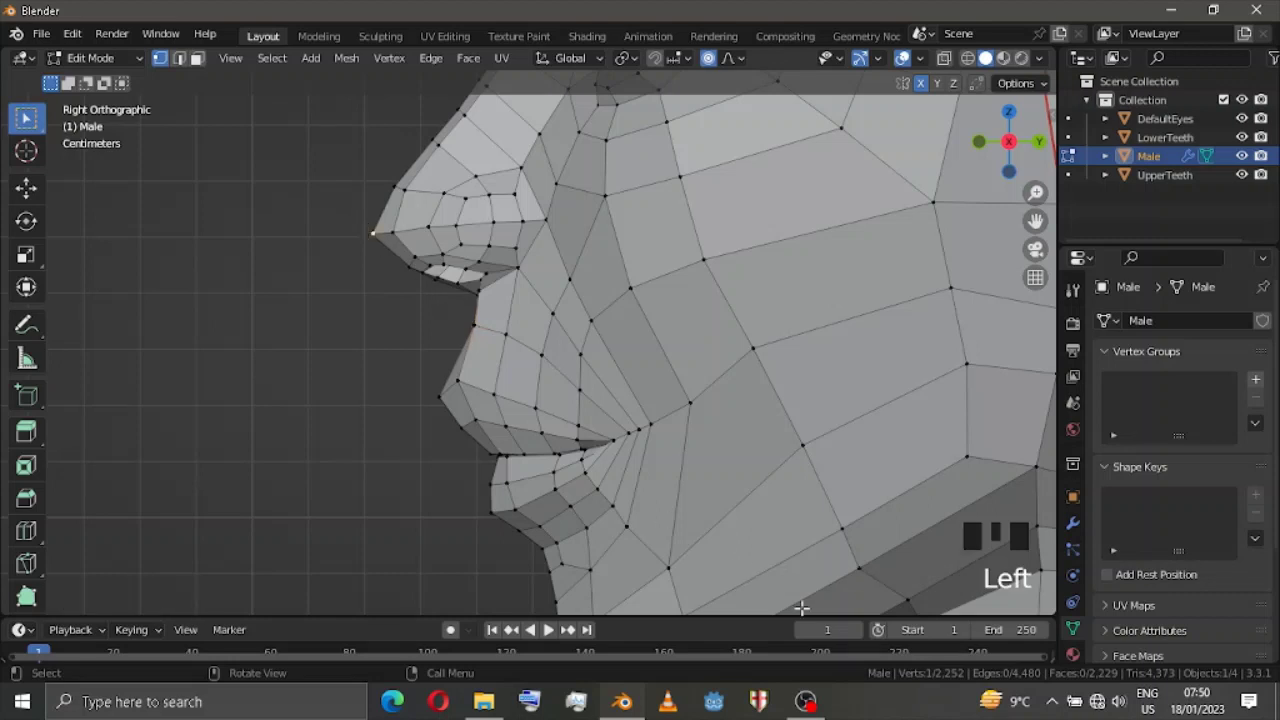
left_click(931, 710)
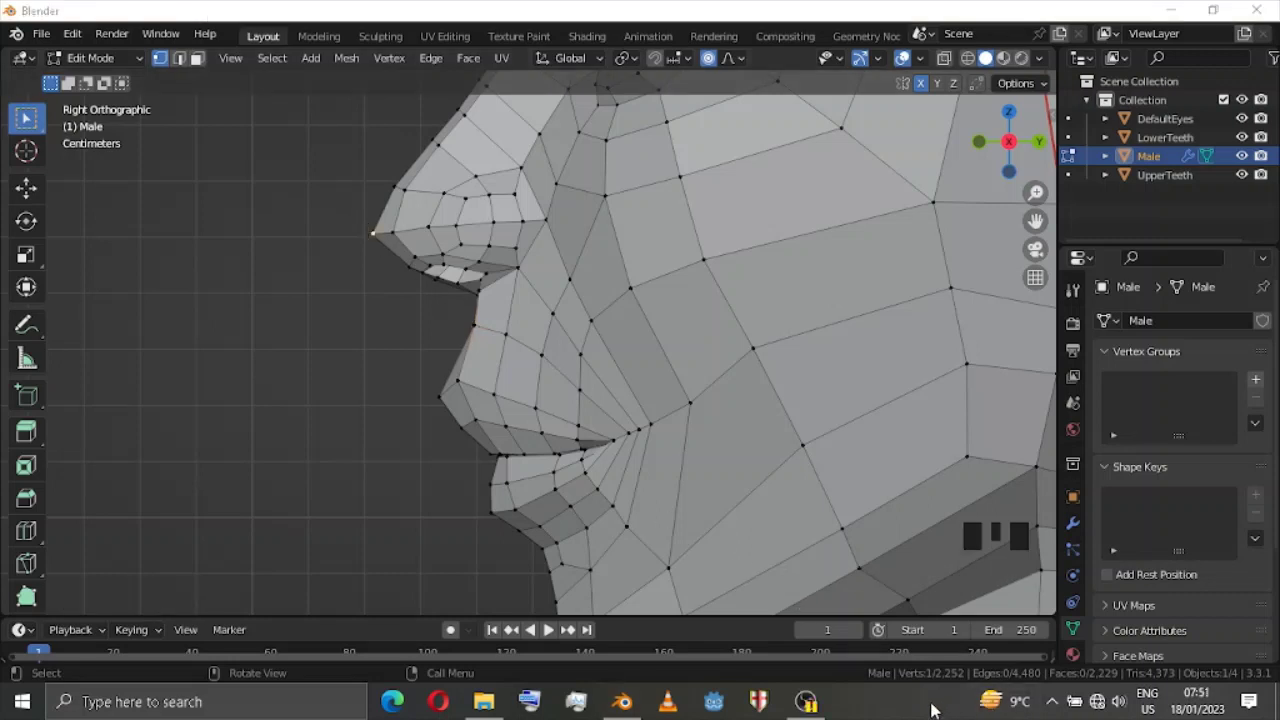
left_click(369, 231)
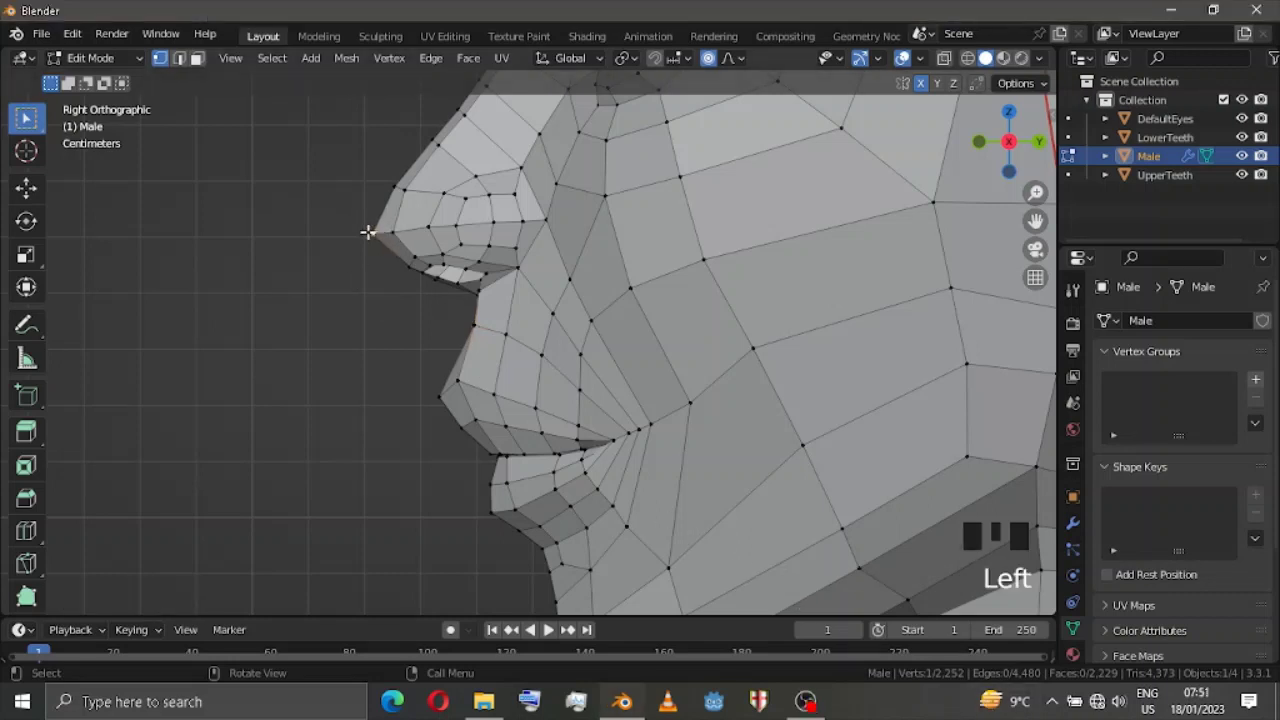
key("g")
left_click(381, 228)
scroll(414, 234, "down", 10)
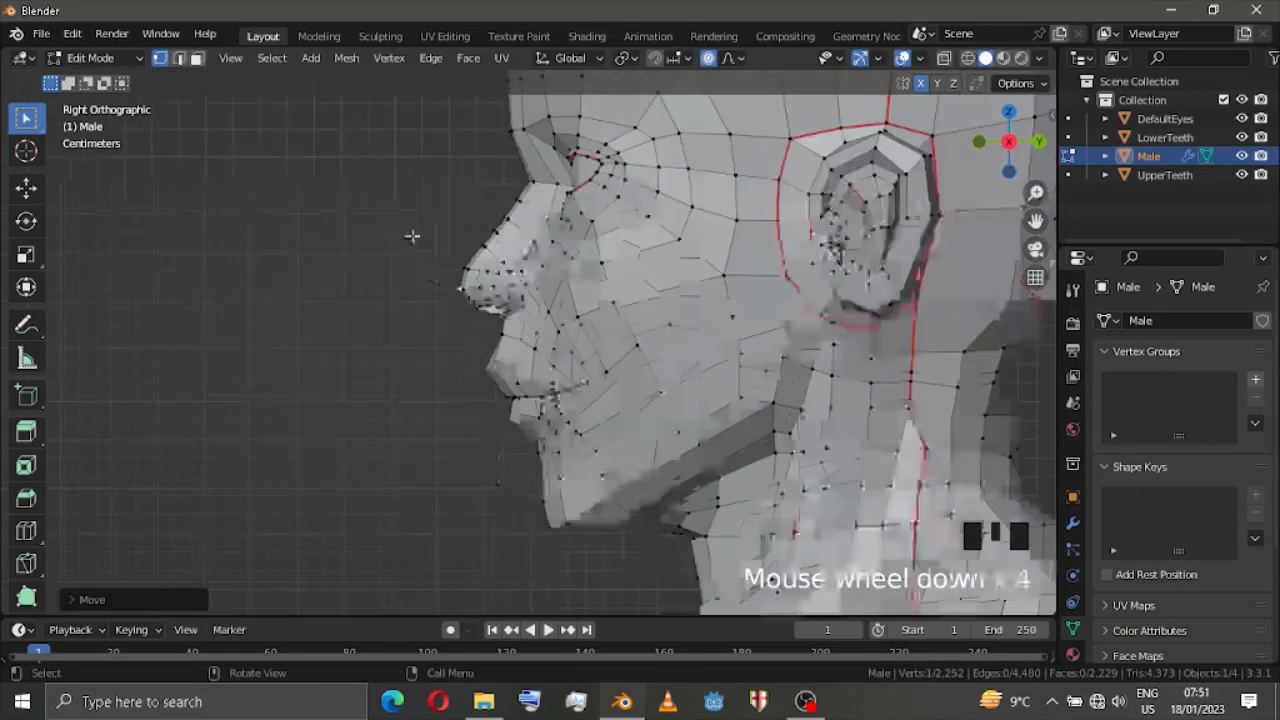
key("shift+alt+z")
scroll(505, 286, "up", 9)
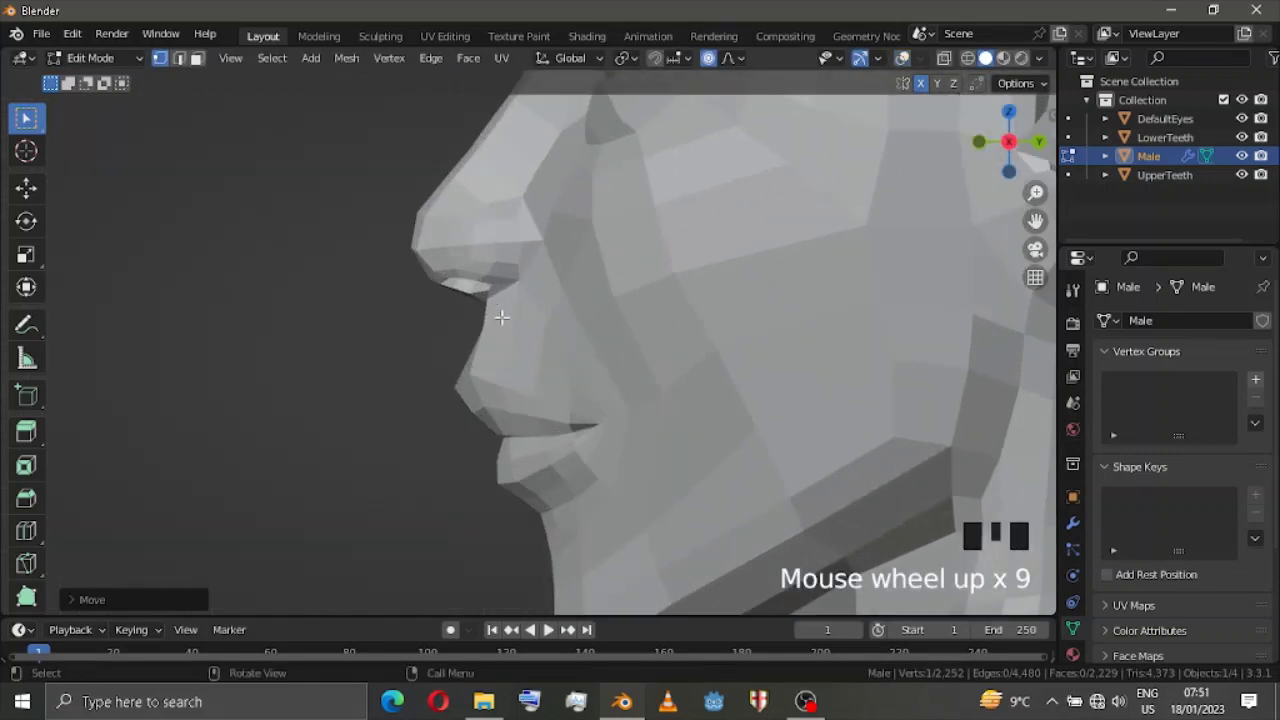
key("shift+alt+z")
scroll(479, 317, "up", 2)
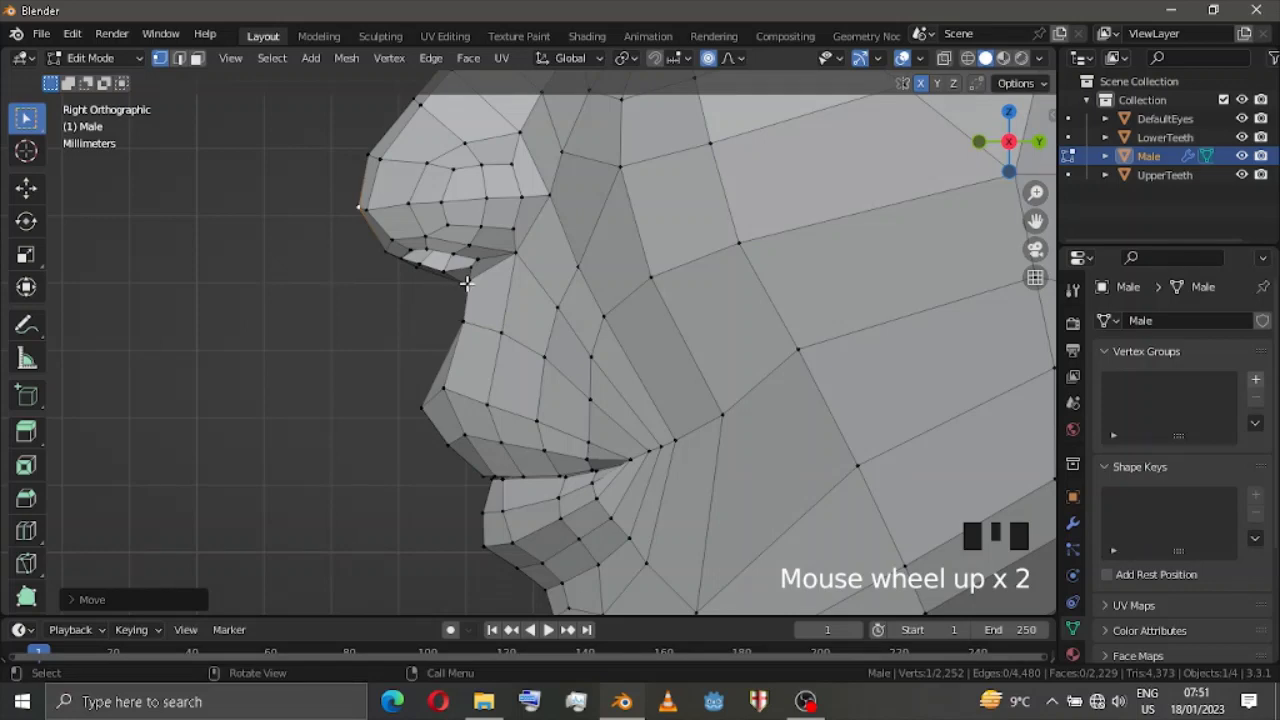
Select the edge where the nose base meets the upper-lip area and shift it slightly back into the face.
left_click(458, 282)
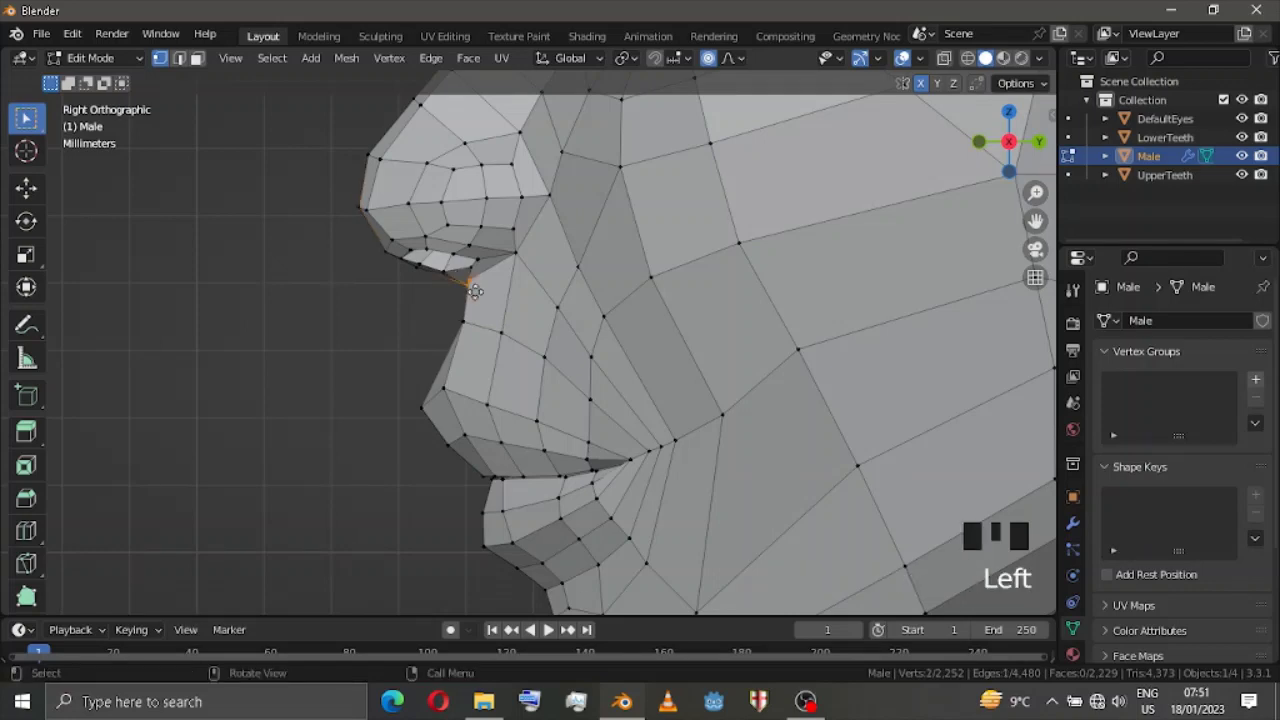
key("g")
left_click(492, 291)
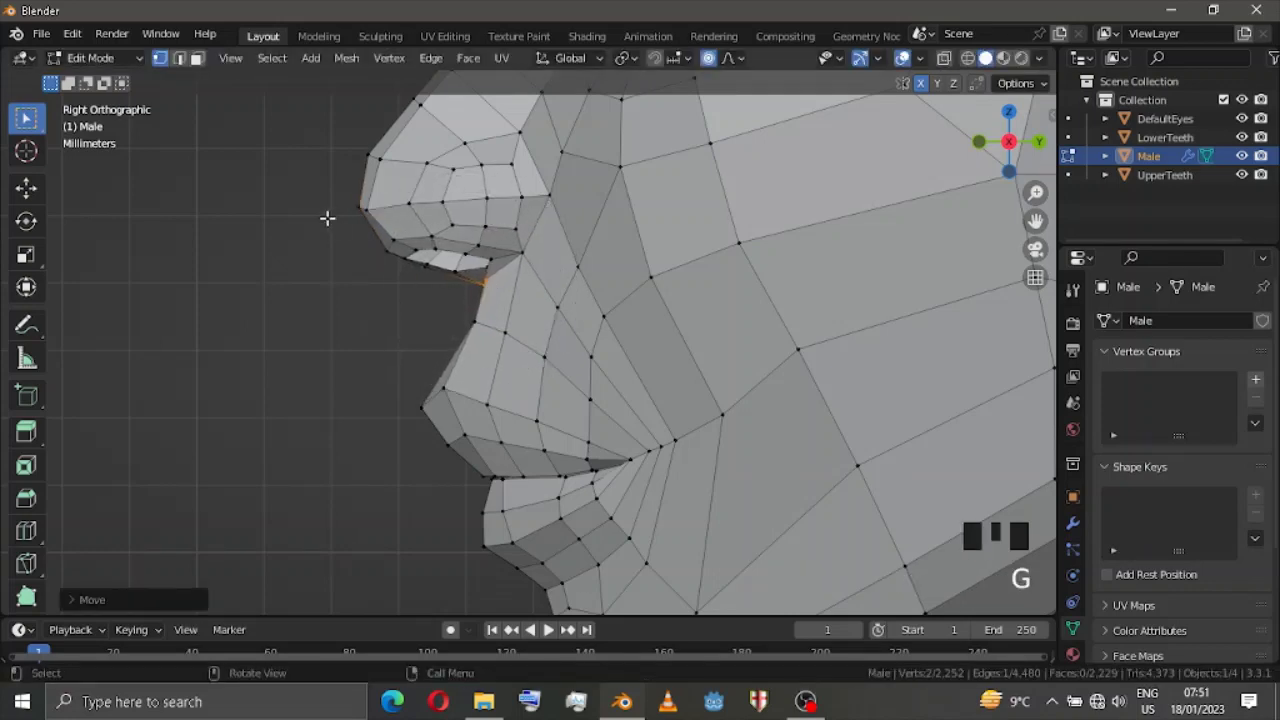
scroll(368, 180, "down", 4)
scroll(488, 313, "up", 5)
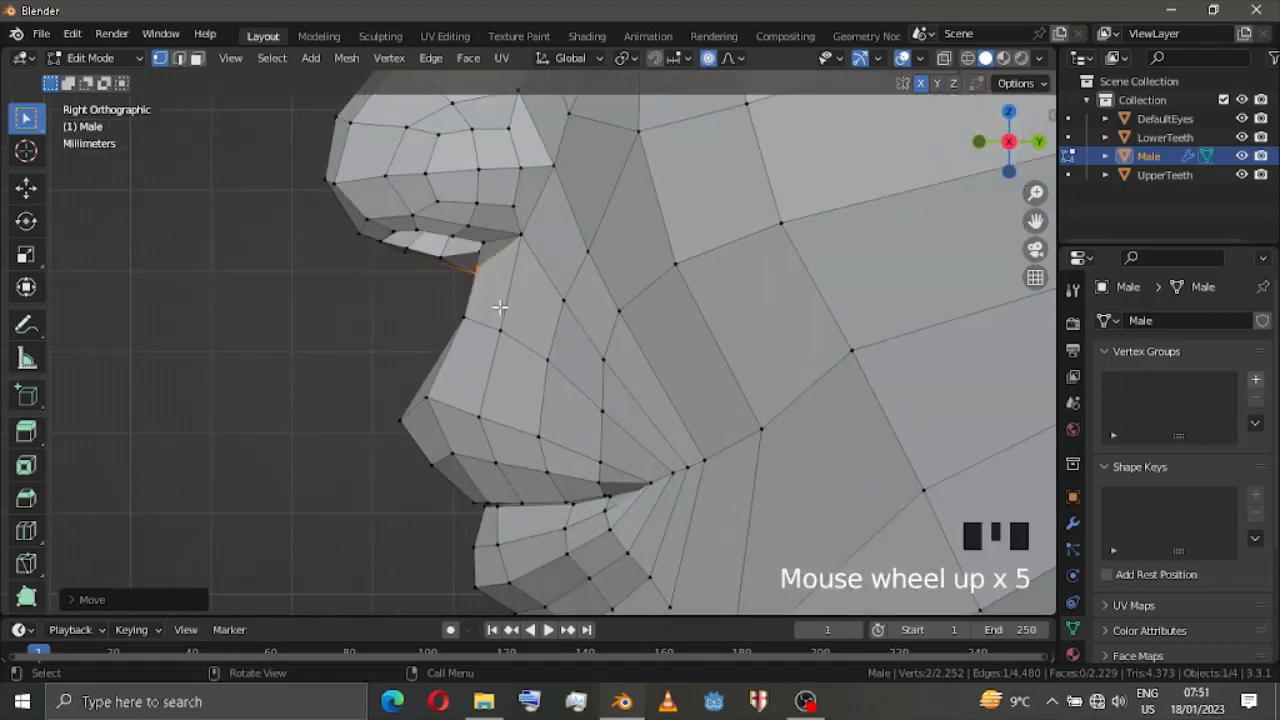
Try moving the nose bridge's middle vertices forward and up about 0.0044 m with proportional size 0.02925 m, viewing the profile without overlays.
scroll(800, 231, "down", 6)
left_click(507, 218)
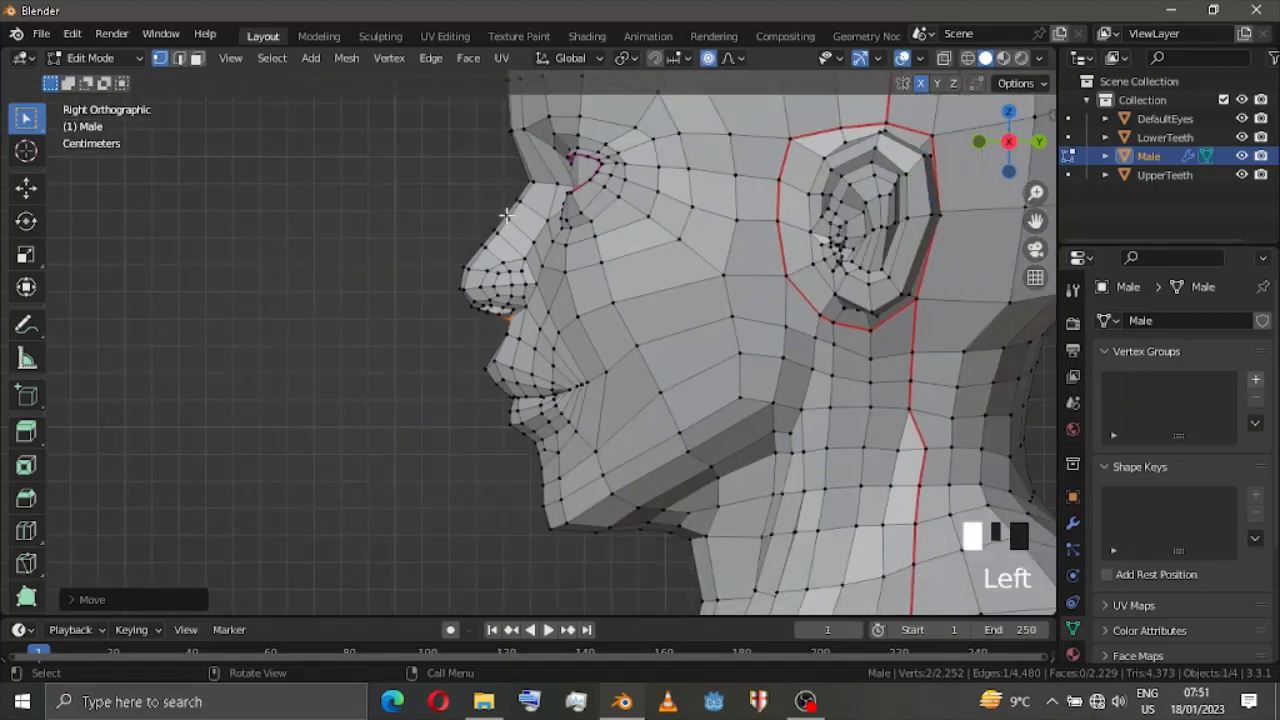
key("g")
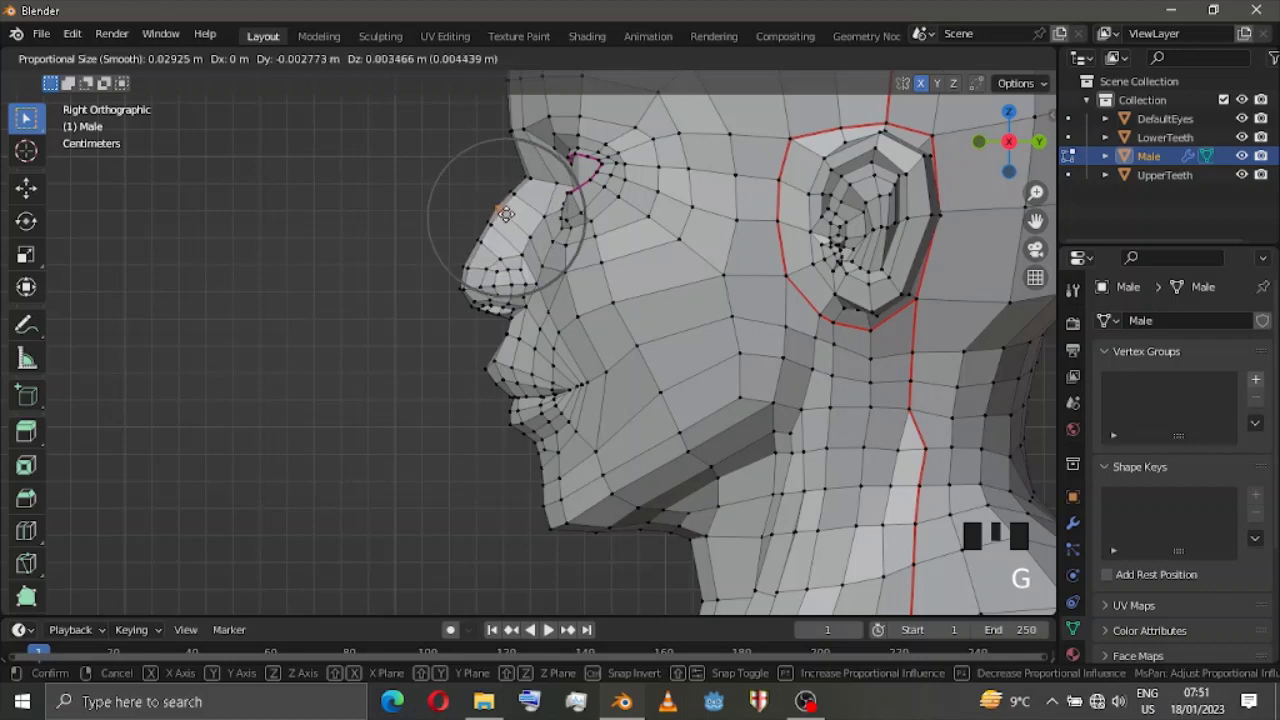
left_click(507, 212)
scroll(507, 212, "down", 2, "shift")
key("shift+alt+z")
scroll(650, 300, "down", 3)
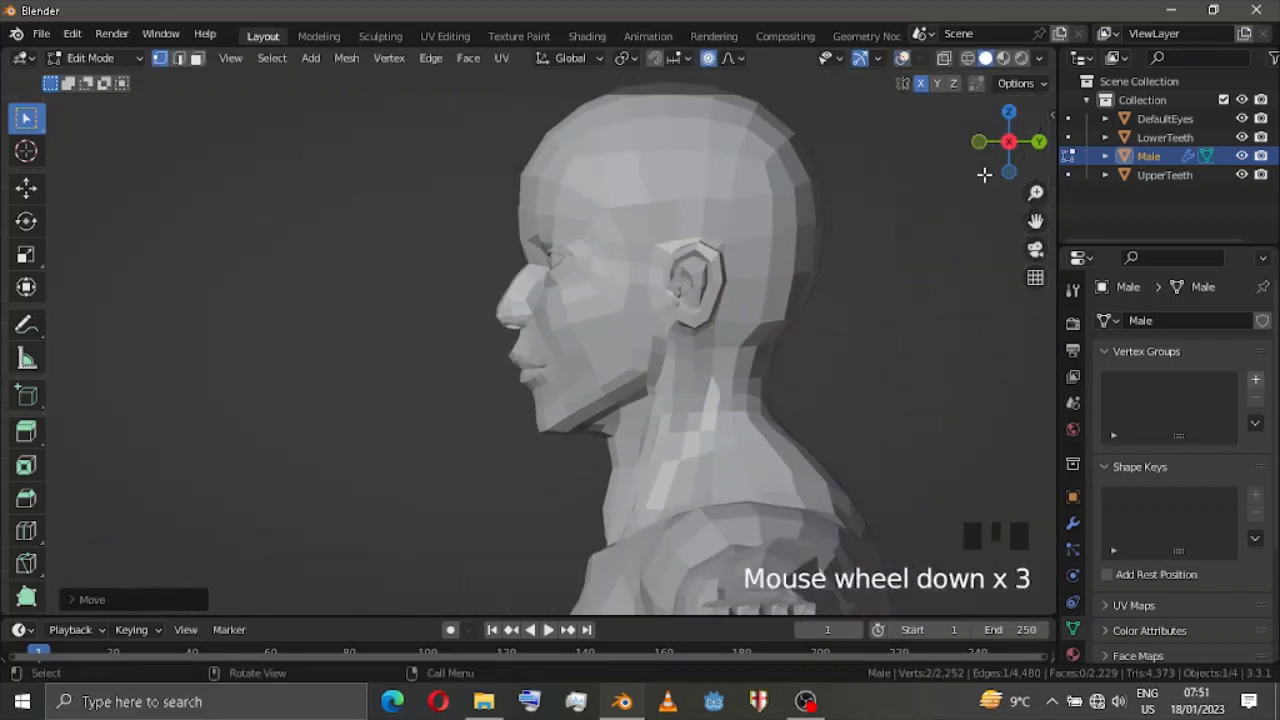
Inspect the head from an angle and in profile, and undo the last nose-bridge move.
mouse_move(1030, 150)
left_mouse_down()
mouse_move(1065, 150)
mouse_move(1045, 155)
left_mouse_up()
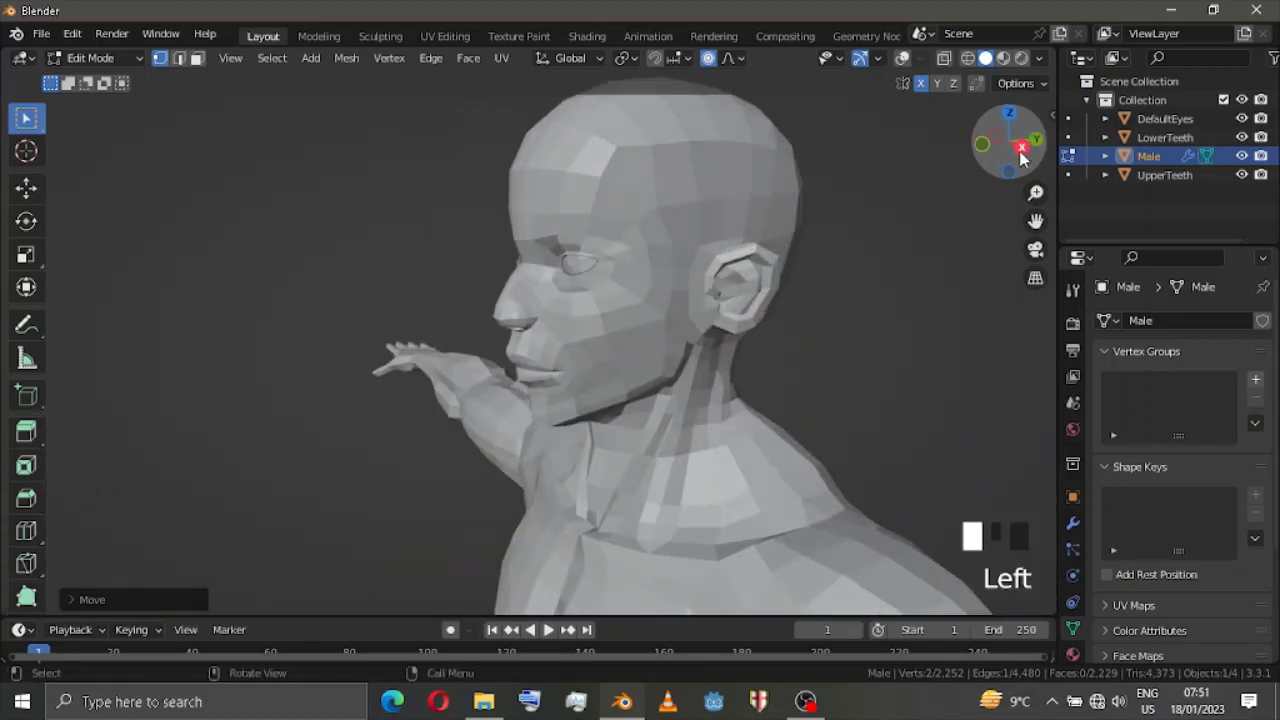
left_click(1022, 150)
key("z")
key("ctrl+z")
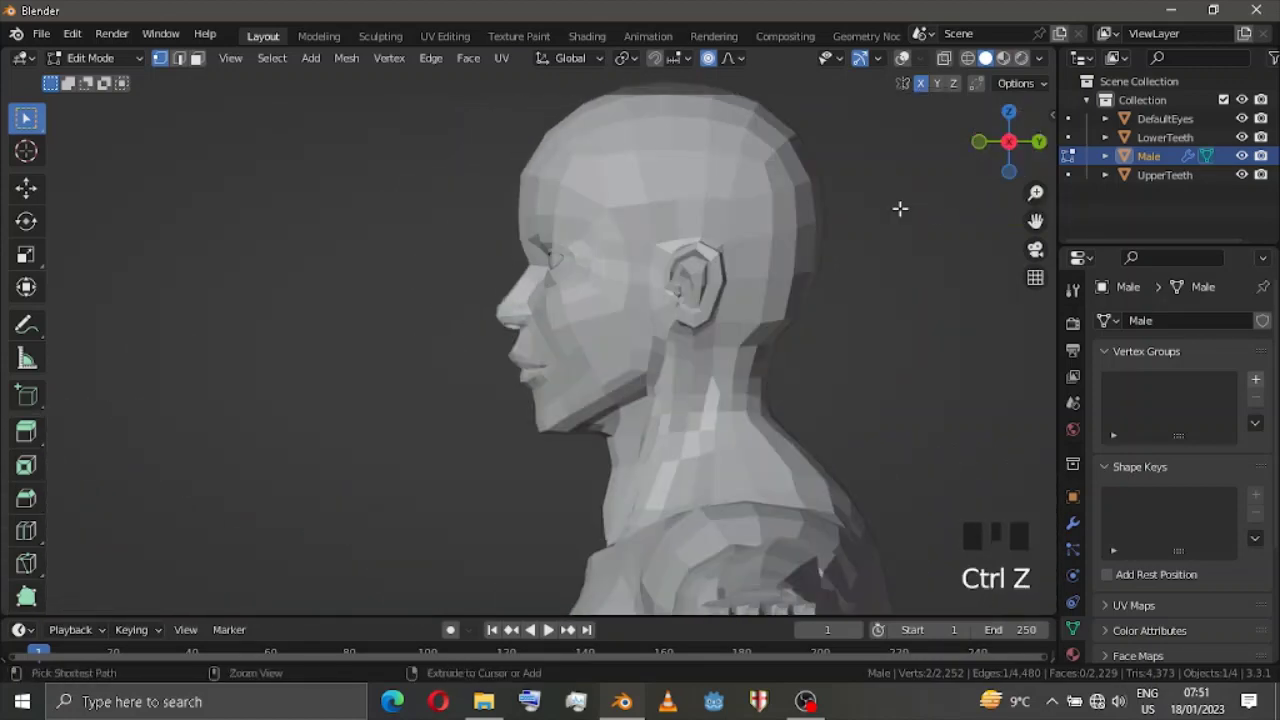
scroll(900, 208, "up", 3)
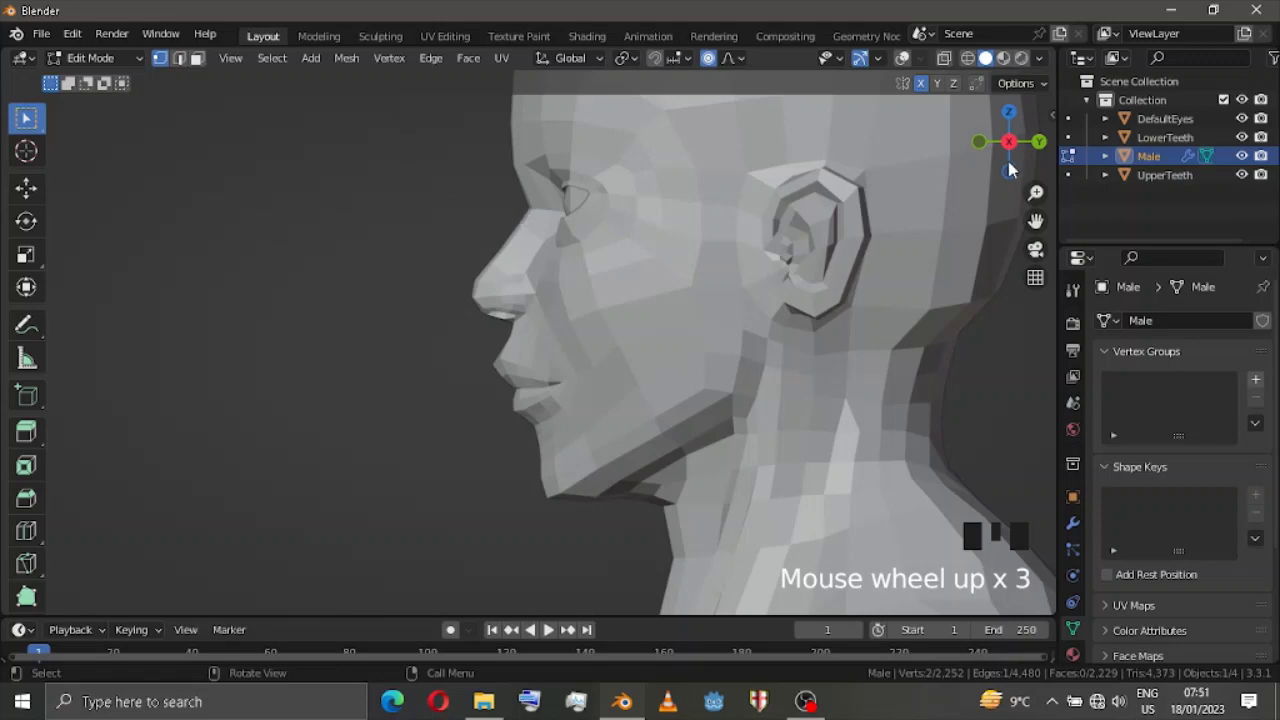
Move the outer ear-rim vertex inward toward the head in front view, using proportional editing with a 0.06898 m size.
left_click(978, 141)
key("shift+alt+z")
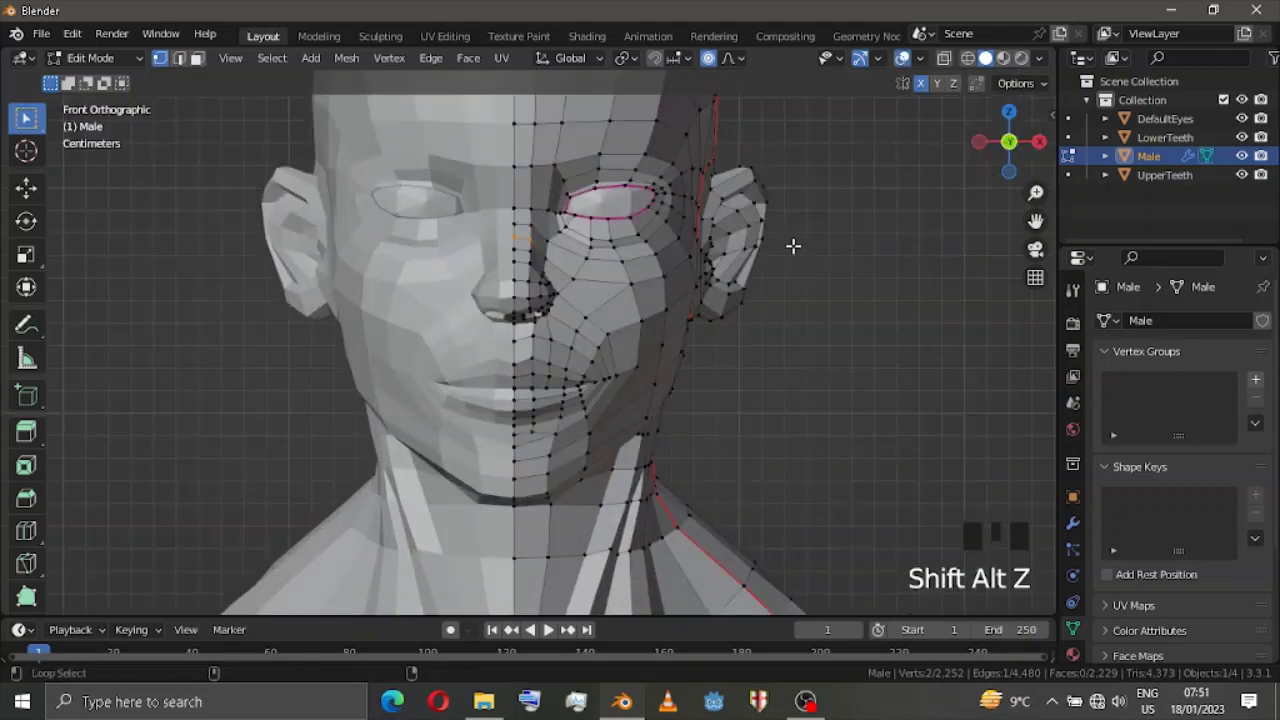
scroll(793, 246, "down", 1)
scroll(754, 262, "up", 2)
left_click(822, 224)
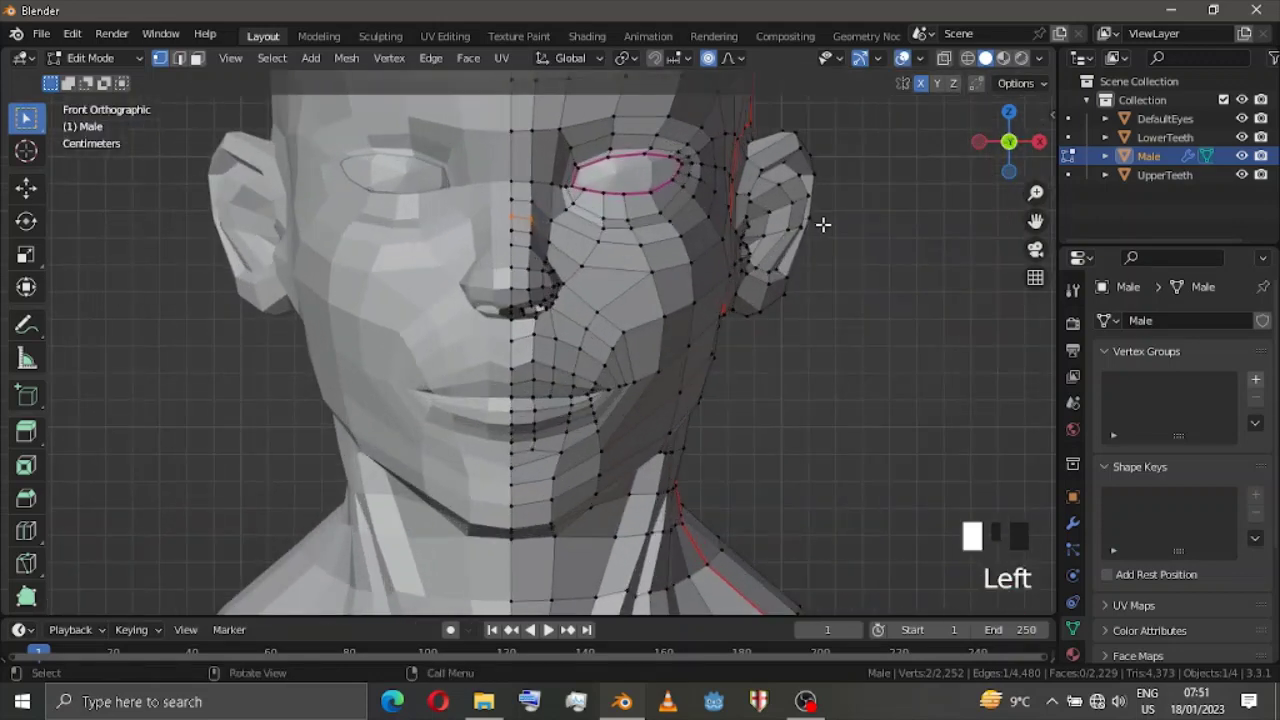
key("g")
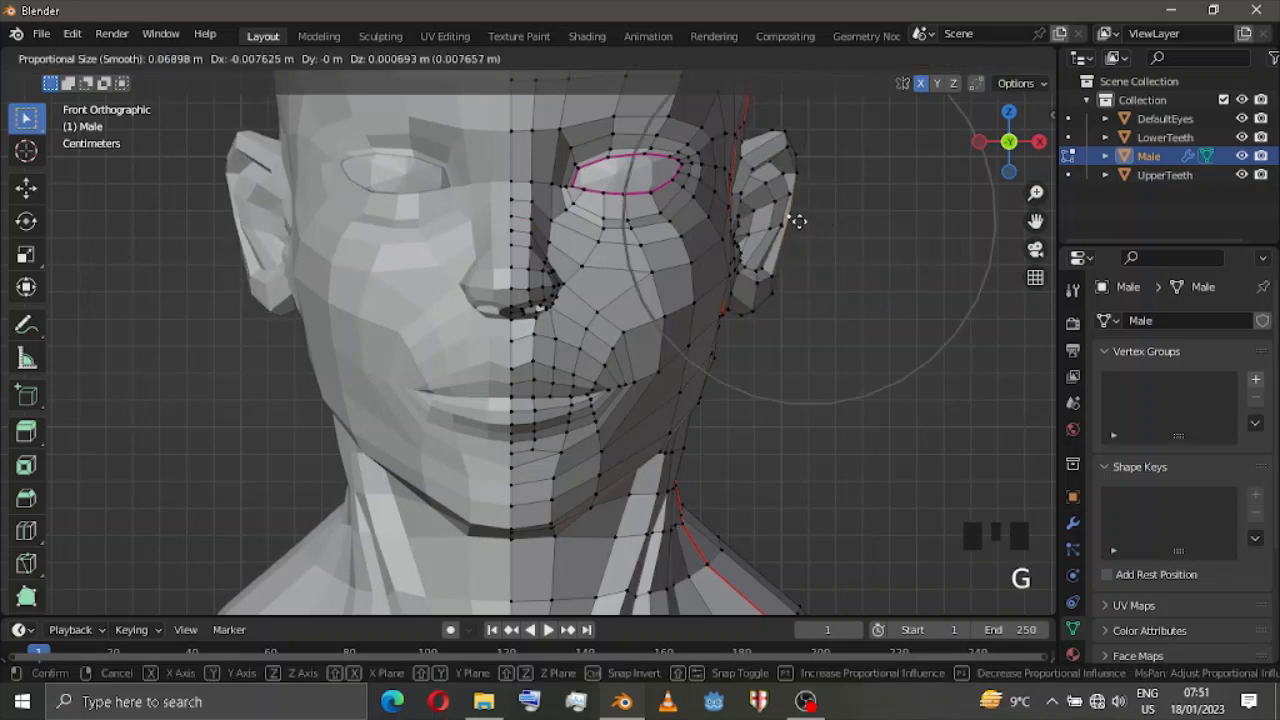
left_click(793, 263)
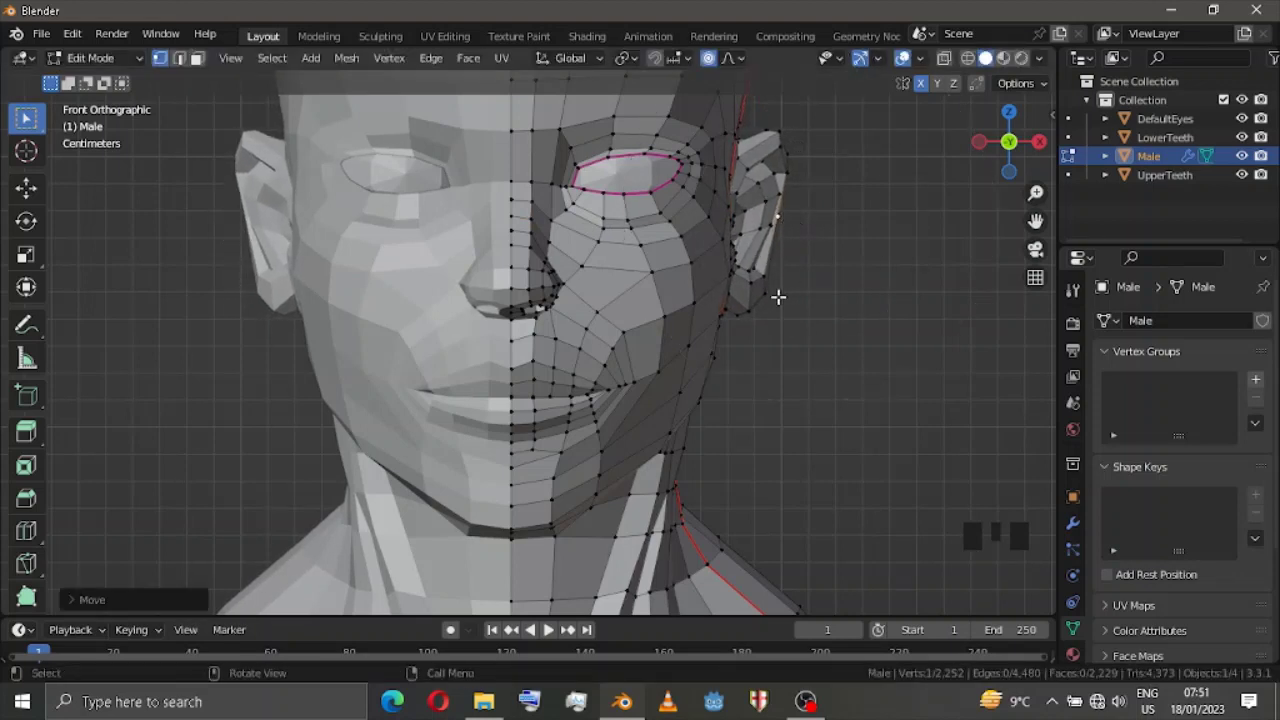
Move the ear's lower outer vertex inward and slightly down with a proportional size of 0.05701 m.
left_click(778, 296)
key("g")
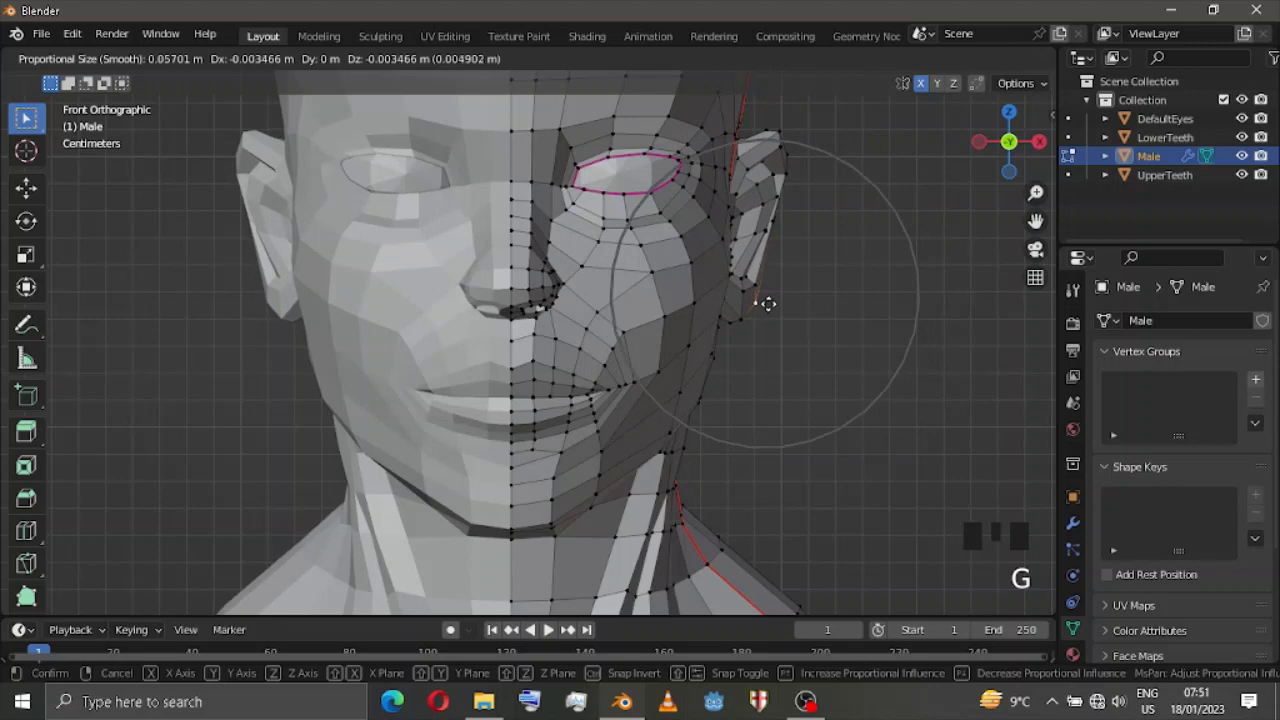
left_click(766, 306)
scroll(766, 305, "down", 3)
scroll(783, 387, "up", 2)
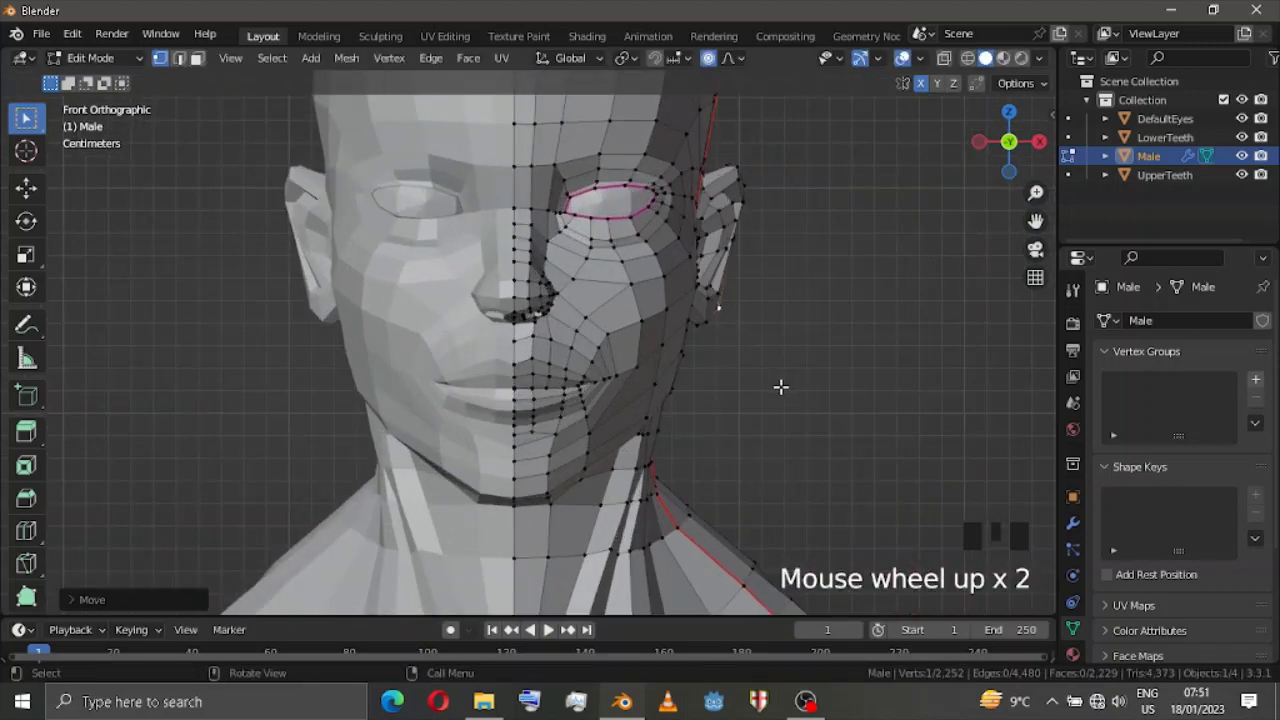
Inspect the narrowed ears and overall head shape from the front with the overlays hidden.
key("alt+z")
key("shift+alt+z")
key("alt+z")
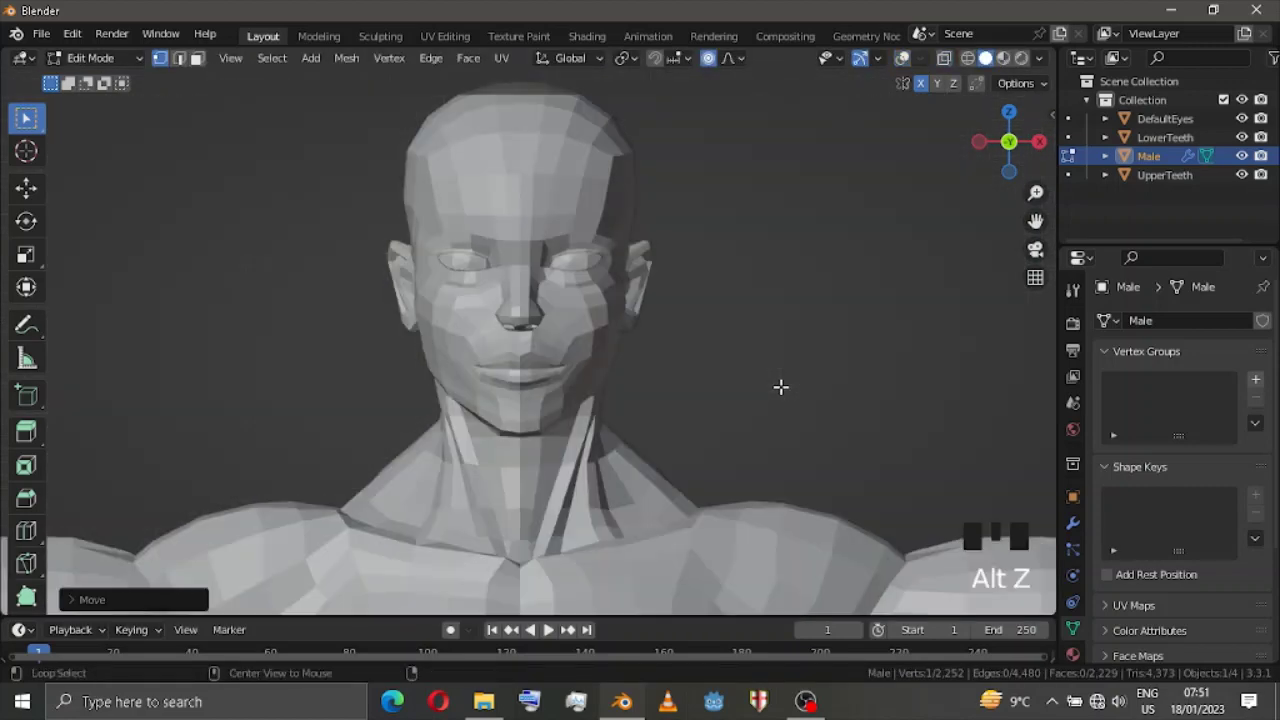
key("shift+alt+z")
key("shift+alt+z")
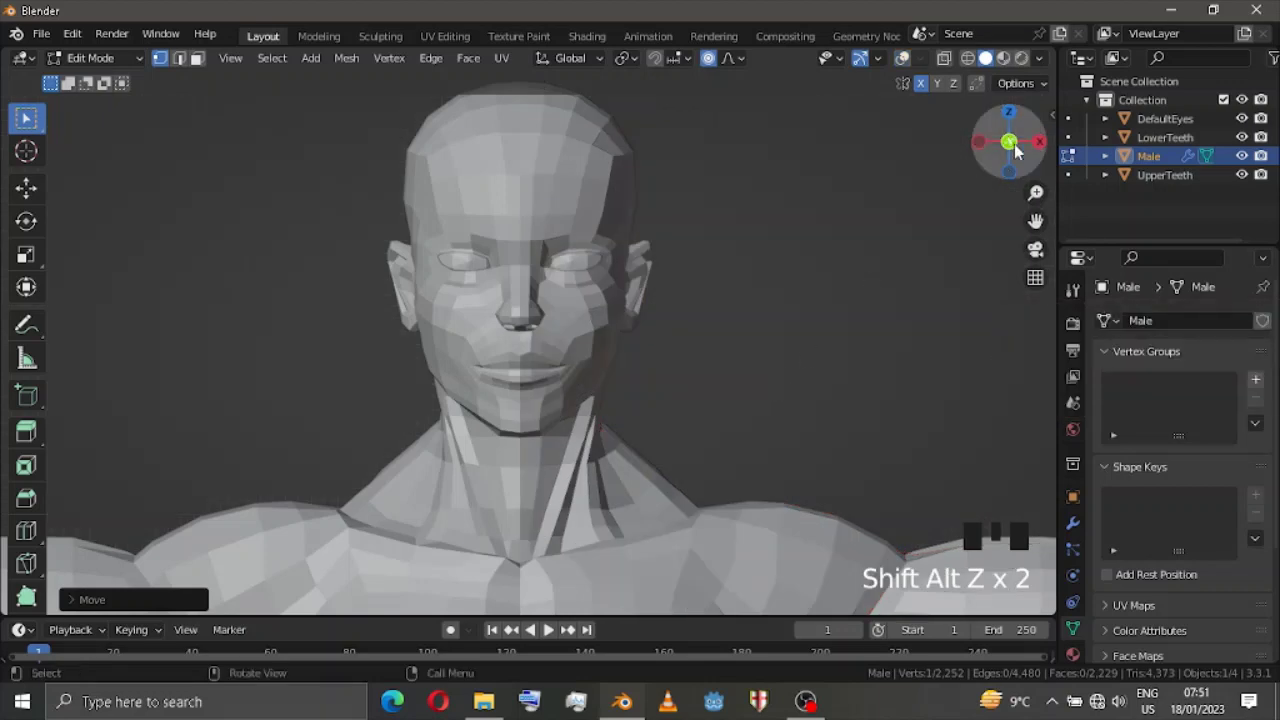
mouse_move(1014, 149)
left_mouse_down()
mouse_move(824, 149)
mouse_move(1163, 149)
mouse_move(901, 149)
mouse_move(978, 95)
mouse_move(985, 558)
mouse_move(925, 20)
mouse_move(1010, 144)
left_mouse_up()
left_click(999, 143)
scroll(1000, 146, "up", 1)
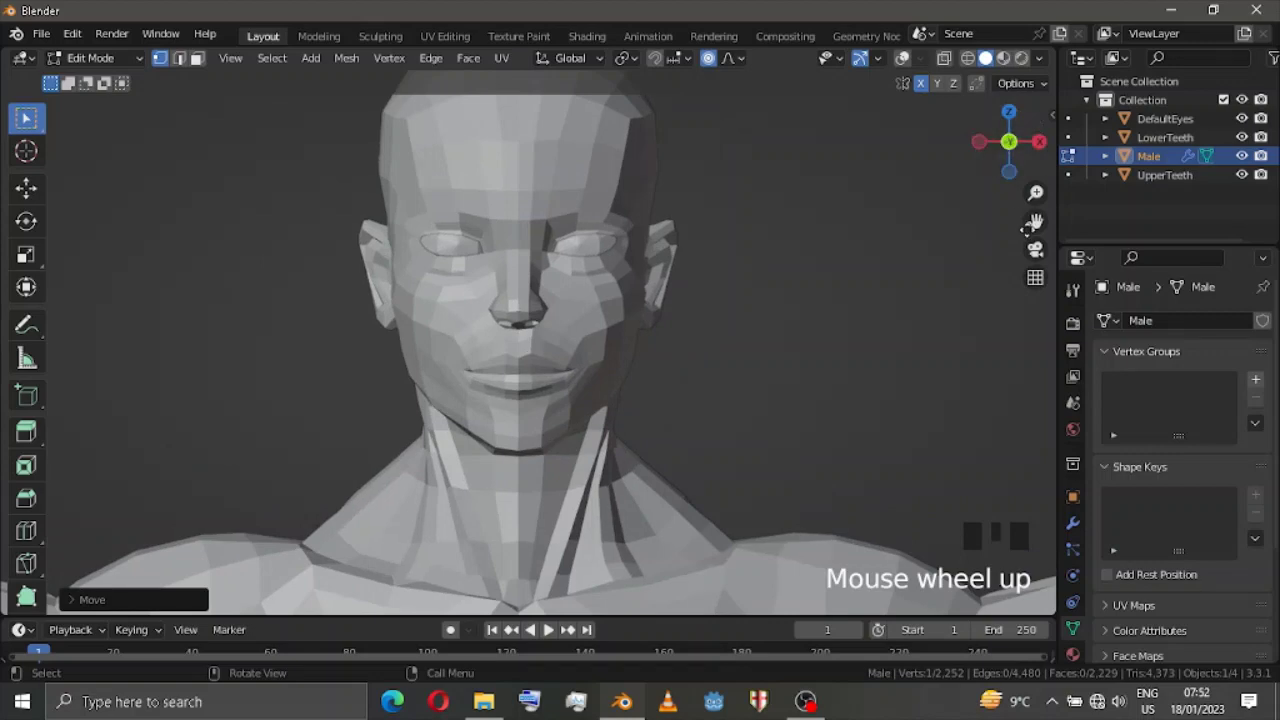
Select the short edge across the narrow strip on the side of the neck below the jaw and merge it at center.
left_click_drag(1035, 221, 1035, 129)
scroll(670, 378, "up", 2)
key("shift+alt+z")
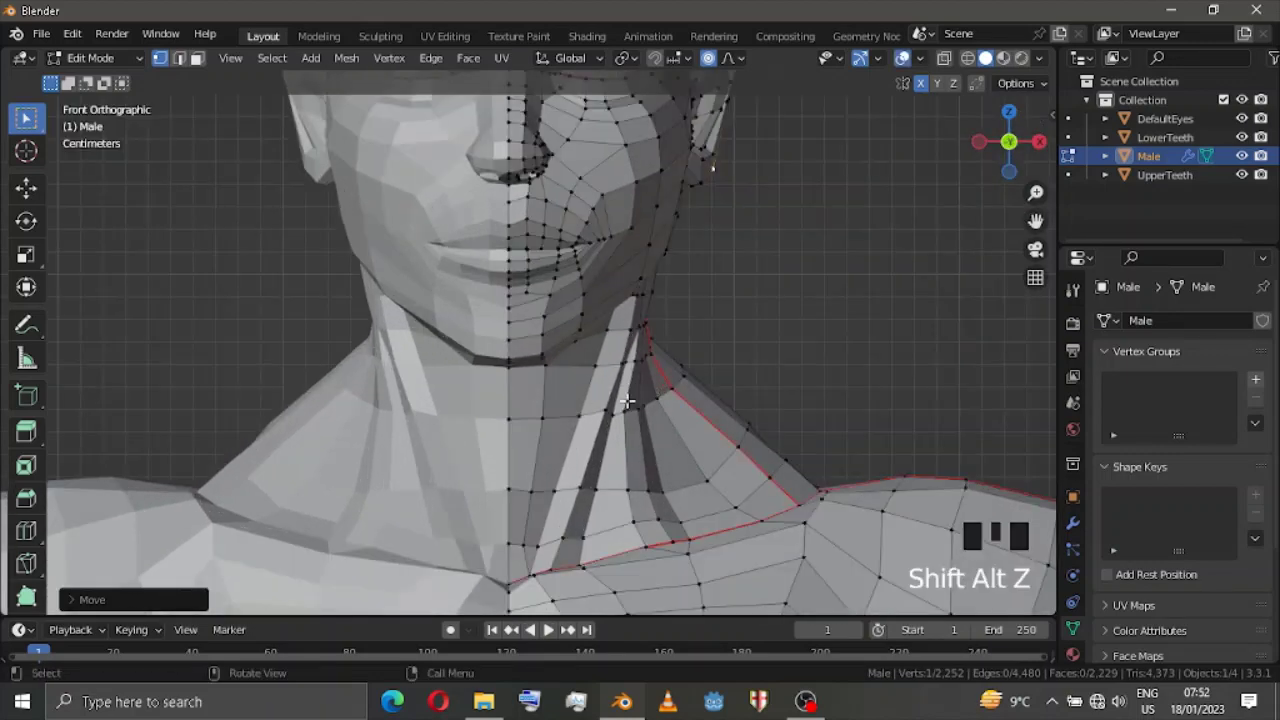
scroll(985, 261, "up", 3)
left_click_drag(1035, 221, 955, 290)
scroll(1035, 221, "up", 2)
scroll(793, 327, "up", 1)
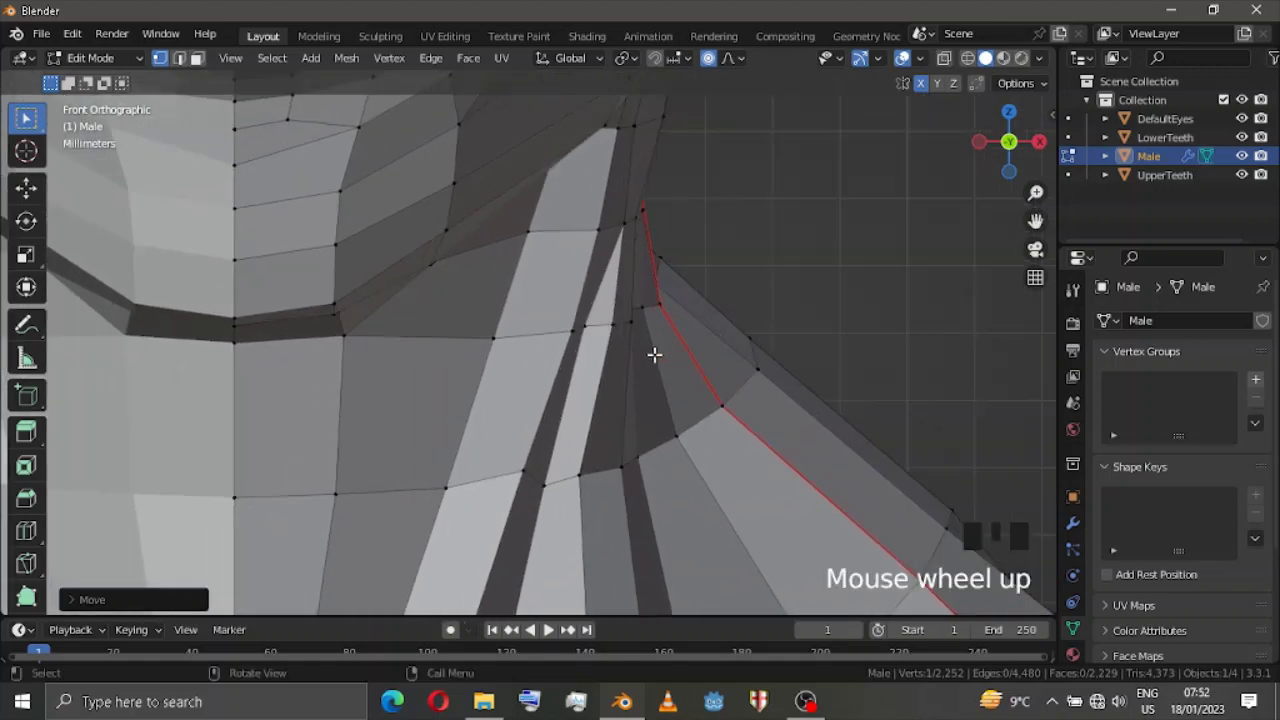
key("2")
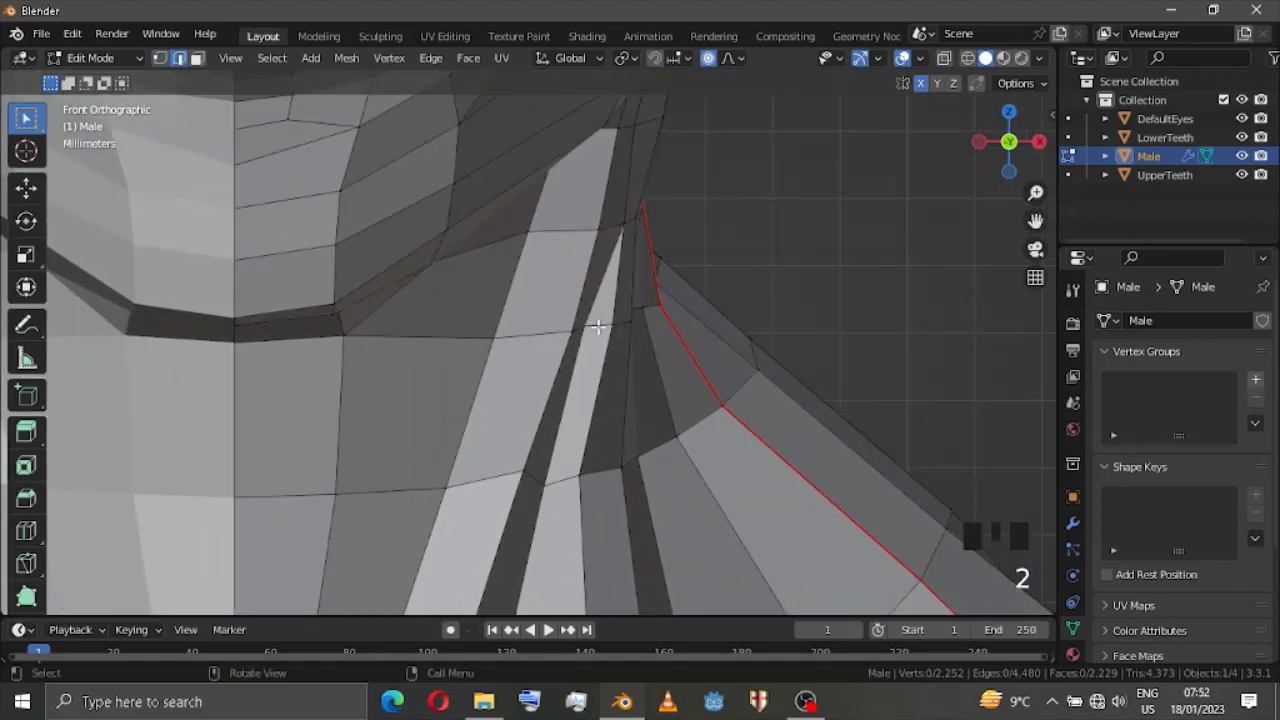
scroll(597, 326, "down", 5)
scroll(390, 315, "down", 3)
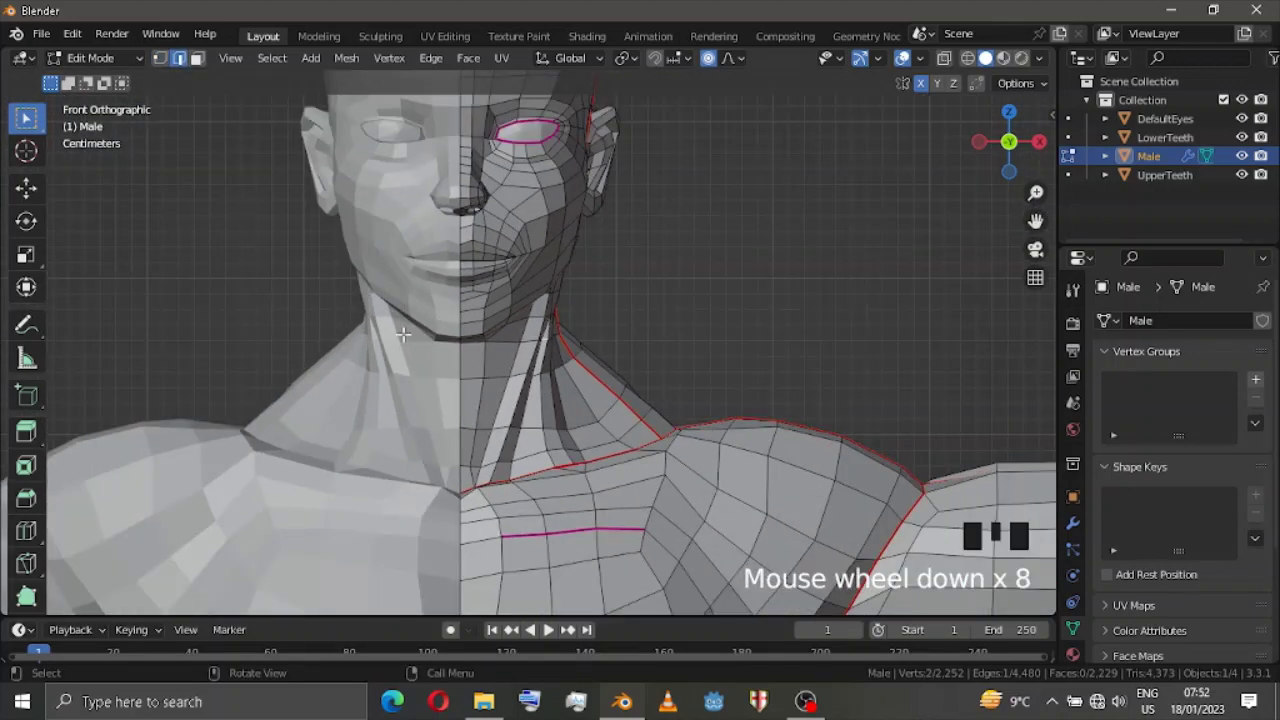
scroll(547, 408, "up", 5)
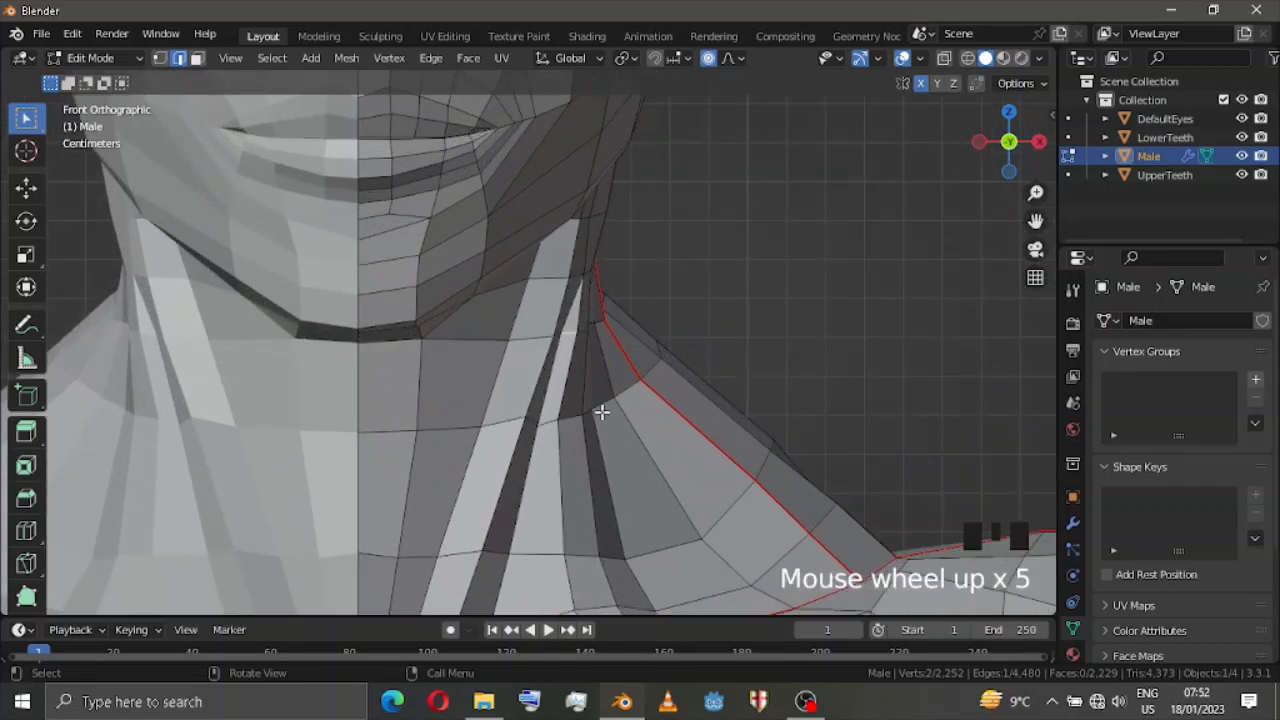
key("m")
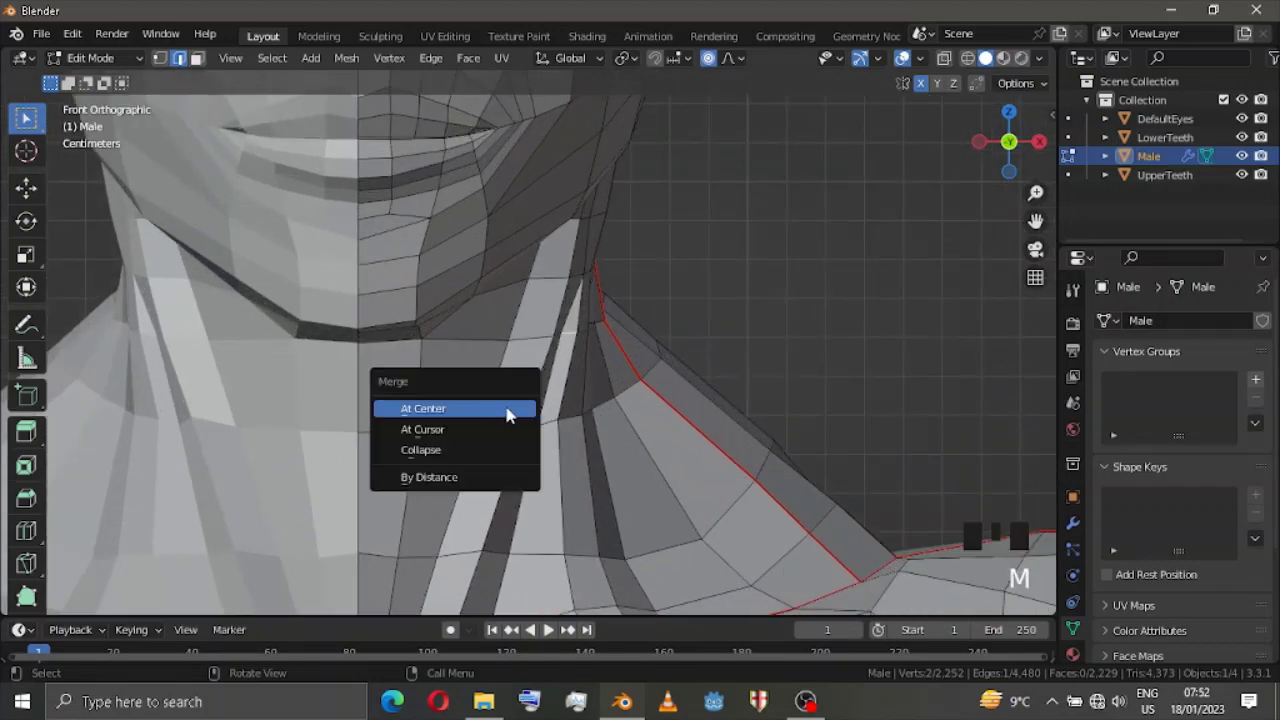
left_click(507, 410)
Merge the next short edge down the same neck strip at its center.
left_click(540, 417)
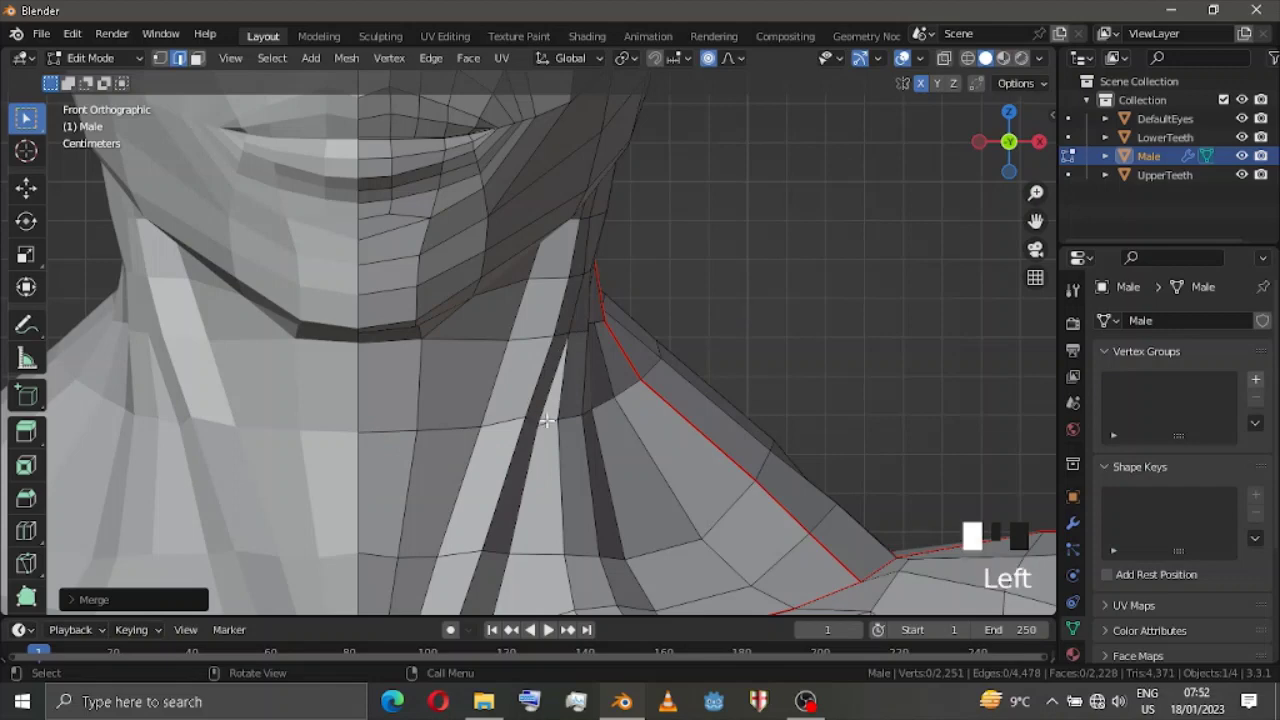
key("m")
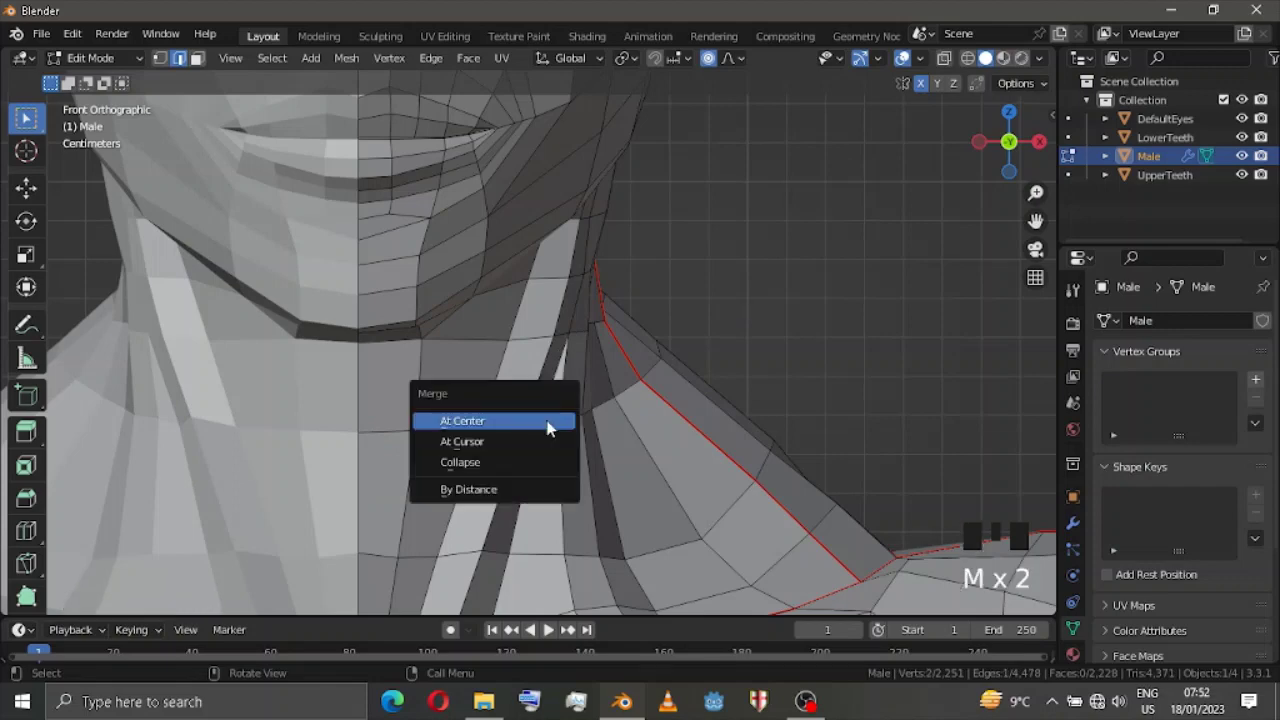
left_click(548, 428)
scroll(543, 420, "down", 5)
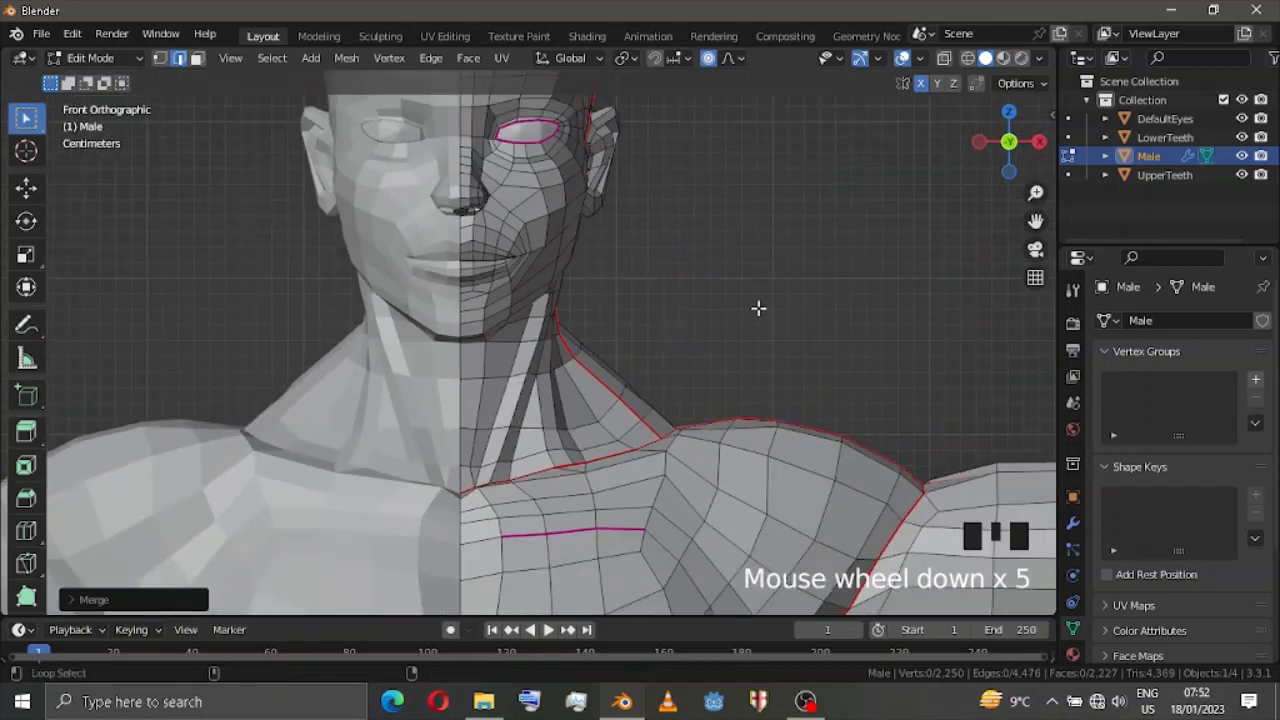
Inspect the head, neck and shoulders from the front with the overlays hidden.
key("shift+alt+z")
scroll(870, 258, "down", 3)
mouse_move(1005, 140)
left_mouse_down()
mouse_move(965, 150)
mouse_move(995, 155)
left_mouse_up()
left_click(995, 155)
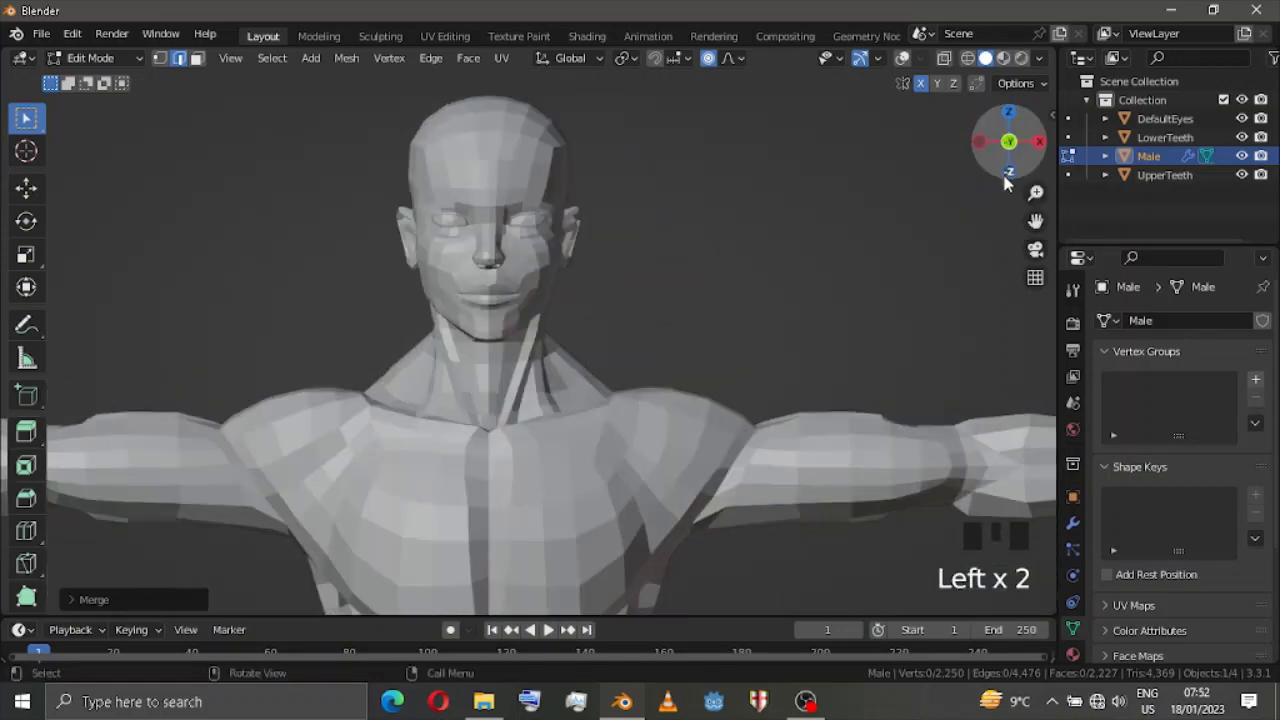
scroll(1012, 198, "up", 2)
left_click_drag(1035, 221, 1084, 333)
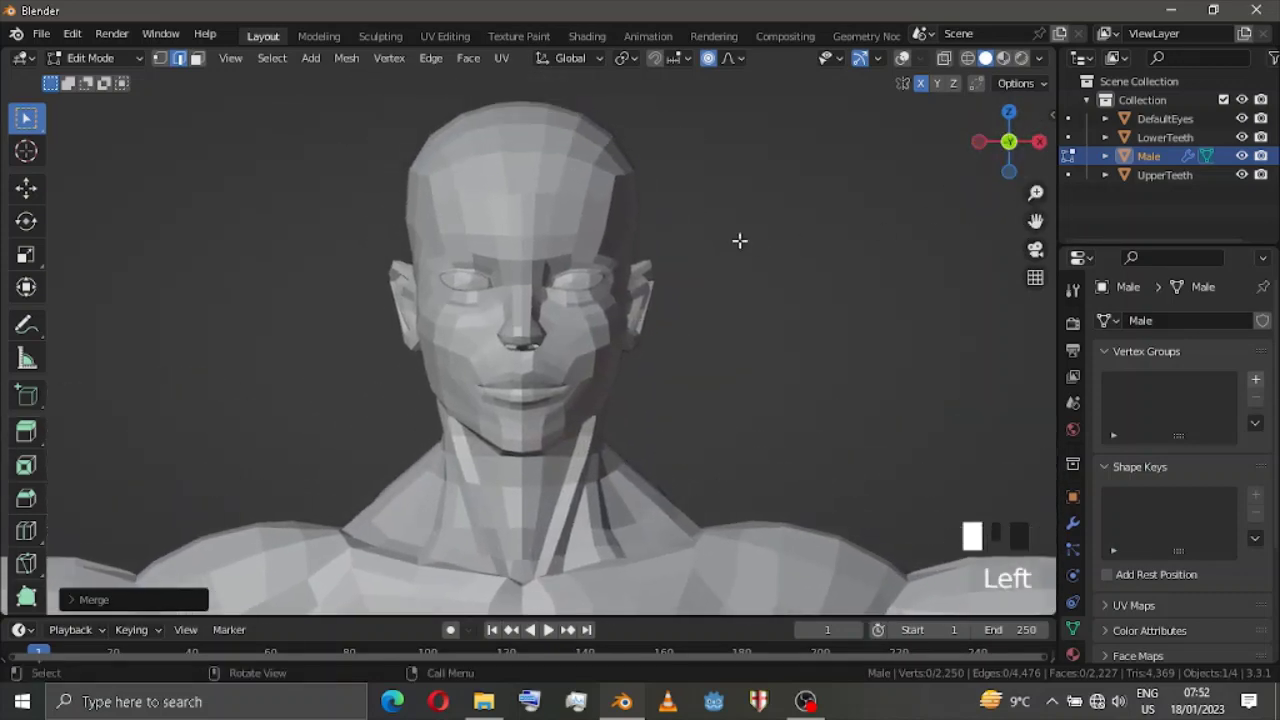
left_click_drag(739, 240, 740, 240)
Save the project as Tut.blend in the Male1 folder.
key("ctrl+s")
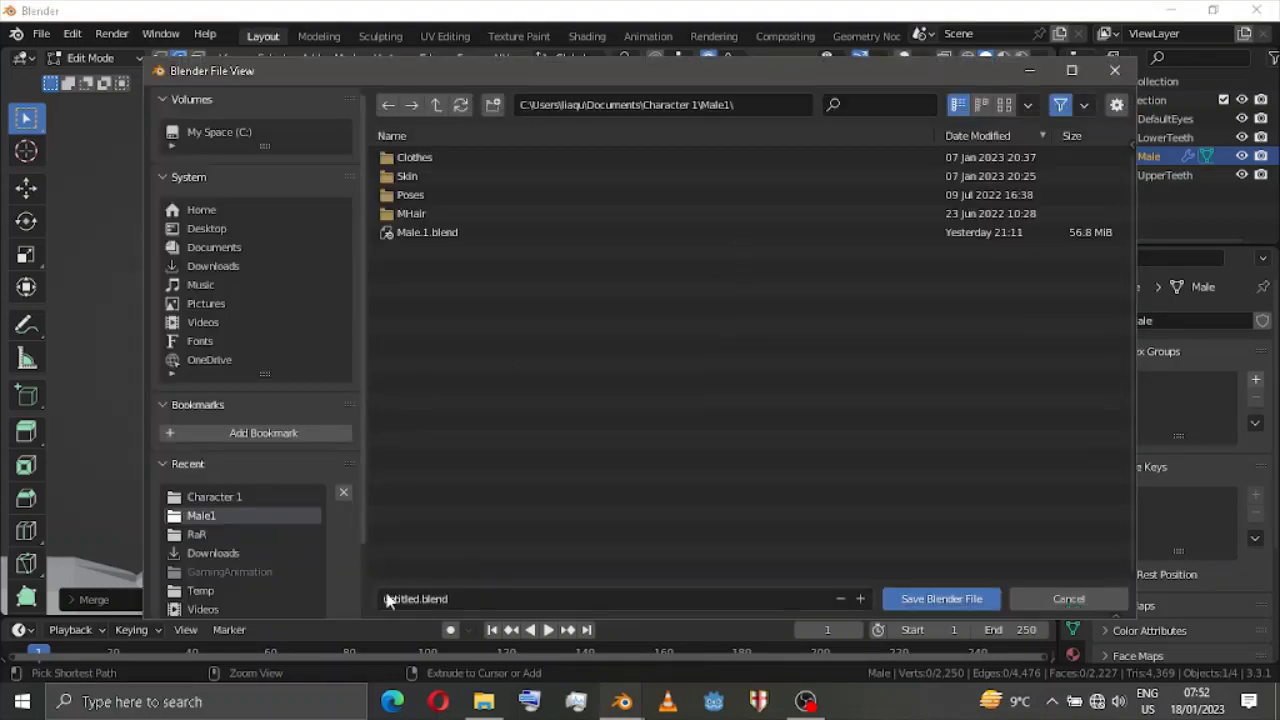
left_click(550, 601)
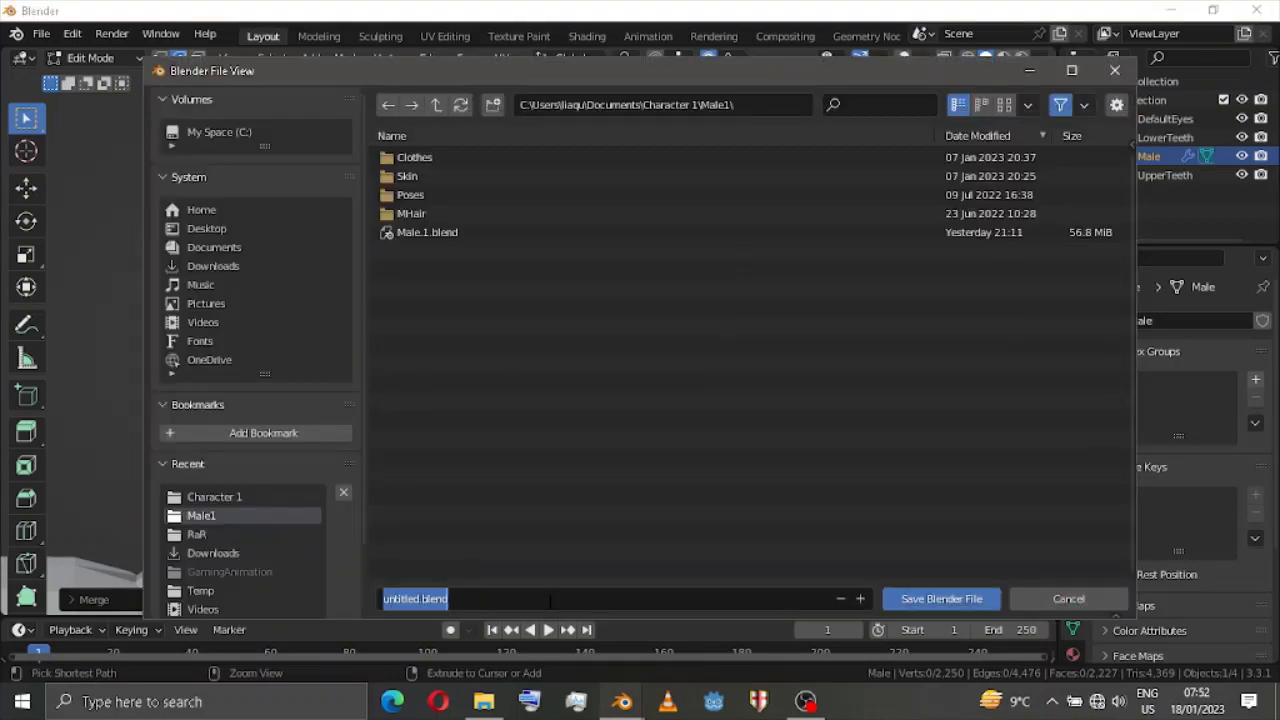
key("BackSpace")
type("Tu")
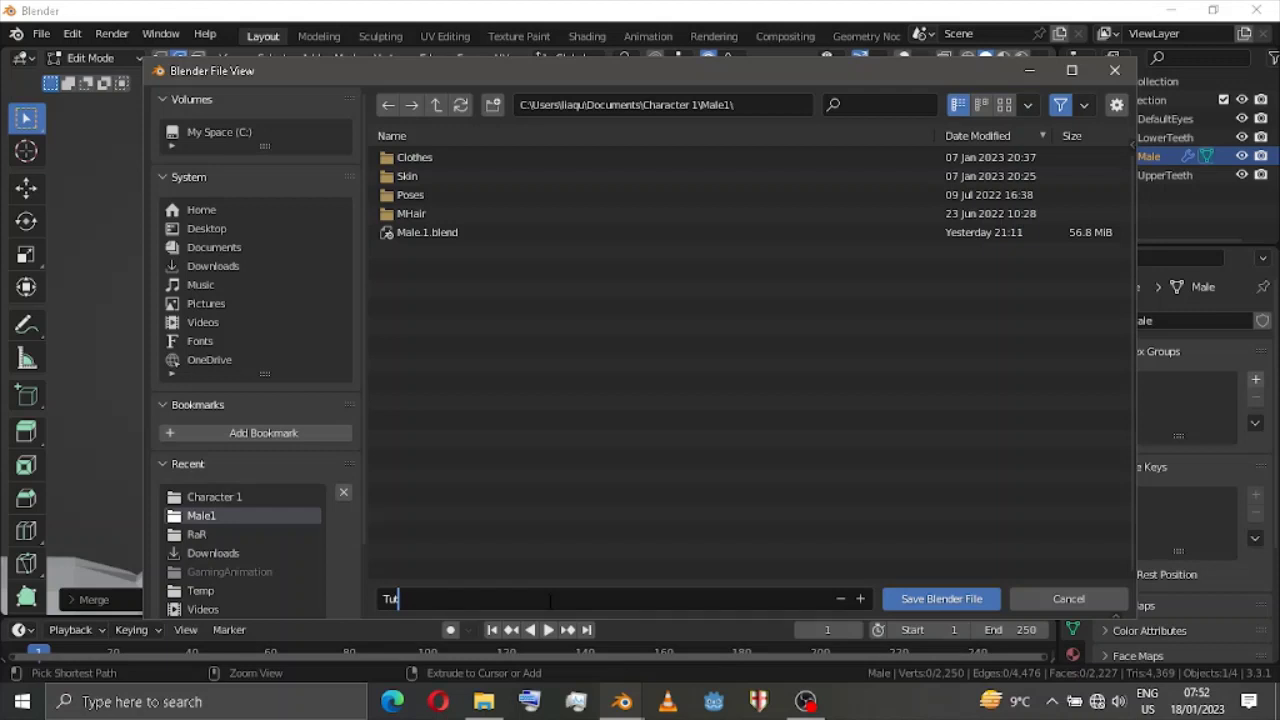
type("t")
key("Return")
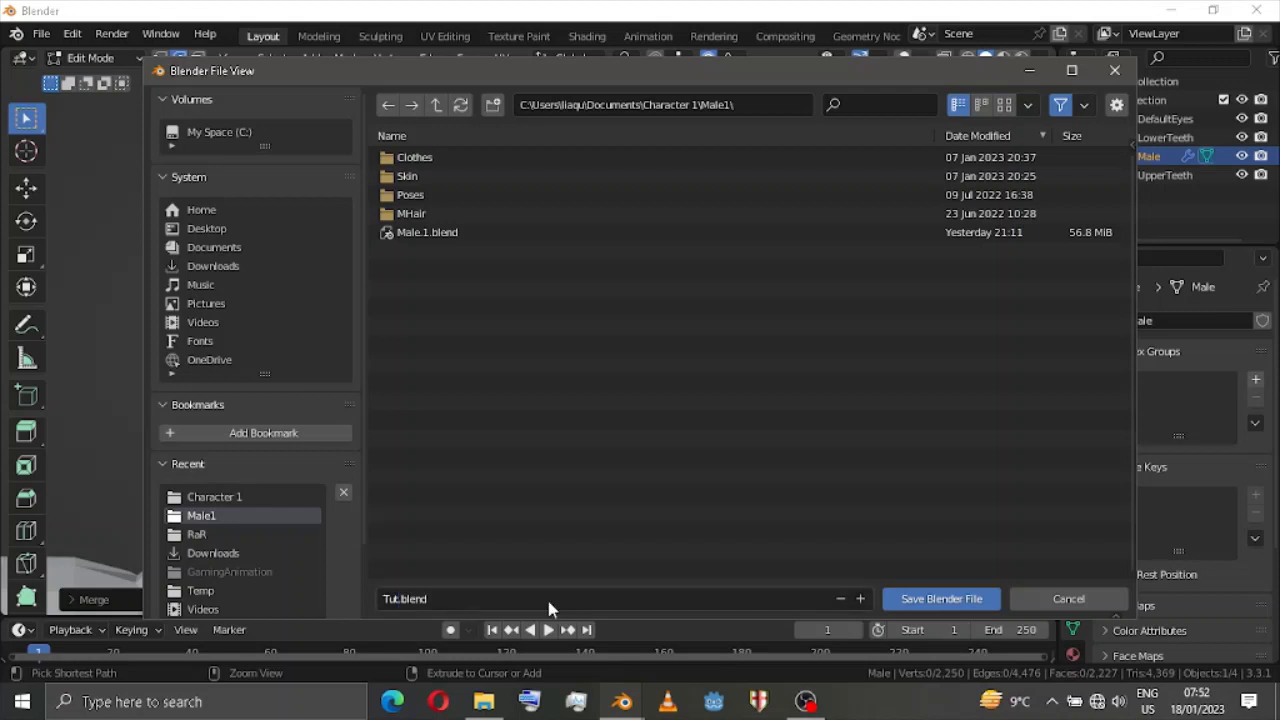
left_click(968, 599)
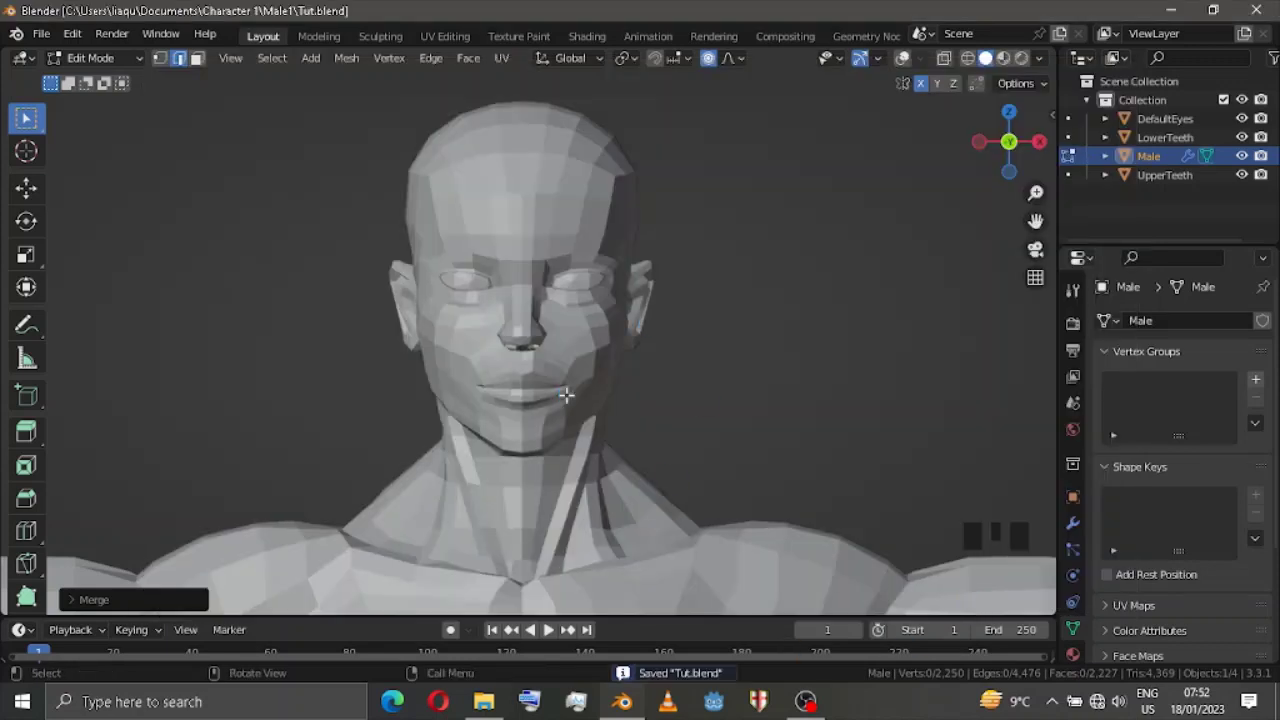
Examine the face up close and the head from the side and at an angle.
left_click_drag(1035, 221, 1035, 300)
scroll(1035, 221, "up", 3)
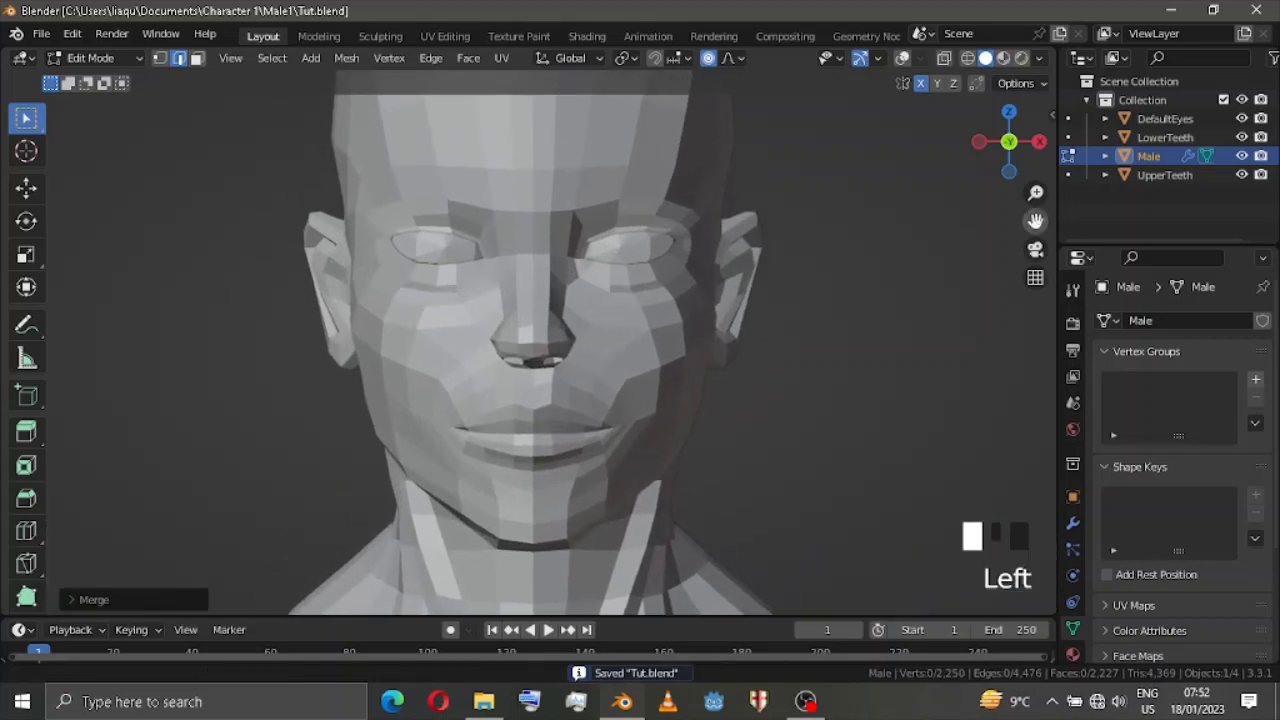
scroll(1038, 220, "down", 3)
left_click(979, 141)
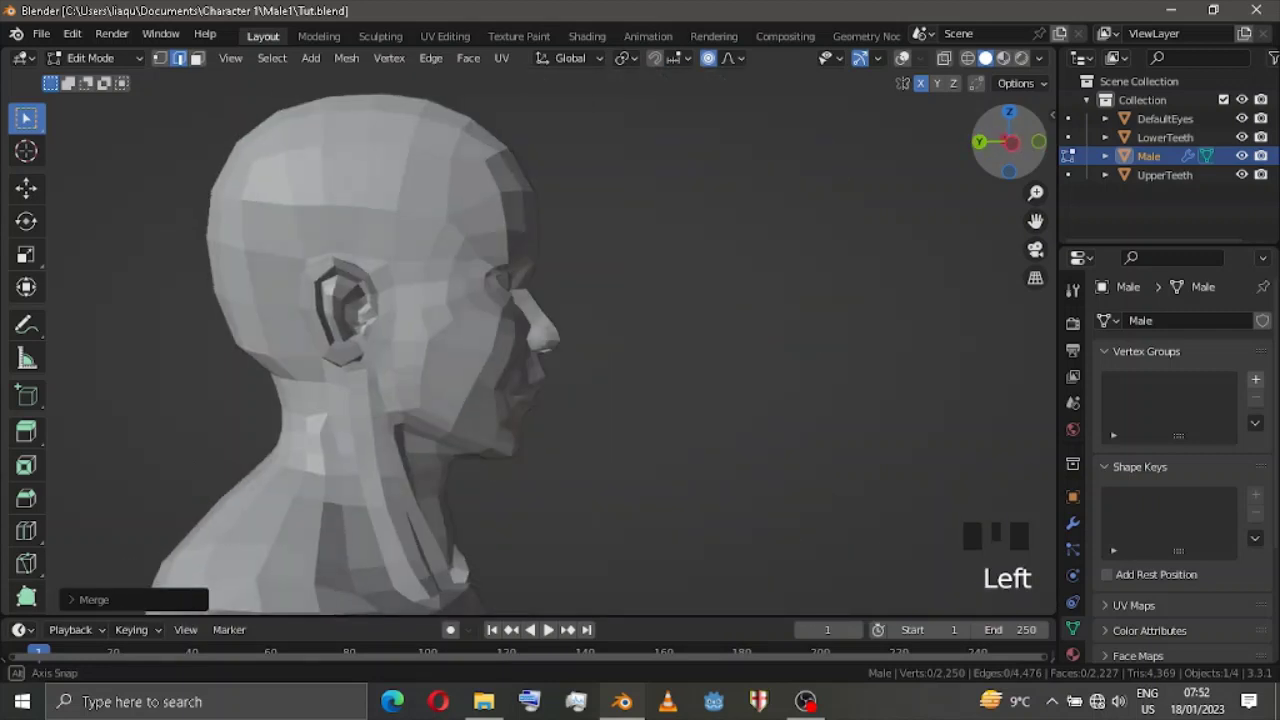
left_click_drag(1017, 140, 975, 142)
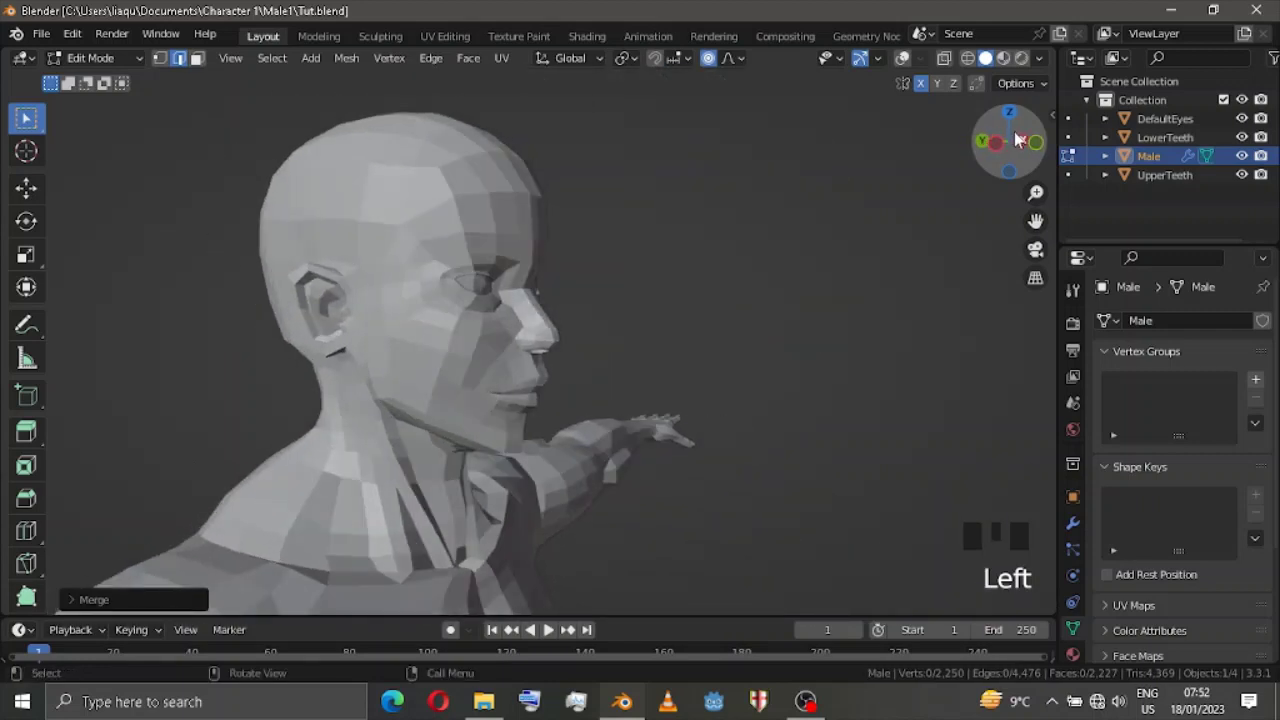
left_click(1017, 139)
Move the ear's rear rim edge slightly forward in right side view with a proportional size of 0.05701 m.
scroll(717, 248, "up", 3)
left_click_drag(1030, 222, 783, 268)
key("shift+alt+z")
scroll(737, 263, "down", 2)
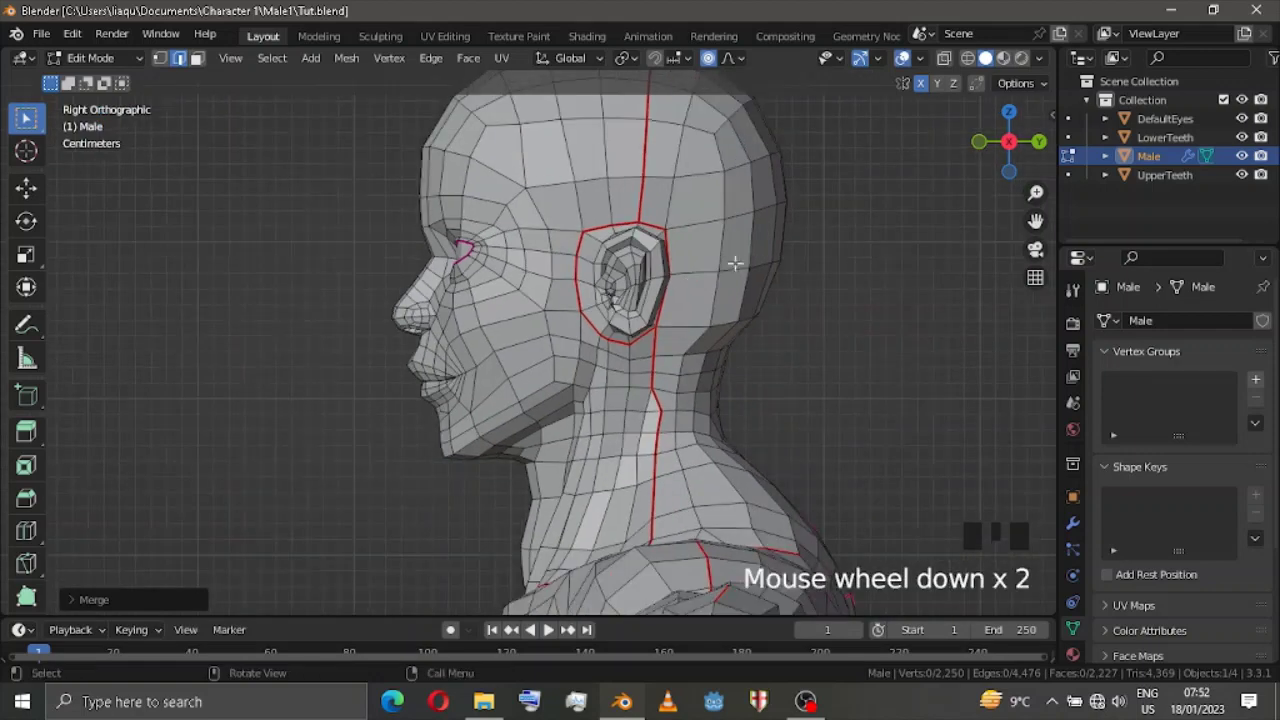
left_click(659, 280)
key("g")
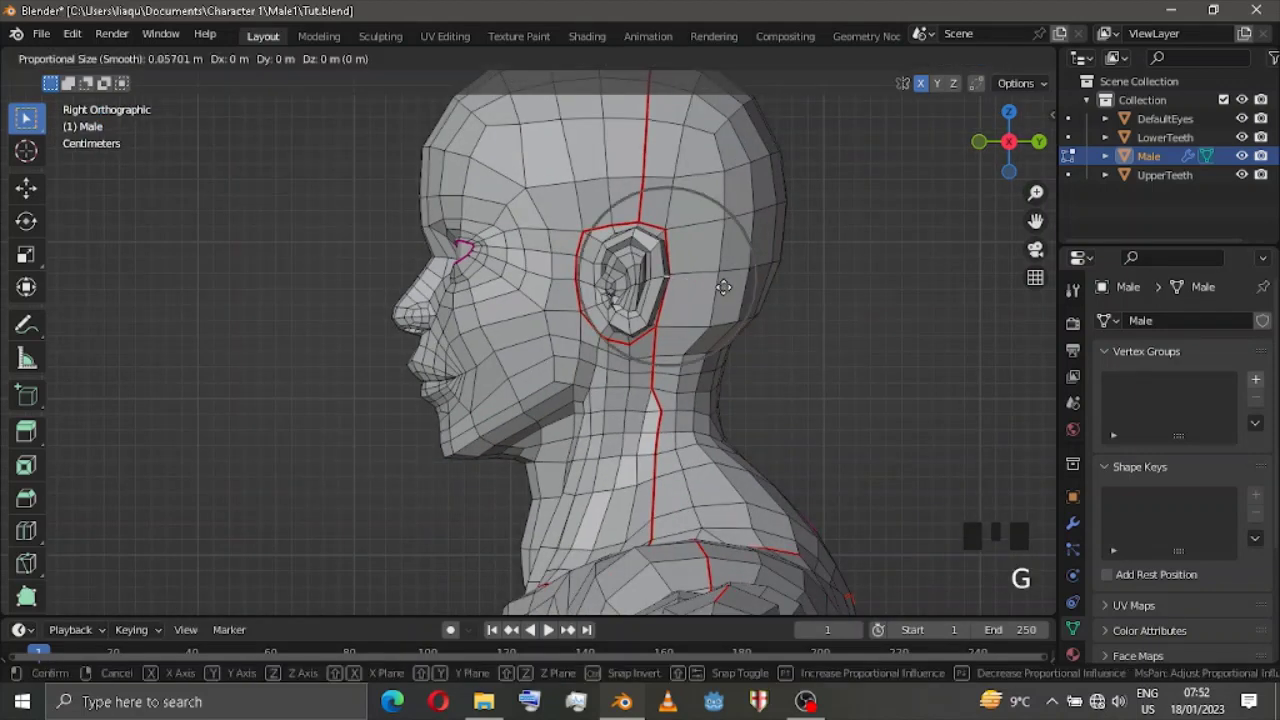
left_click(662, 327)
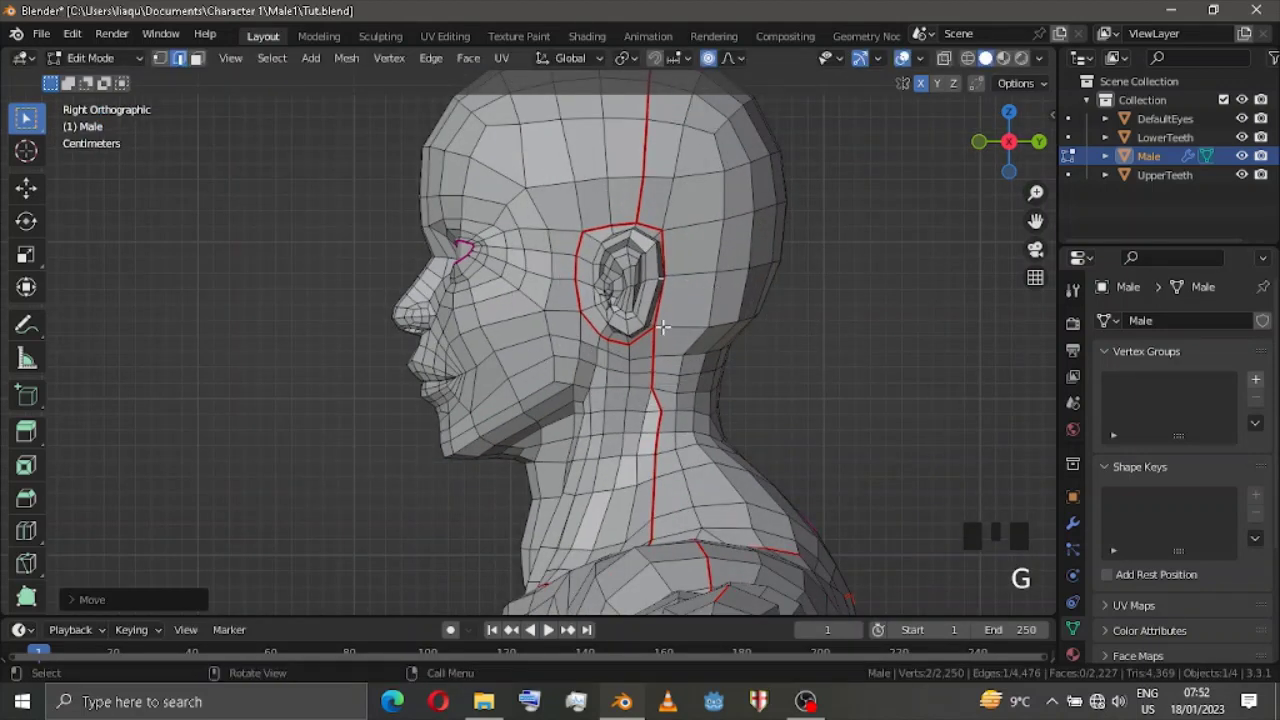
Shift the ear's bottom edge about 0.011 m forward toward the face with a proportional size of 0.06898 m.
left_click(628, 334)
key("g")
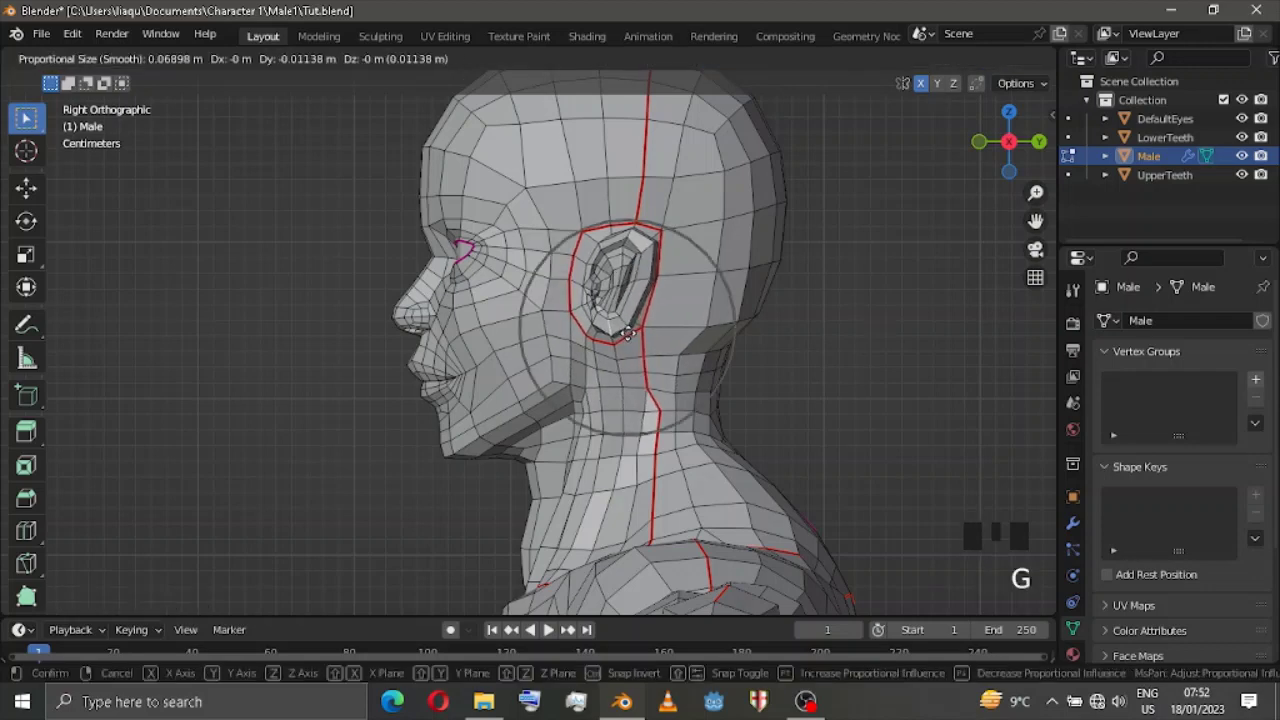
left_click(628, 334)
scroll(618, 312, "down", 2)
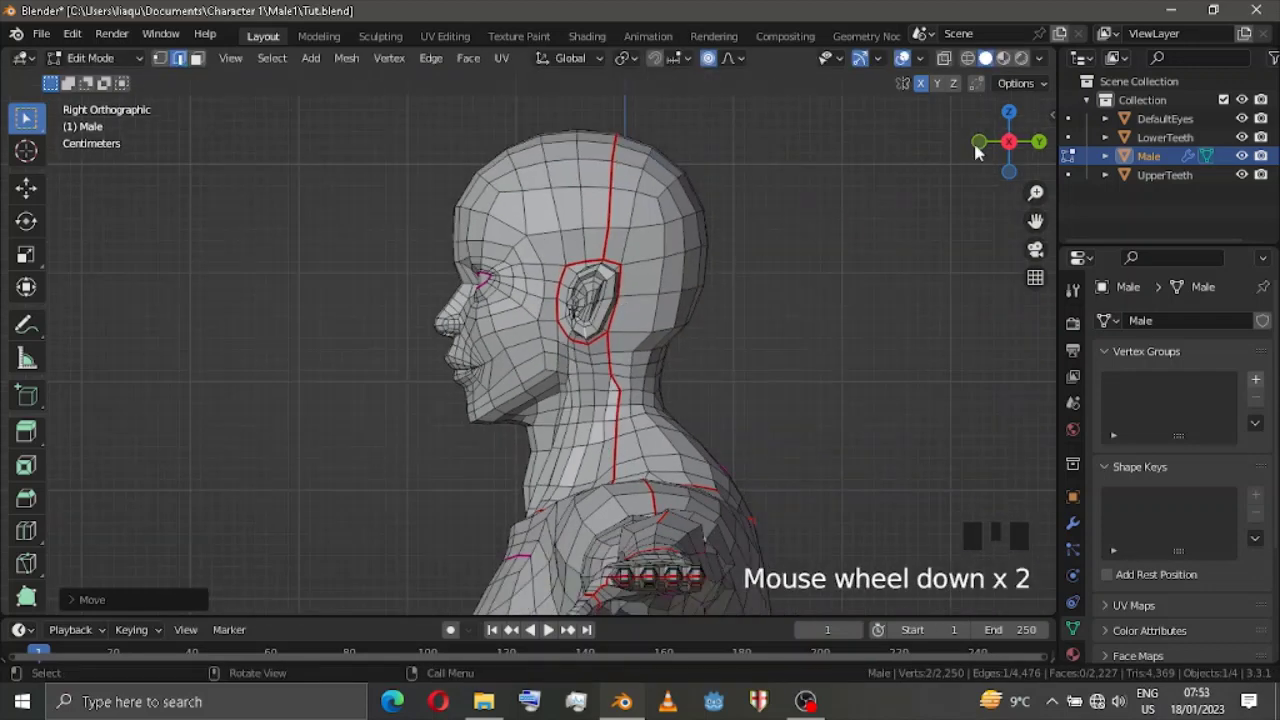
Inspect the whole body's proportions from the front and at a slight angle with the overlays hidden.
left_click(979, 144)
scroll(998, 200, "down", 4)
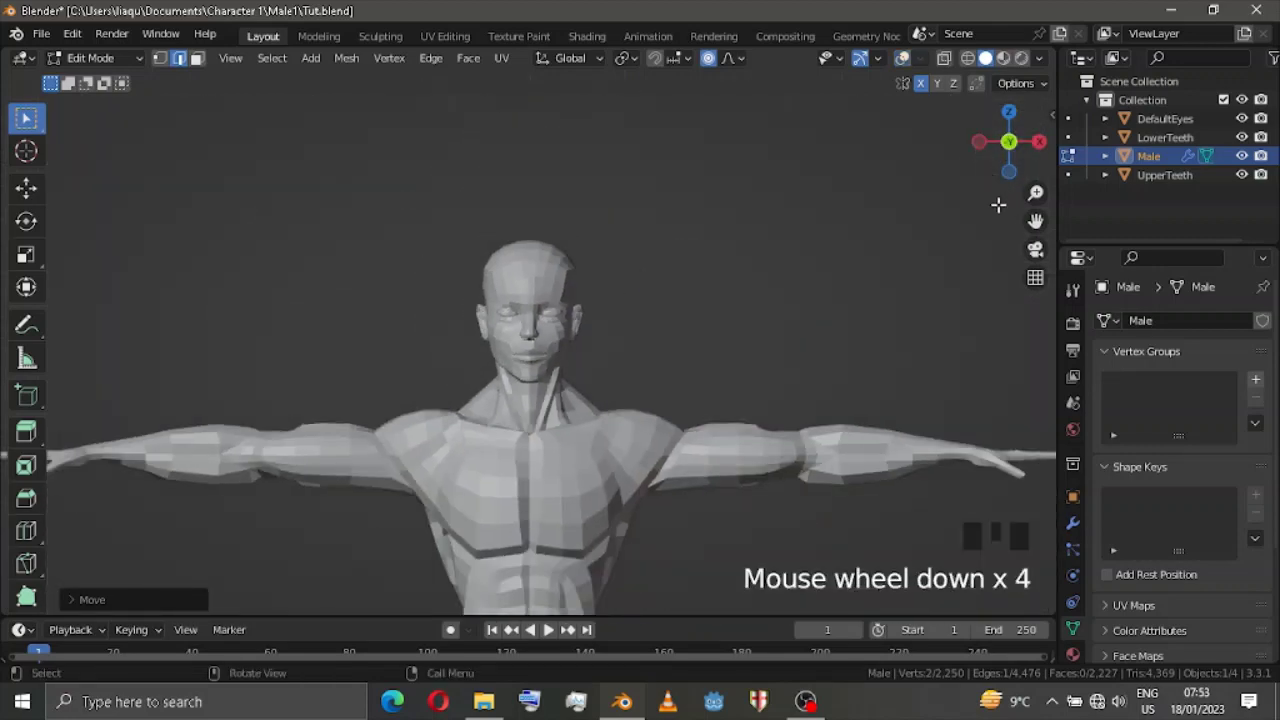
left_click(1031, 225)
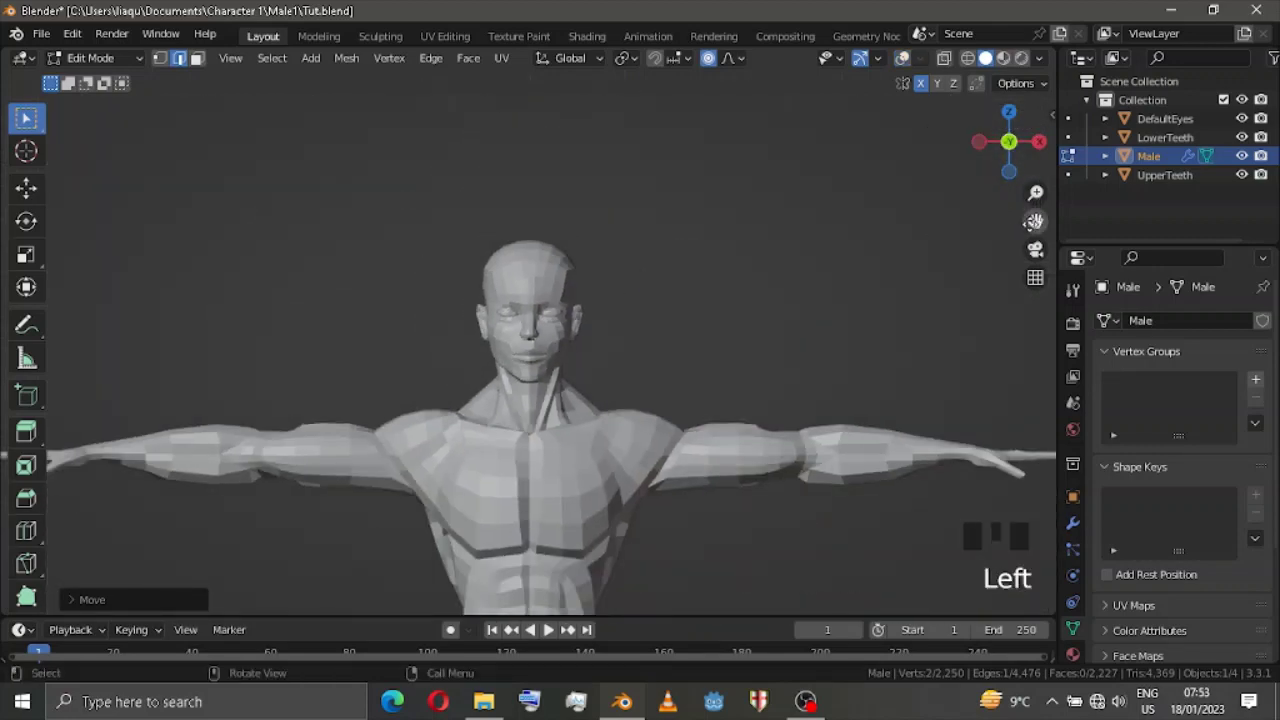
left_click_drag(1034, 222, 1046, 80)
scroll(1011, 169, "down", 3)
mouse_move(1011, 169)
left_mouse_down()
mouse_move(997, 169)
mouse_move(1040, 145)
mouse_move(1003, 146)
mouse_move(1006, 168)
left_mouse_up()
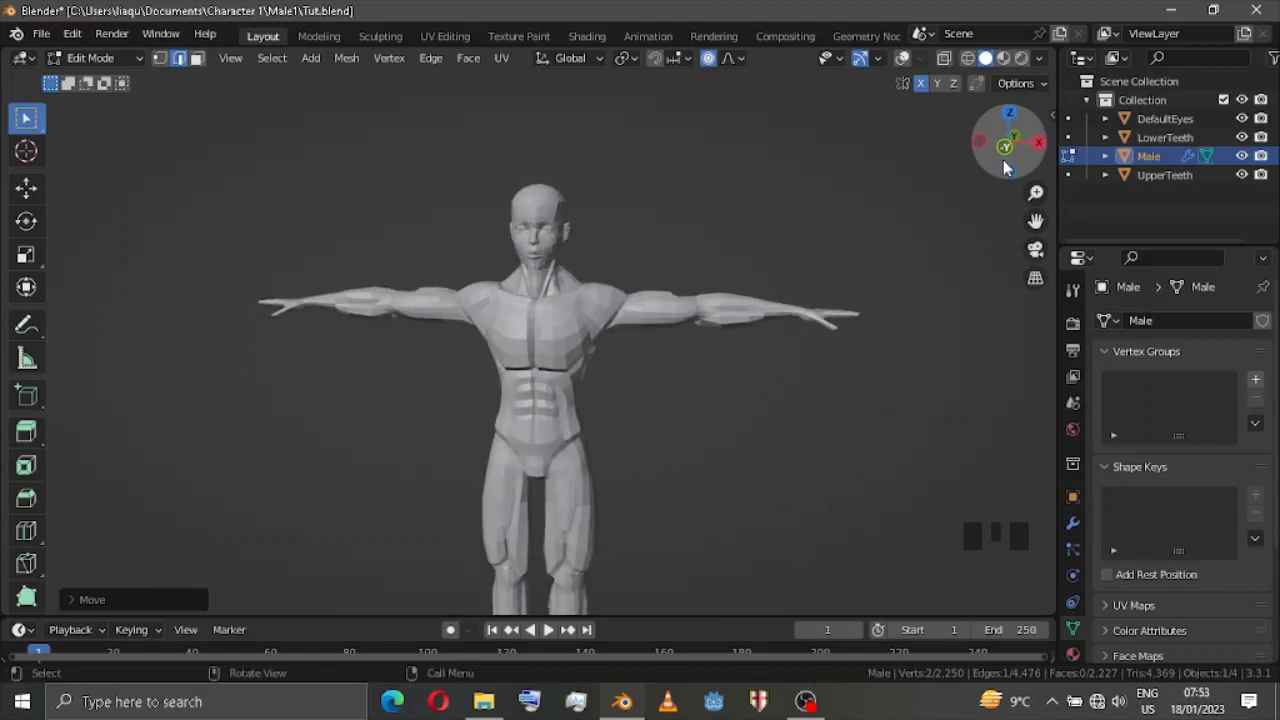
left_click(1004, 162)
Examine the reshaped head and ears close up from the front and at an angle.
scroll(1022, 200, "up", 3)
left_click_drag(1035, 221, 993, 297)
scroll(1036, 221, "up", 1)
scroll(1036, 221, "up", 3)
scroll(1036, 221, "up", 2)
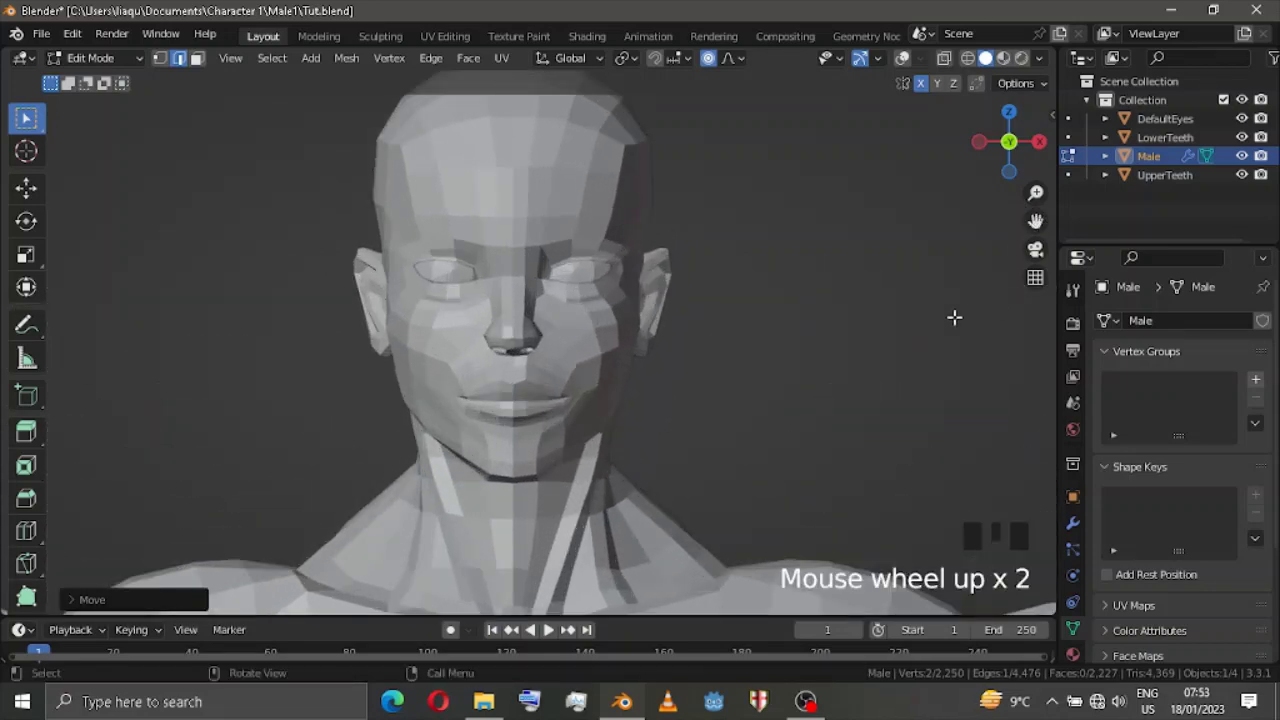
scroll(845, 248, "down", 2)
left_click_drag(1006, 140, 1020, 160)
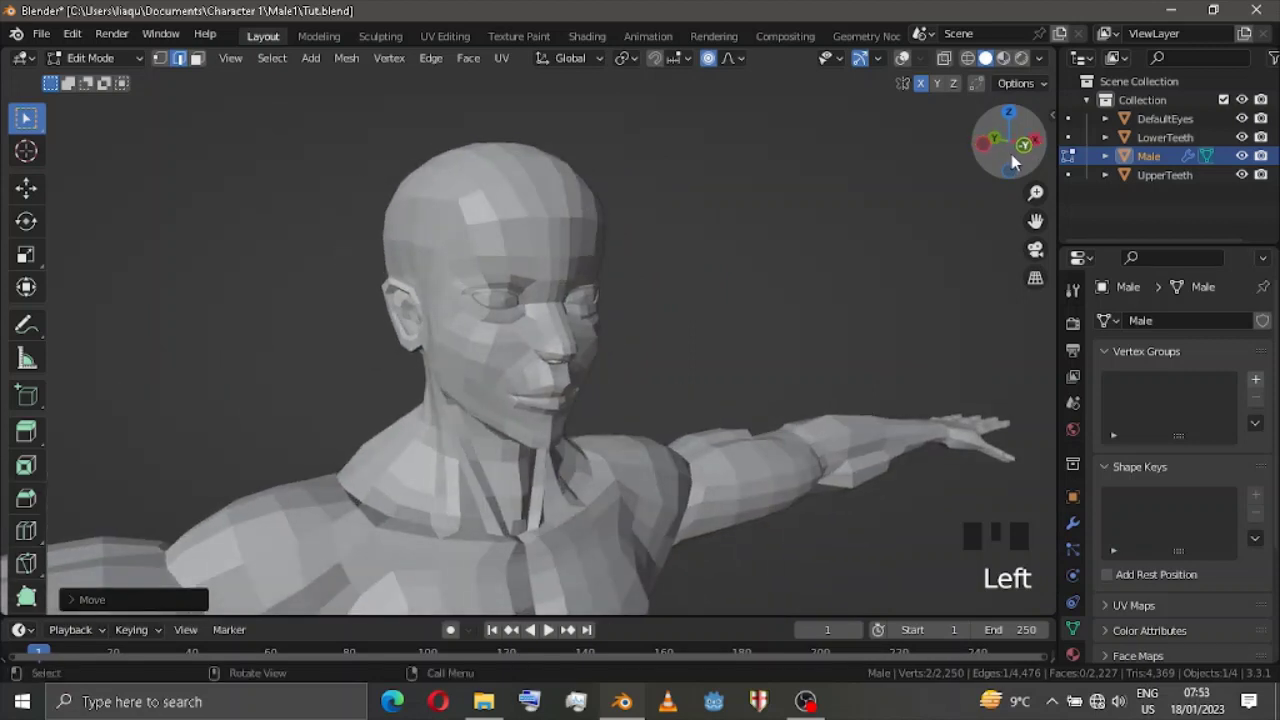
left_click(1020, 158)
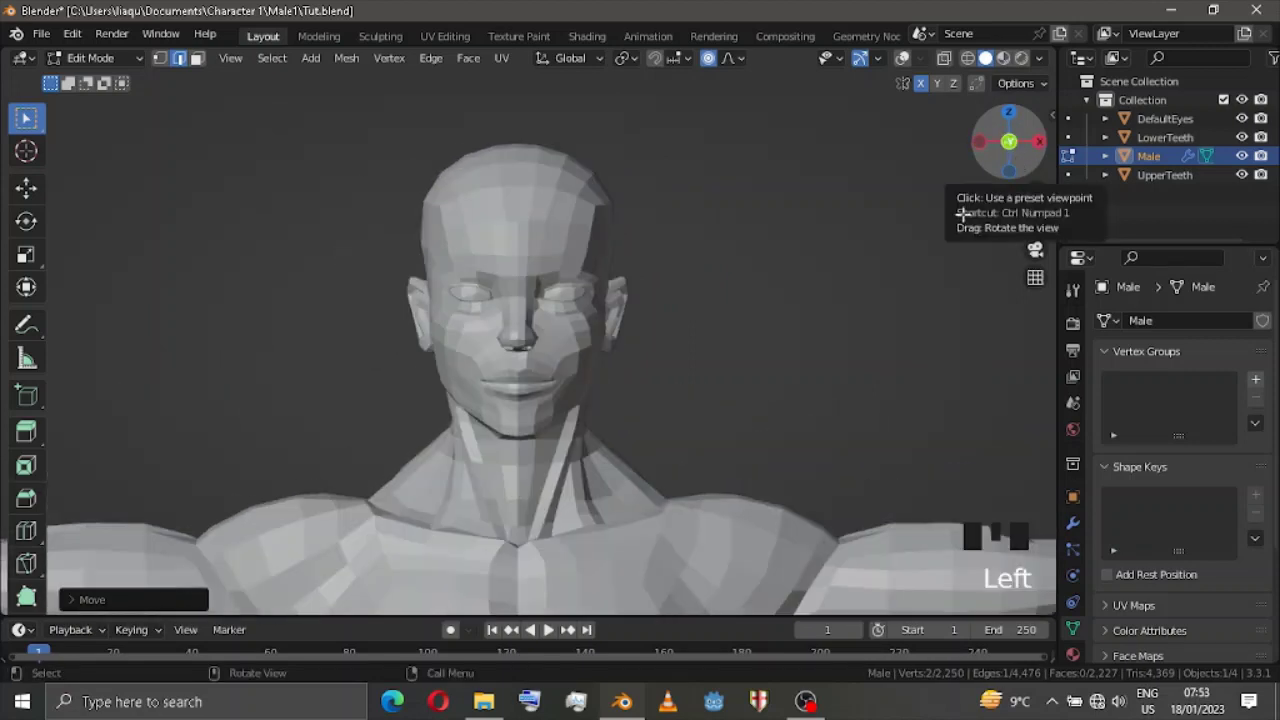